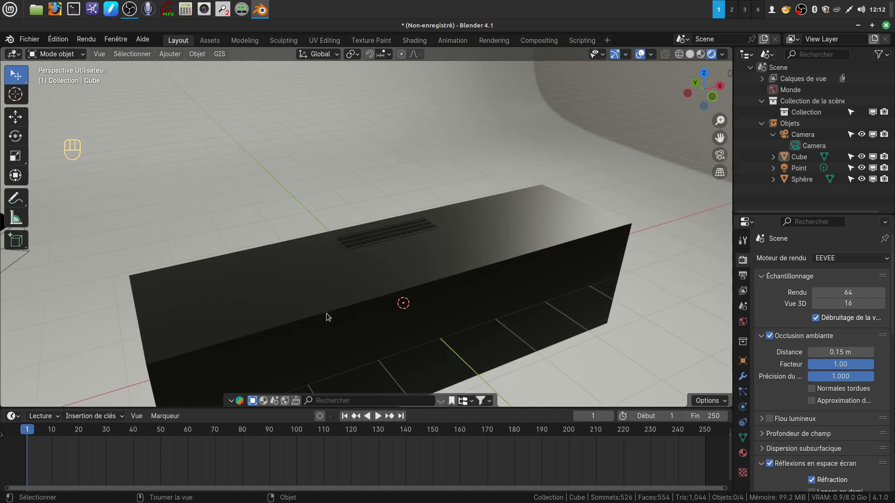
# Compare the slotted grille on top of the black box in solid and rendered shading.
pyautogui.scroll(5, 410, 307)
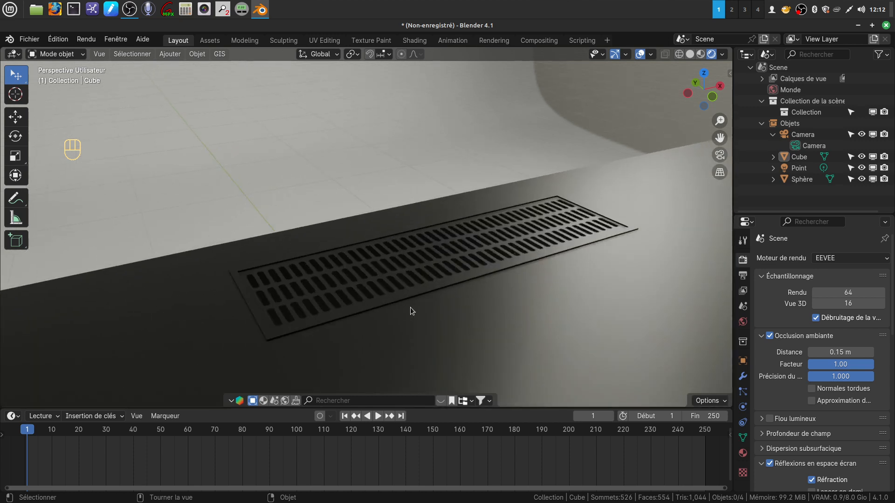
pyautogui.moveTo(482, 331); pyautogui.dragTo(538, 207, button='middle')
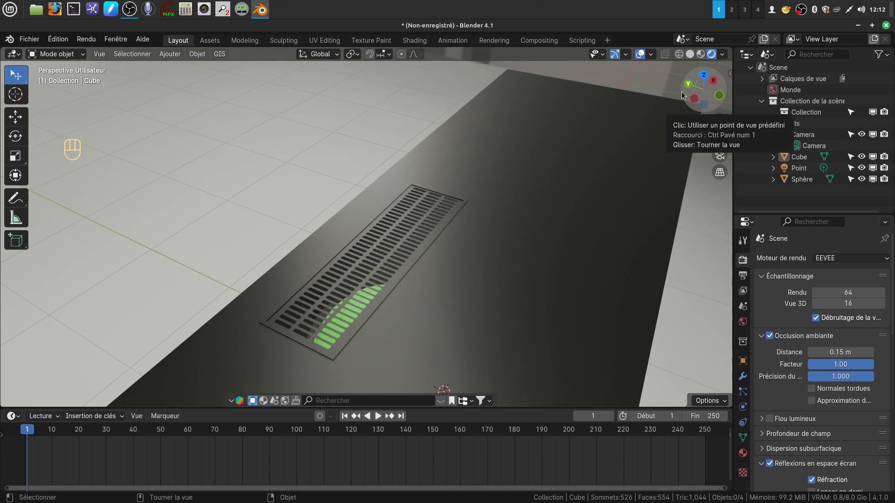
pyautogui.click(689, 54)
pyautogui.moveTo(488, 244)
pyautogui.mouseDown(button='middle')
pyautogui.moveTo(463, 220)
pyautogui.moveTo(471, 234)
pyautogui.mouseUp(button='middle')
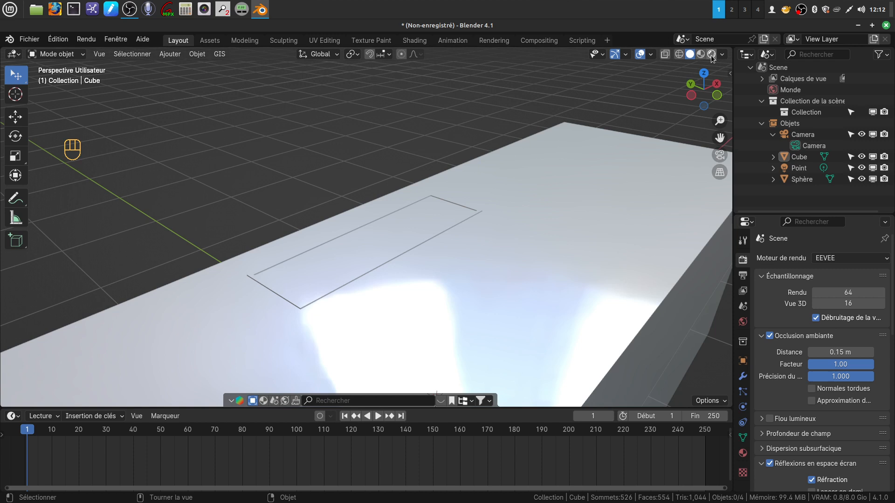
pyautogui.click(712, 55)
pyautogui.moveTo(428, 270)
pyautogui.mouseDown(button='middle')
pyautogui.moveTo(438, 293)
pyautogui.moveTo(440, 280)
pyautogui.moveTo(425, 270)
pyautogui.mouseUp(button='middle')
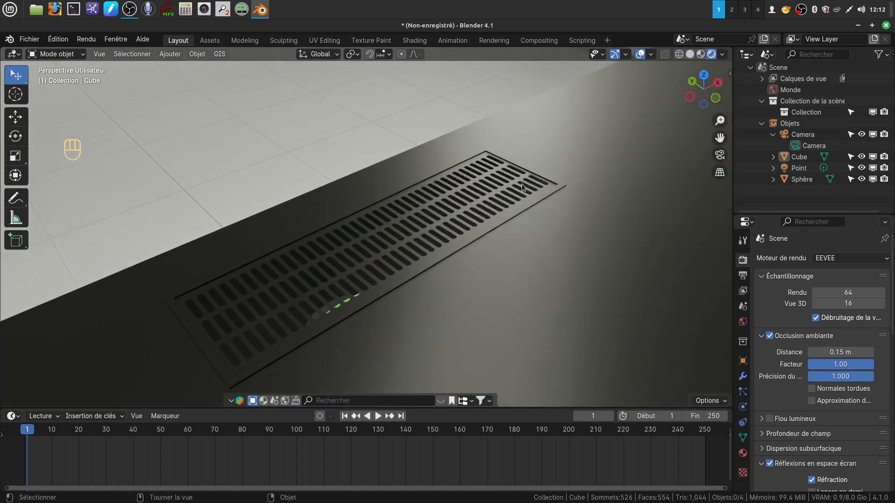
# Examine the grille's slots from several angles and distances, looking through them at the green sphere inside the box.
pyautogui.moveTo(337, 301); pyautogui.dragTo(408, 275, button='middle')
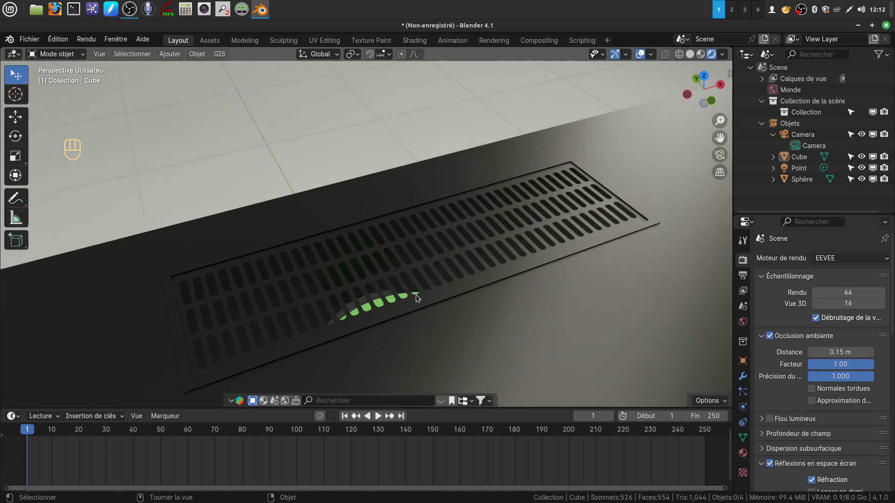
pyautogui.keyDown('shift'); pyautogui.moveTo(426, 289); pyautogui.dragTo(455, 291, button='middle'); pyautogui.keyUp('shift')
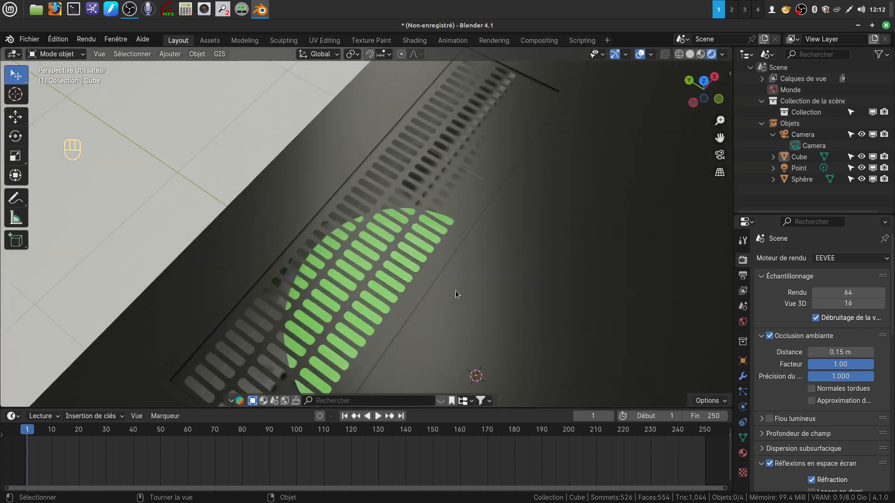
pyautogui.scroll(2, 449, 265)
pyautogui.moveTo(429, 203); pyautogui.dragTo(397, 192, button='middle')
pyautogui.scroll(-6, 396, 194)
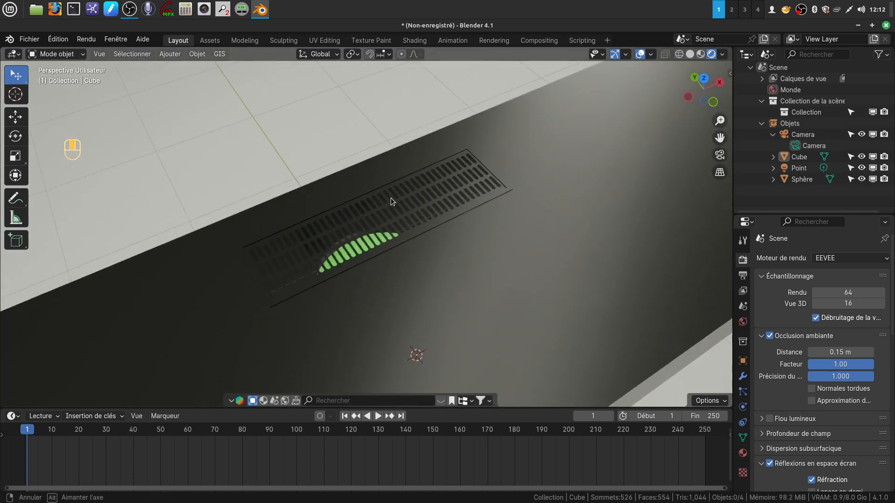
pyautogui.keyDown('shift'); pyautogui.moveTo(392, 251); pyautogui.dragTo(414, 236, button='middle'); pyautogui.keyUp('shift')
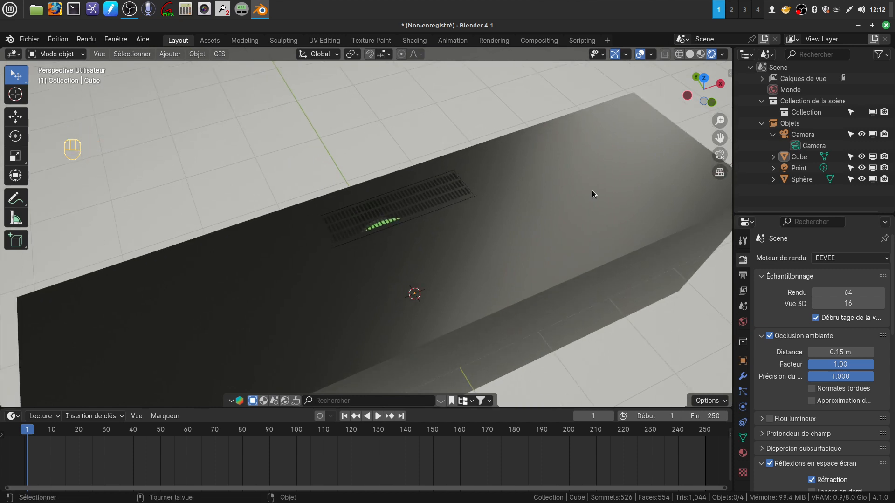
pyautogui.scroll(4, 508, 242)
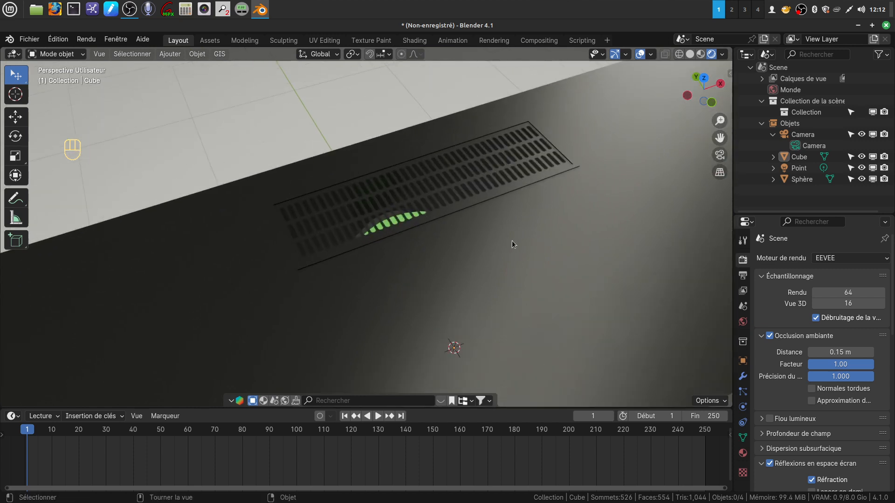
pyautogui.moveTo(522, 236); pyautogui.dragTo(533, 228, button='middle')
pyautogui.keyDown('shift'); pyautogui.moveTo(483, 275); pyautogui.dragTo(393, 254, button='middle'); pyautogui.keyUp('shift')
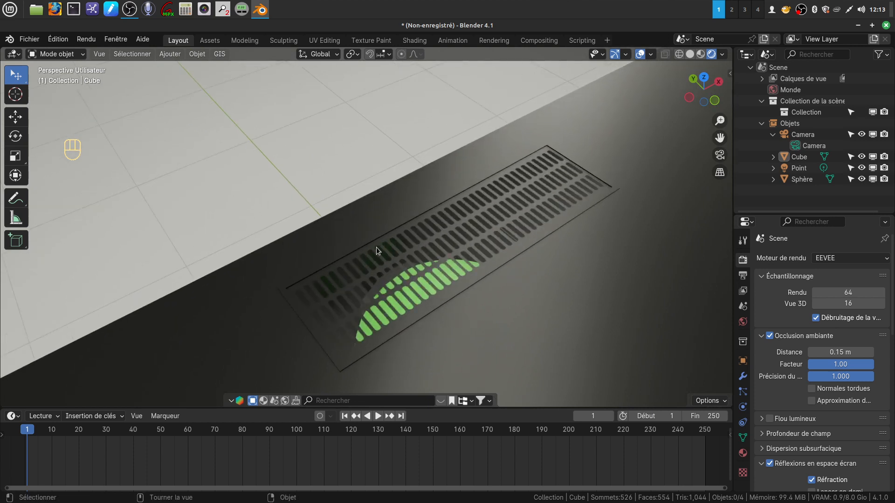
pyautogui.scroll(2, 517, 279)
pyautogui.moveTo(515, 270); pyautogui.dragTo(502, 273, button='middle')
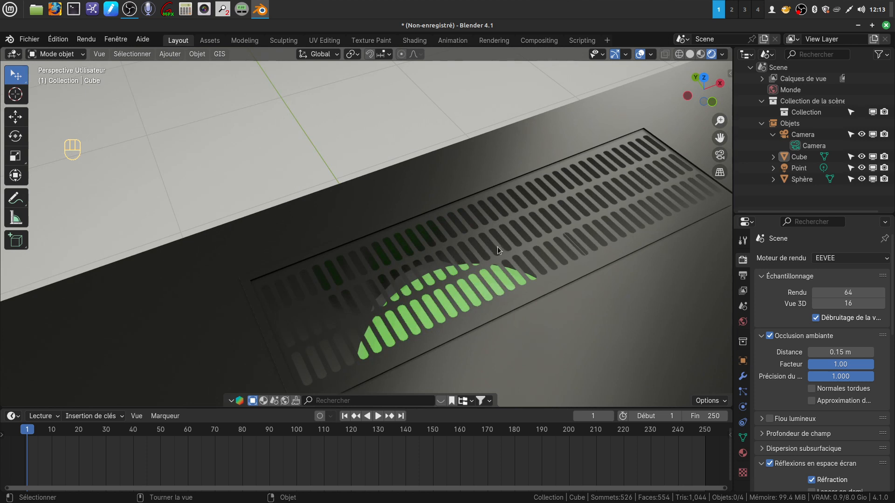
pyautogui.scroll(-3, 497, 247)
pyautogui.moveTo(499, 238); pyautogui.dragTo(435, 244, button='middle')
pyautogui.scroll(3, 475, 262)
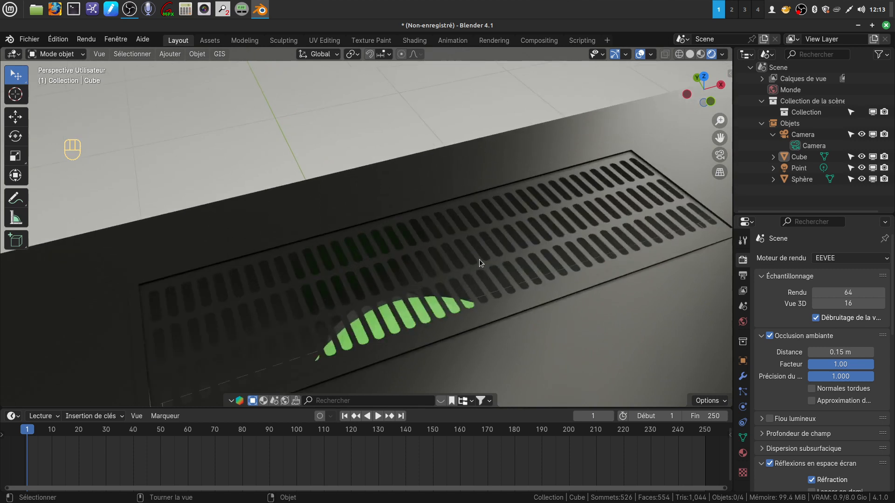
pyautogui.moveTo(424, 274); pyautogui.dragTo(446, 264, button='middle')
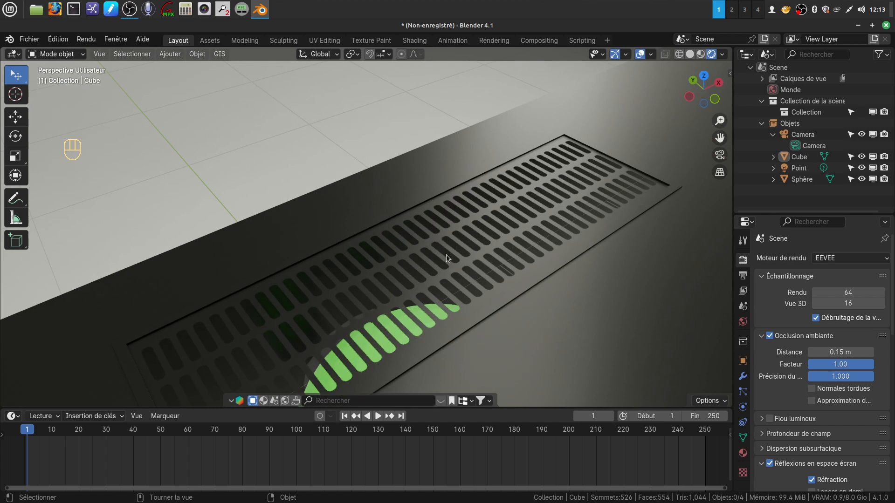
pyautogui.scroll(2, 459, 270)
pyautogui.scroll(-4, 380, 314)
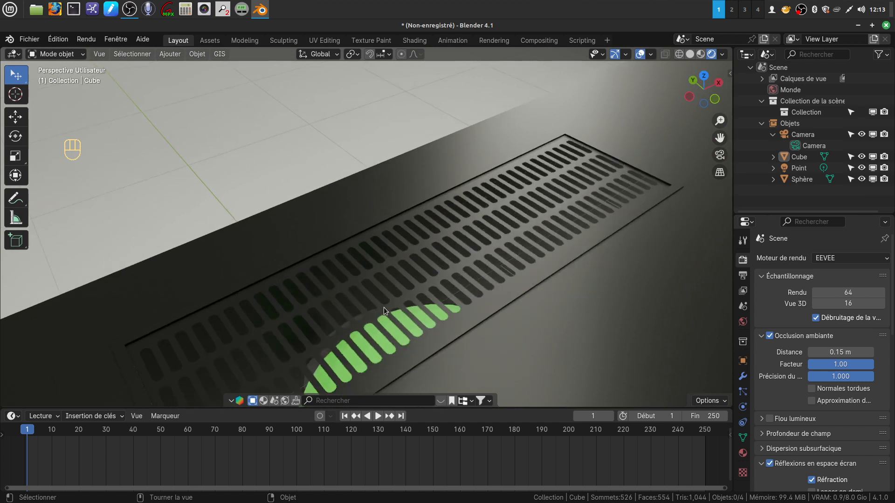
pyautogui.moveTo(399, 302)
pyautogui.mouseDown(button='middle')
pyautogui.moveTo(402, 291)
pyautogui.moveTo(388, 292)
pyautogui.mouseUp(button='middle')
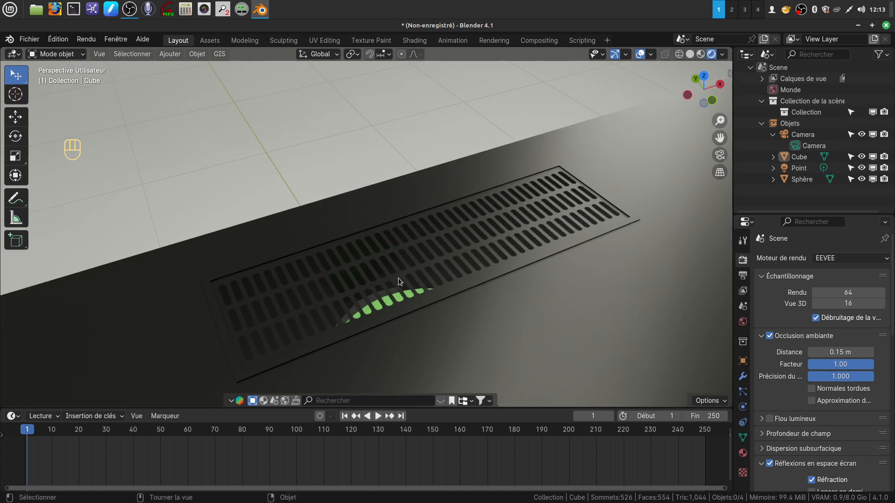
# Close the demo scene without saving it.
pyautogui.click(885, 26)
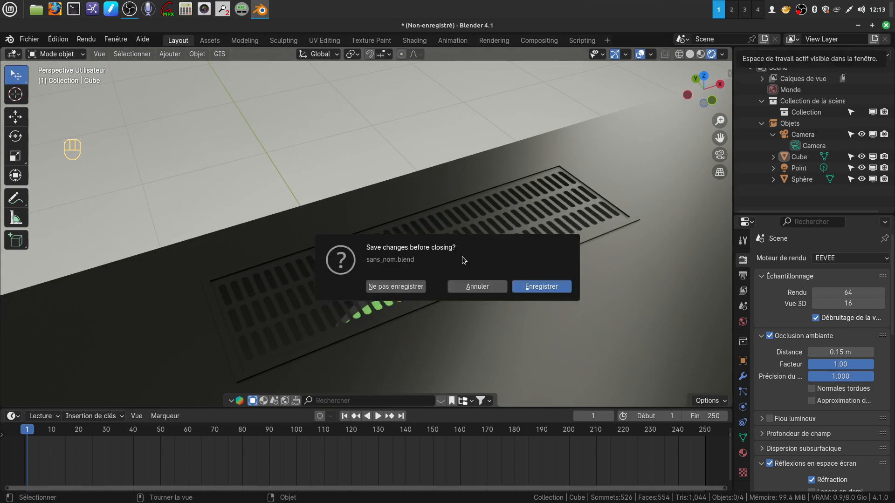
pyautogui.click(396, 287)
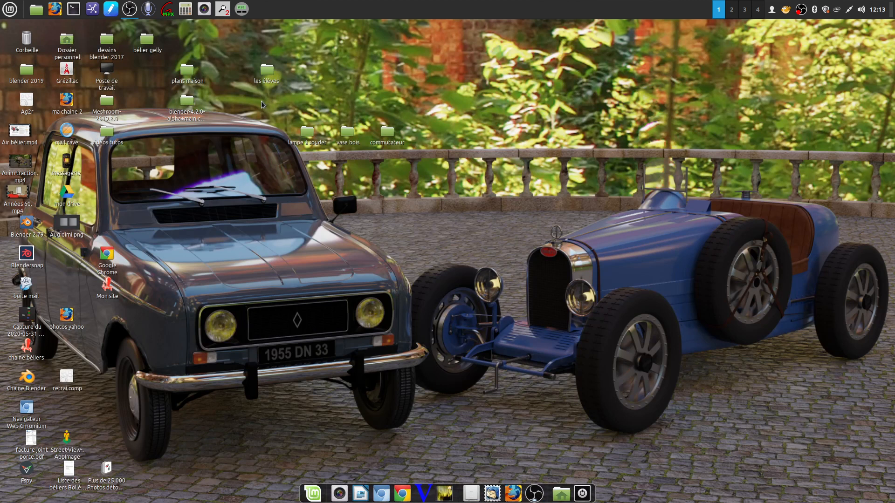
# Open tour de la grille Alpha.png from the les élèves desktop folder and inspect its slot pattern and transparent areas.
pyautogui.doubleClick(266, 72)
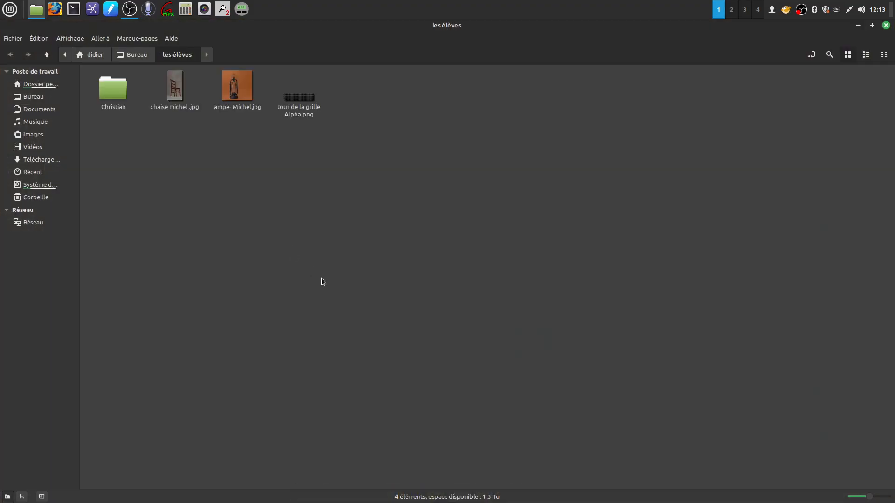
pyautogui.doubleClick(299, 98)
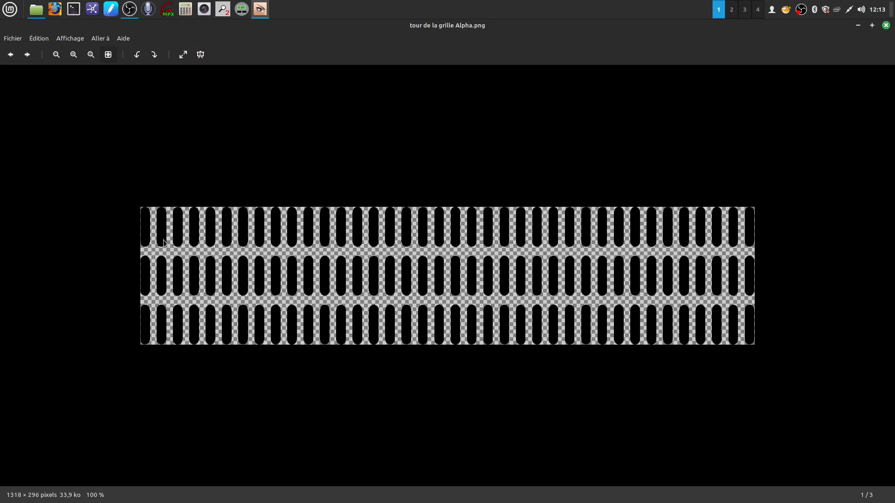
pyautogui.scroll(5, 545, 299)
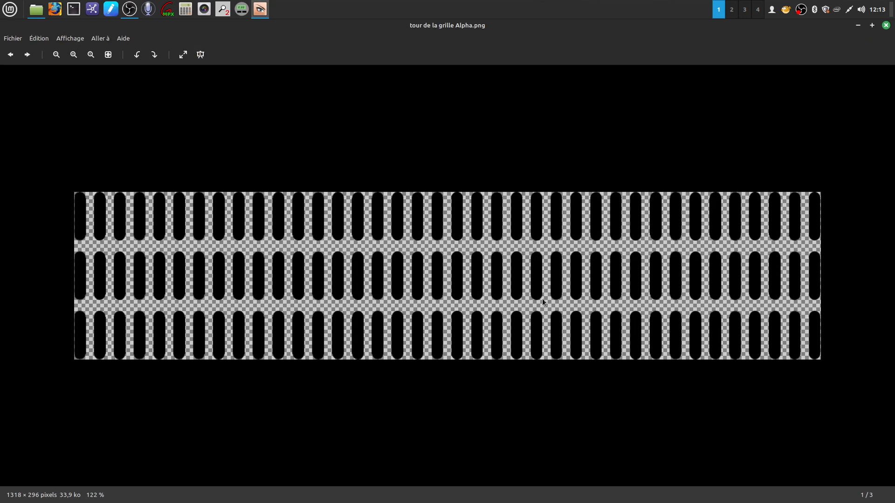
pyautogui.scroll(-5, 548, 311)
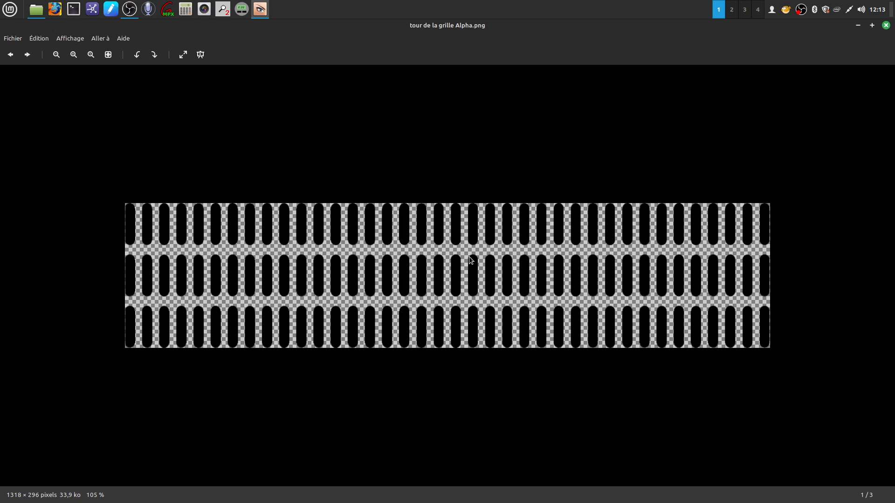
pyautogui.scroll(1, 471, 260)
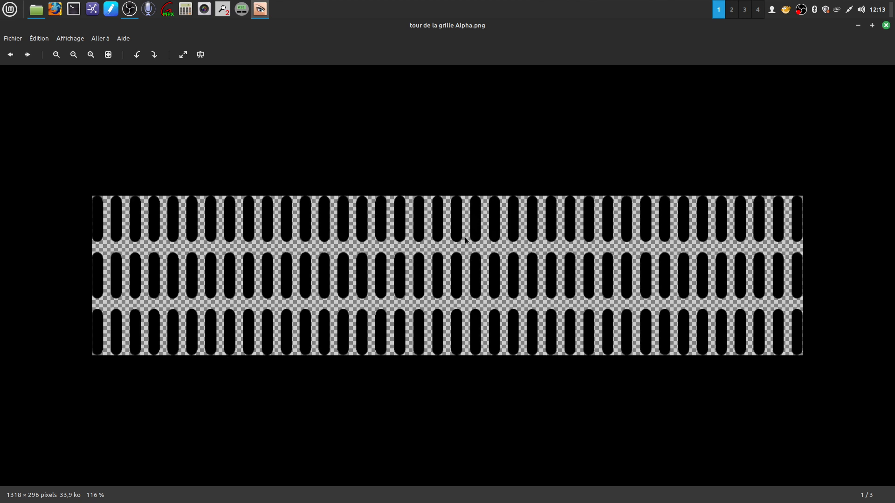
pyautogui.scroll(-1, 430, 268)
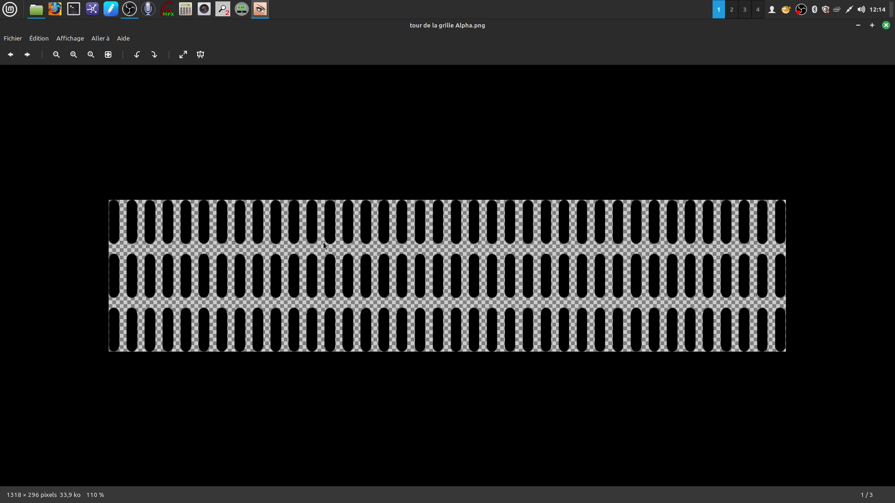
# Close the image and its folder, and launch Blender from the desktop.
pyautogui.click(887, 27)
pyautogui.click(552, 224)
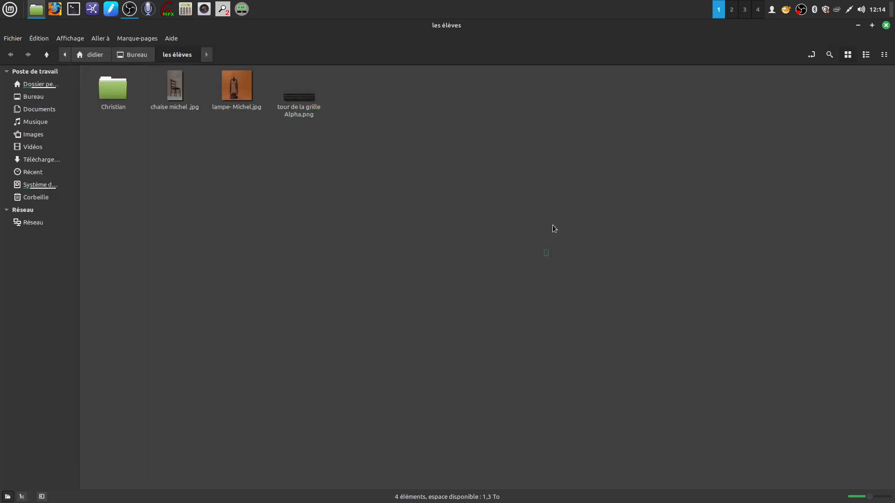
pyautogui.click(886, 27)
pyautogui.doubleClick(26, 255)
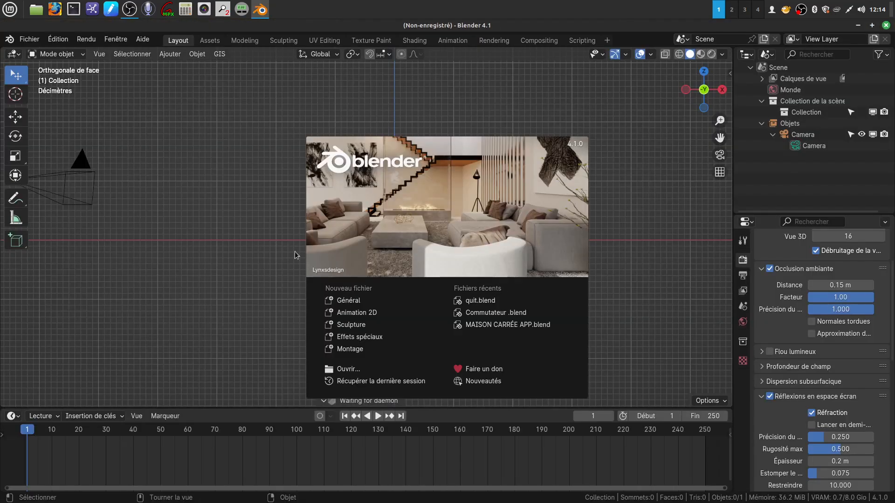
# Add tour de la grille Alpha.png from the les élèves folder as a reference image aligned to the front view.
pyautogui.click(171, 55)
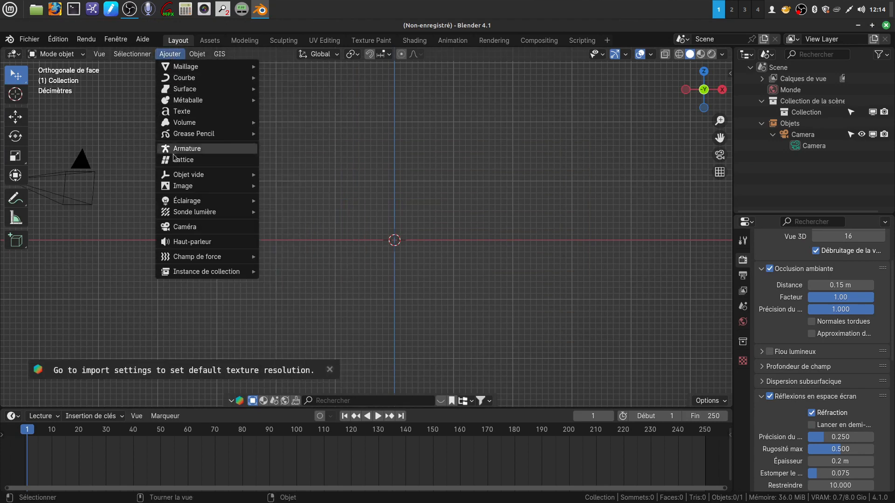
pyautogui.moveTo(187, 190)
pyautogui.click(303, 185)
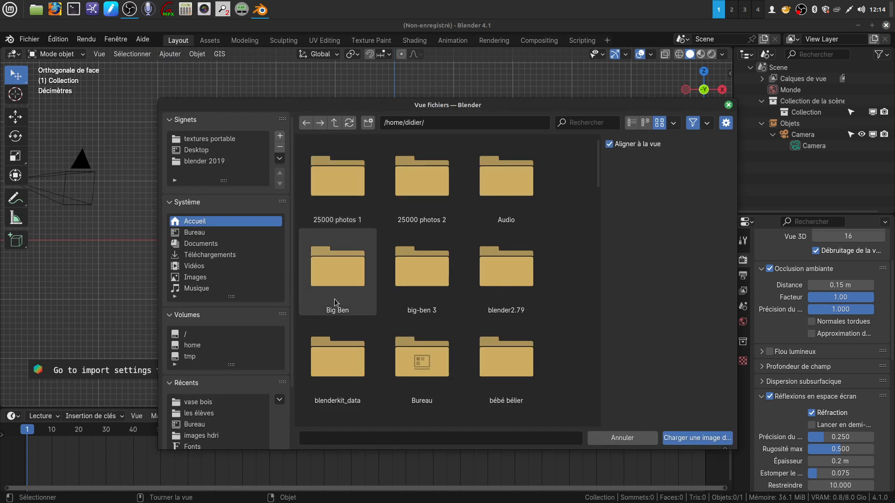
pyautogui.click(221, 413)
pyautogui.click(337, 267)
pyautogui.click(683, 439)
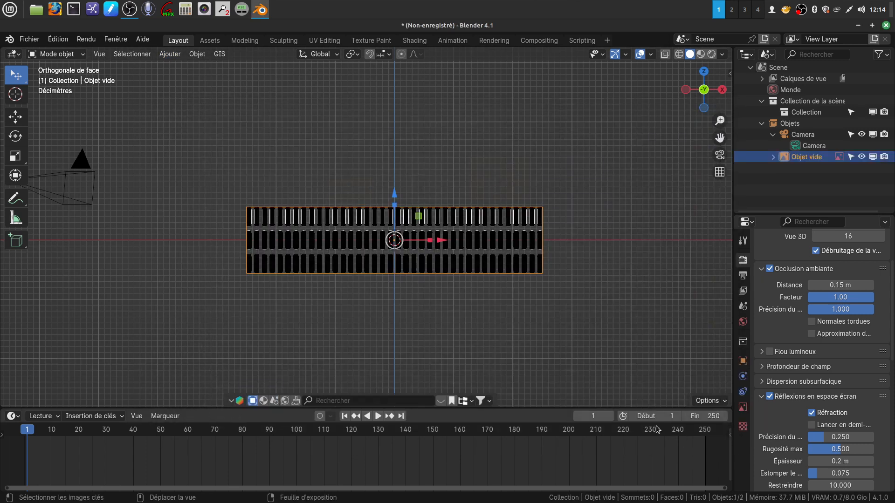
# Move the reference image back along the Y axis, behind the world origin, and return to the front view.
pyautogui.moveTo(458, 166); pyautogui.dragTo(366, 208, button='middle')
pyautogui.moveTo(360, 221); pyautogui.dragTo(413, 222)
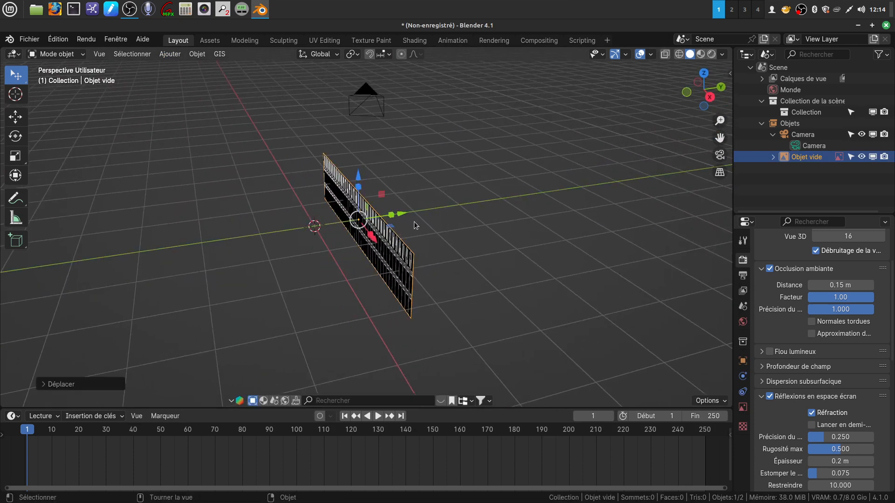
pyautogui.press('KP_1')
# Examine the shape and edges of the reference image's slots up close, including their rounded ends.
pyautogui.scroll(4, 414, 221)
pyautogui.keyDown('shift'); pyautogui.moveTo(390, 202); pyautogui.dragTo(591, 194, button='middle'); pyautogui.keyUp('shift')
pyautogui.scroll(12, 450, 267)
pyautogui.keyDown('shift'); pyautogui.moveTo(437, 210); pyautogui.dragTo(373, 278, button='middle'); pyautogui.keyUp('shift')
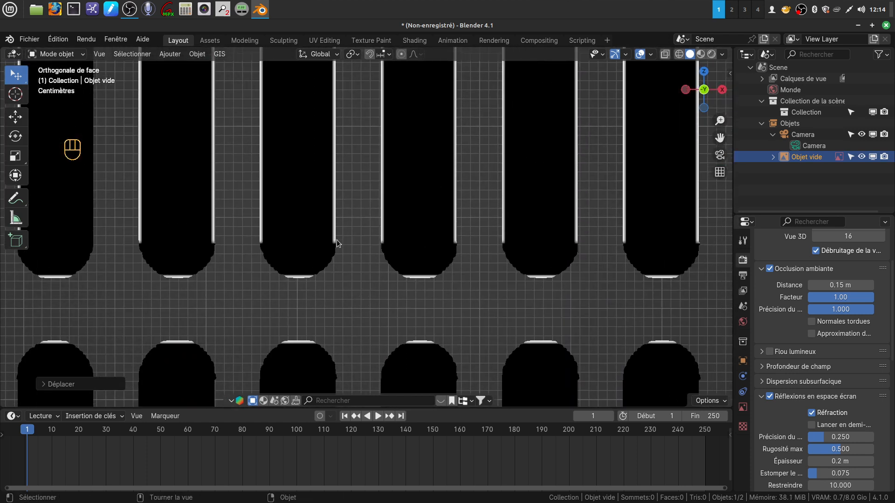
pyautogui.scroll(-11, 342, 263)
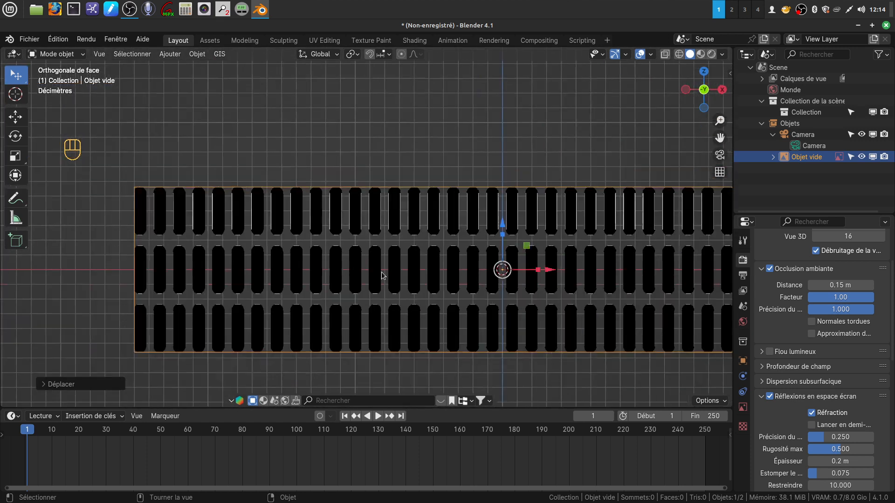
pyautogui.keyDown('shift'); pyautogui.moveTo(374, 273); pyautogui.dragTo(307, 256, button='middle'); pyautogui.keyUp('shift')
pyautogui.scroll(-1, 312, 257)
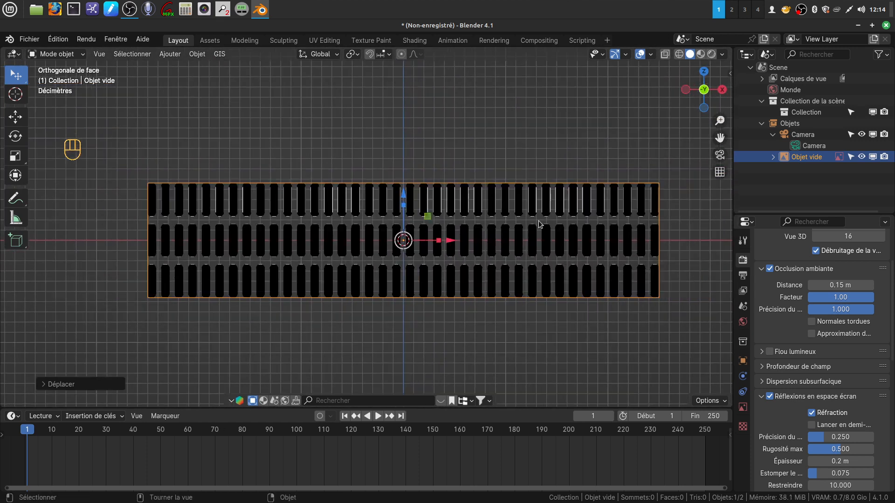
# Add a mesh plane at the origin and rotate its geometry 90° about X in Edit Mode so it faces the front view.
pyautogui.click(391, 241)
pyautogui.click(170, 54)
pyautogui.moveTo(182, 66)
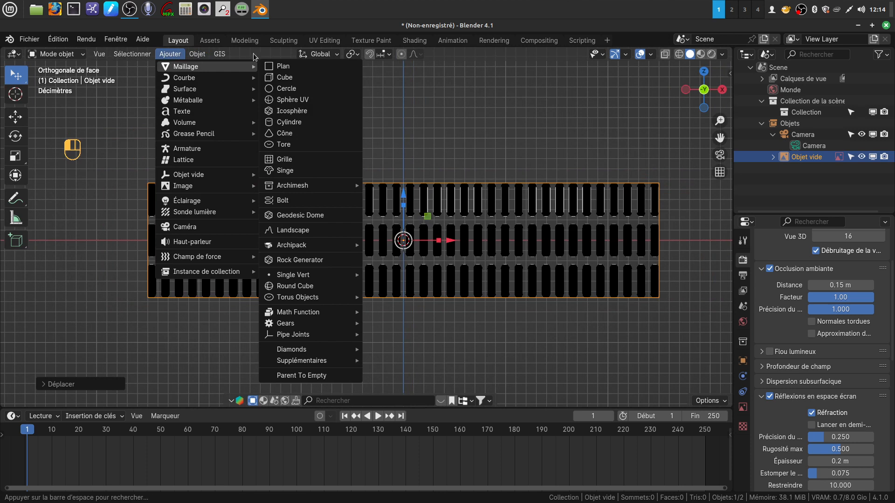
pyautogui.click(281, 66)
pyautogui.press('Tab')
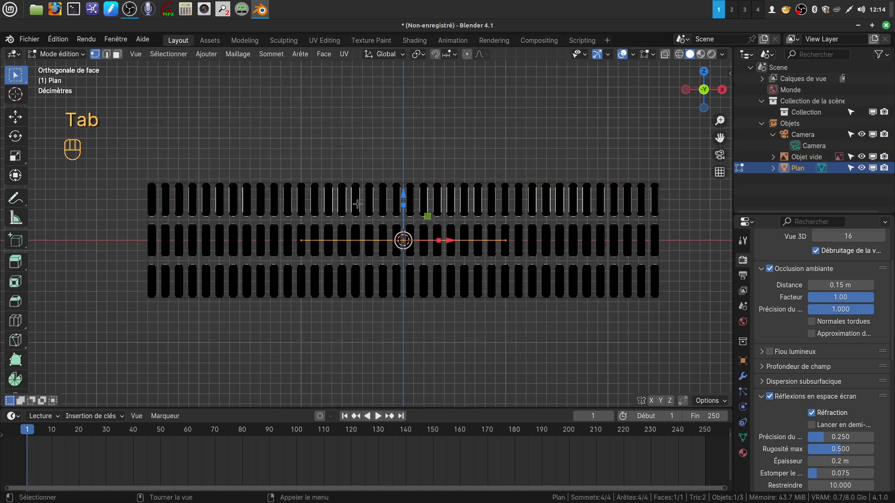
pyautogui.write('rx90')
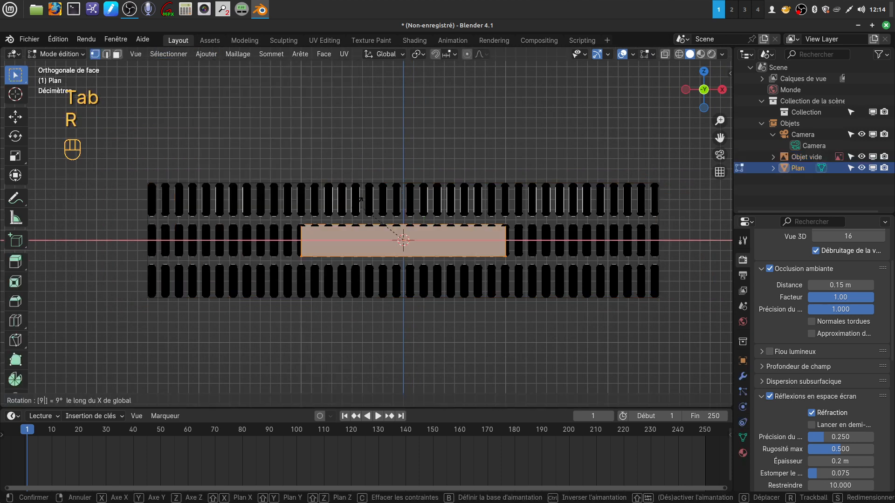
pyautogui.click(356, 201)
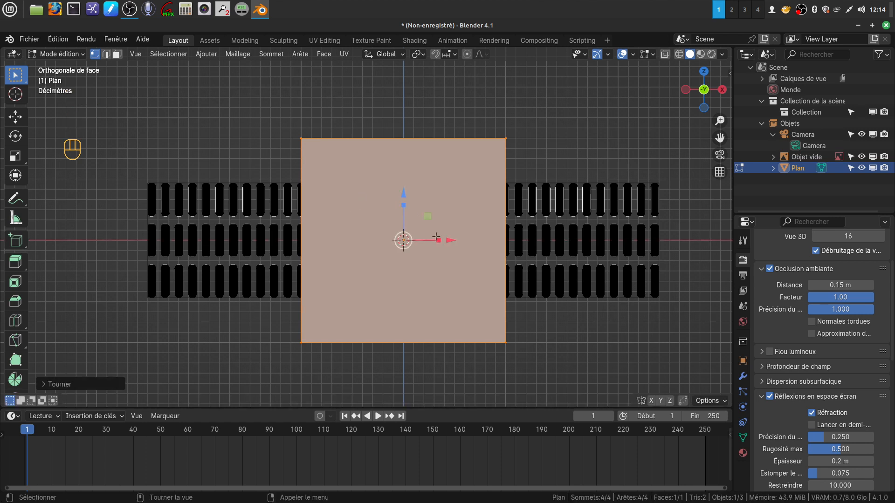
# Scale and move the plane to match the width and height of the middle-row slot just left of the origin.
pyautogui.press('s')
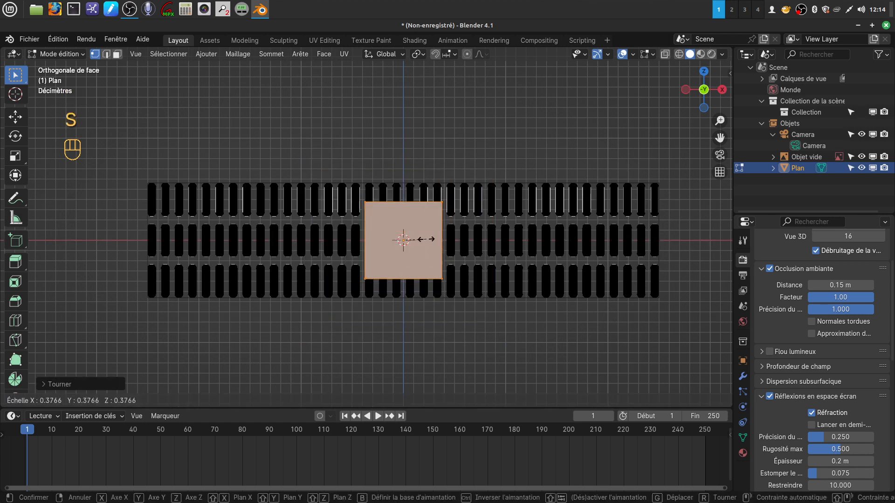
pyautogui.click(412, 238)
pyautogui.scroll(5, 584, 325)
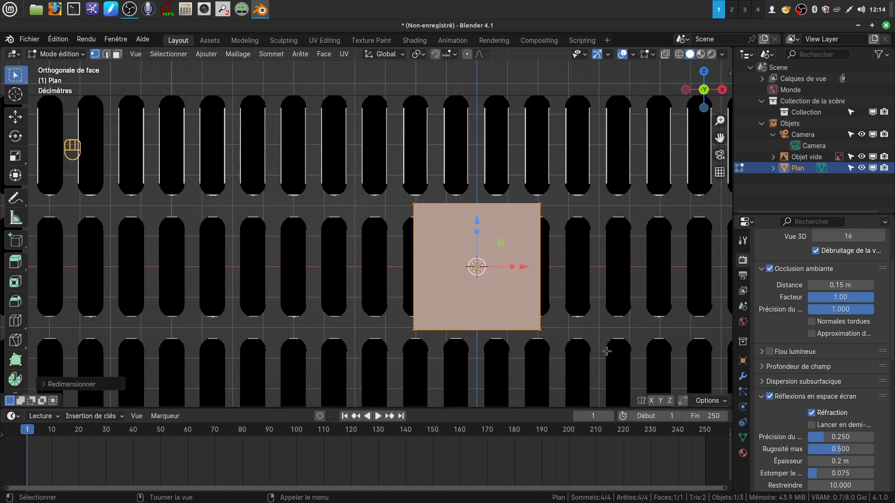
pyautogui.press('s')
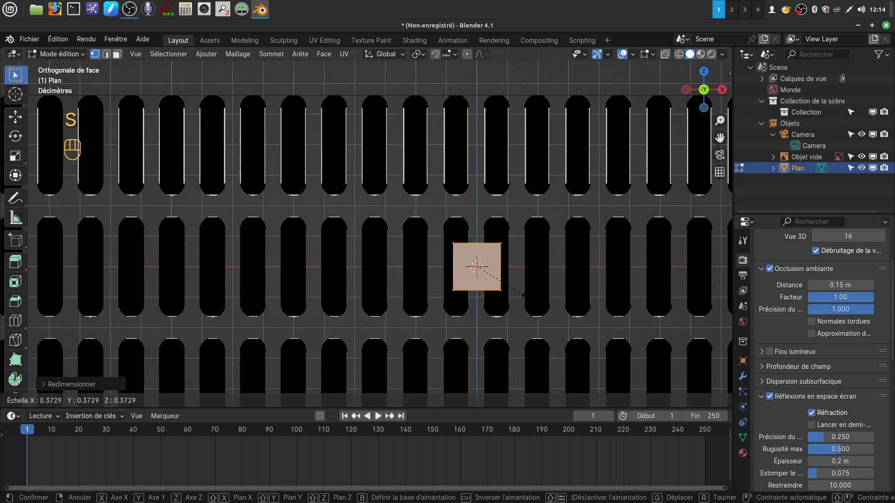
pyautogui.click(497, 292)
pyautogui.moveTo(522, 268); pyautogui.dragTo(504, 269)
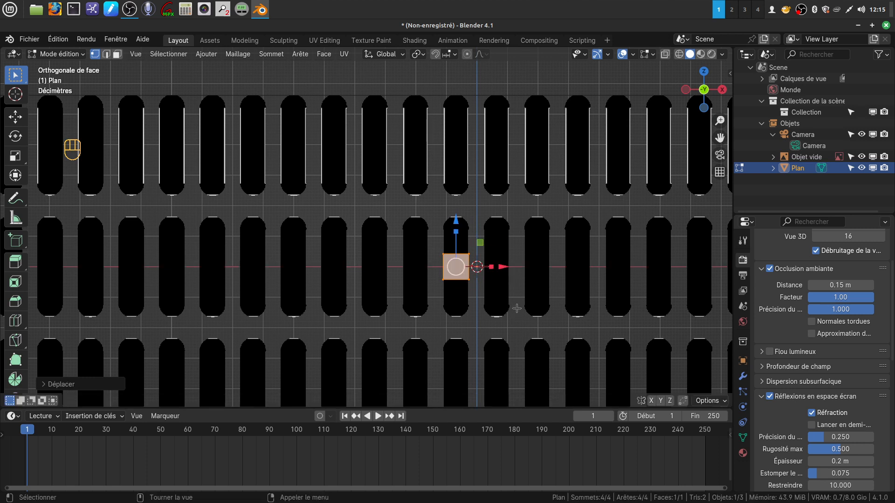
pyautogui.press('s')
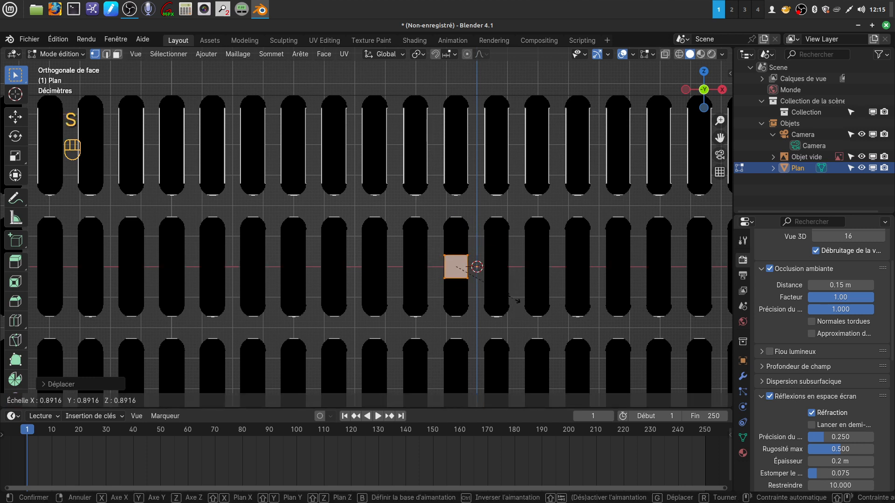
pyautogui.click(516, 301)
pyautogui.moveTo(457, 231); pyautogui.dragTo(485, 117)
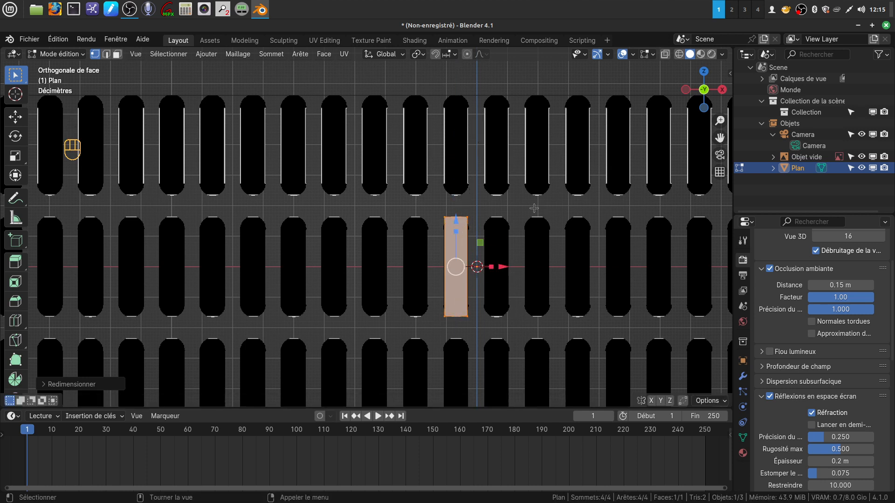
pyautogui.moveTo(489, 267); pyautogui.dragTo(512, 258)
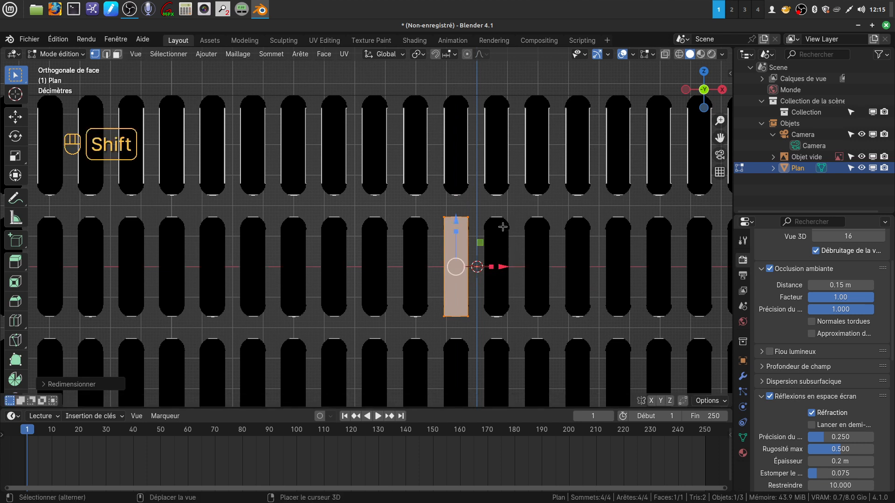
# Round the plane's four corners with a five-segment vertex bevel matching the slot's ends, and return to Object Mode.
pyautogui.hotkey('ctrl', 'shift', 'b')
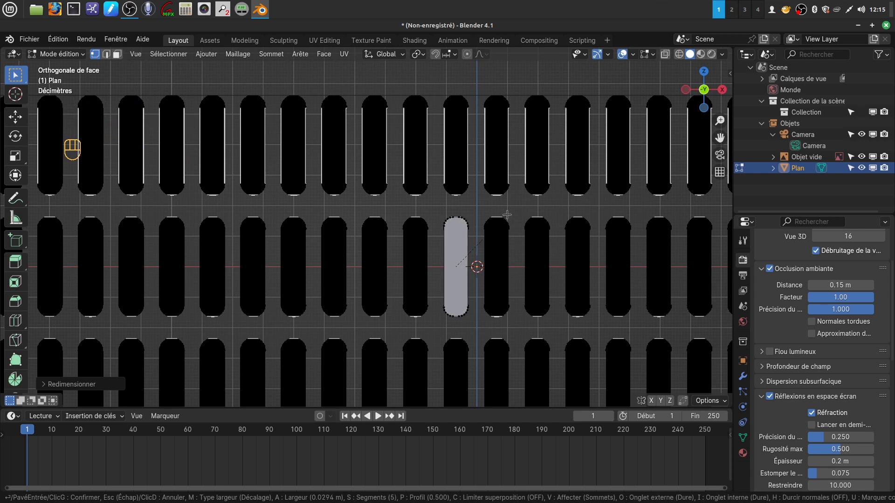
pyautogui.click(507, 214)
pyautogui.scroll(-3, 513, 256)
pyautogui.keyDown('shift'); pyautogui.moveTo(516, 253); pyautogui.dragTo(569, 269, button='middle'); pyautogui.keyUp('shift')
pyautogui.press('Tab')
pyautogui.keyDown('shift'); pyautogui.moveTo(549, 306); pyautogui.dragTo(588, 325, button='middle'); pyautogui.keyUp('shift')
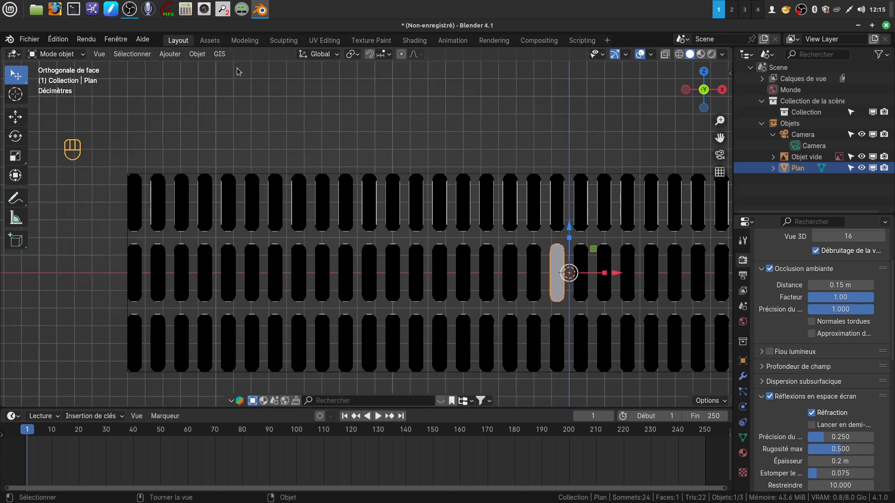
# Set the slot mesh's origin to its geometry and move it onto the leftmost slot of the reference's upper row.
pyautogui.click(197, 54)
pyautogui.moveTo(217, 81)
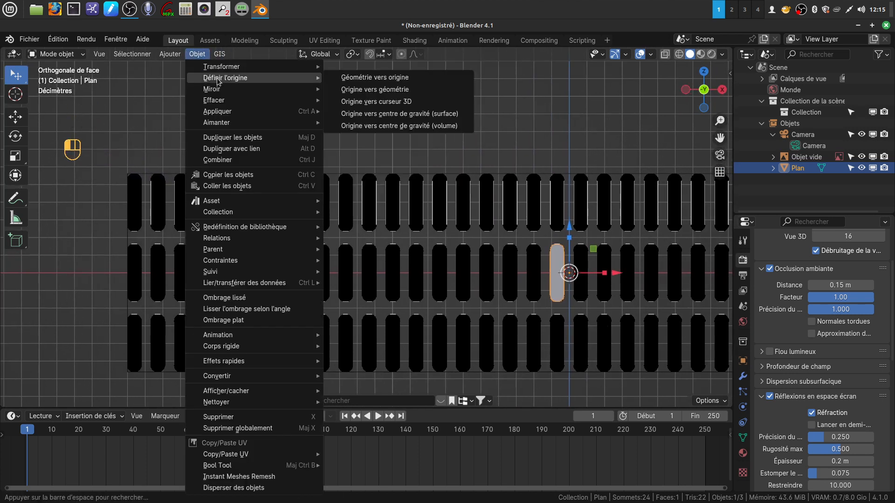
pyautogui.click(369, 90)
pyautogui.press('g')
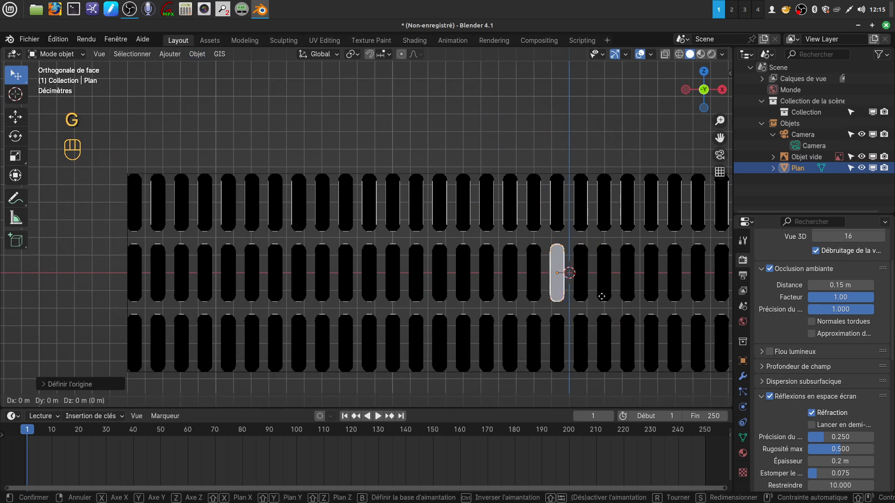
pyautogui.click(189, 233)
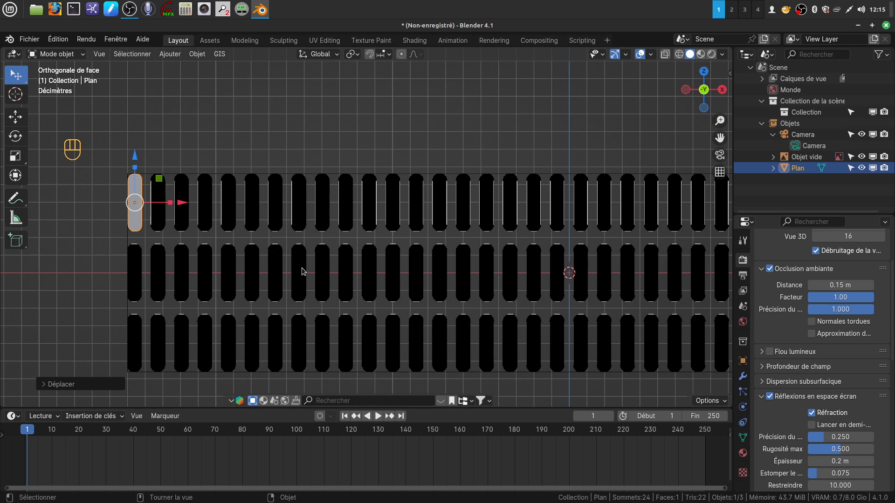
# Add an Array modifier to the slot mesh and set its relative X offset factor to 1.6.
pyautogui.scroll(-3, 302, 268)
pyautogui.keyDown('shift'); pyautogui.moveTo(307, 265); pyautogui.dragTo(309, 256, button='middle'); pyautogui.keyUp('shift')
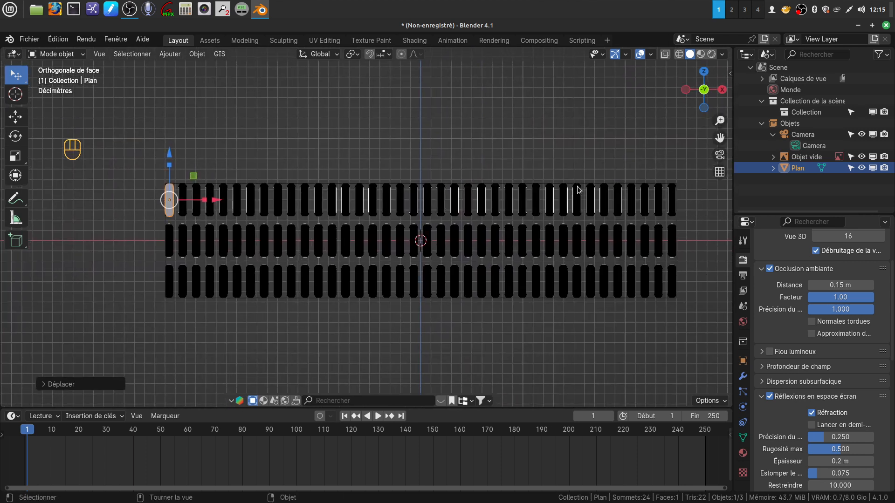
pyautogui.click(743, 376)
pyautogui.click(809, 259)
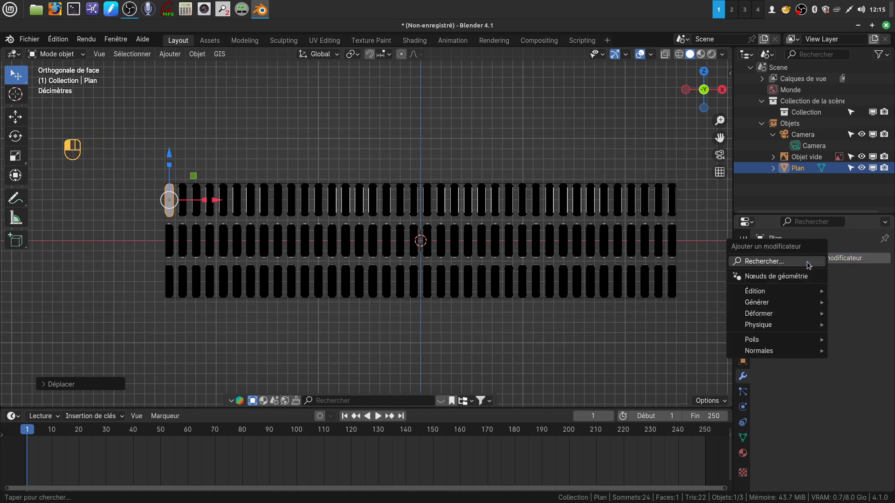
pyautogui.moveTo(762, 303)
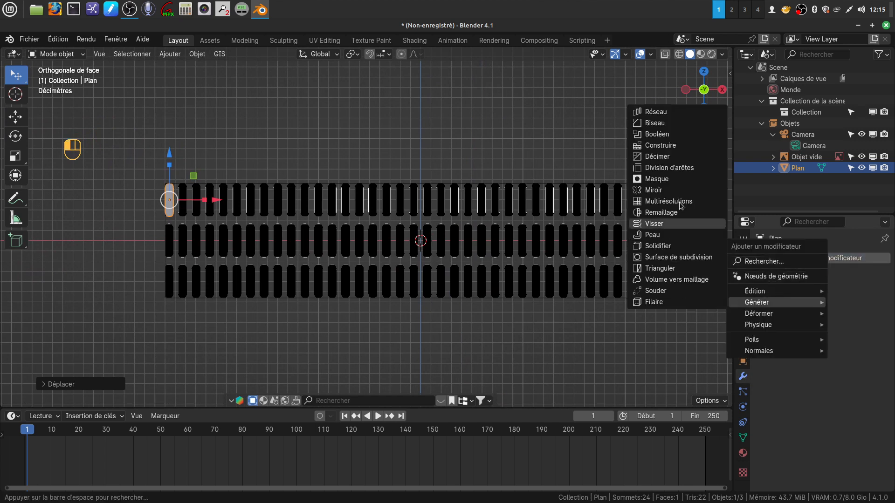
pyautogui.click(658, 113)
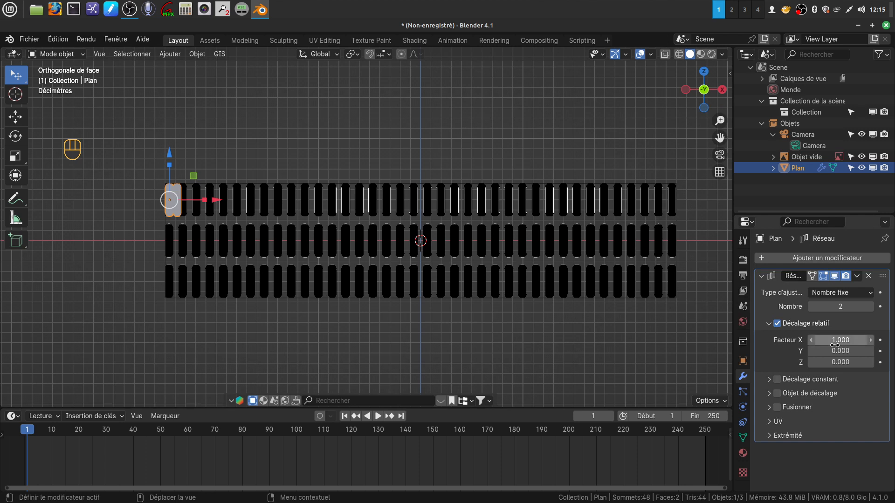
pyautogui.moveTo(827, 341); pyautogui.dragTo(802, 343)
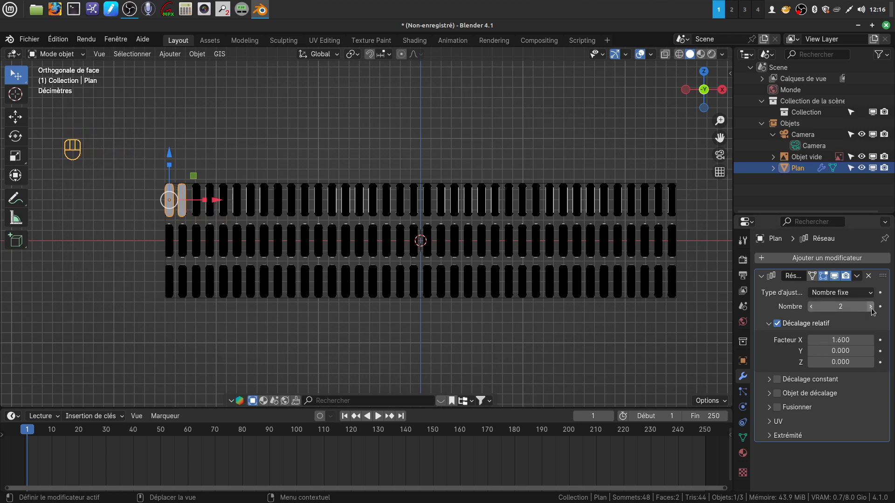
# Set the array to 38 copies with a relative X factor of 1.7 to cover the whole upper row.
pyautogui.keyDown('ctrl'); pyautogui.scroll(9, 871, 309); pyautogui.keyUp('ctrl')
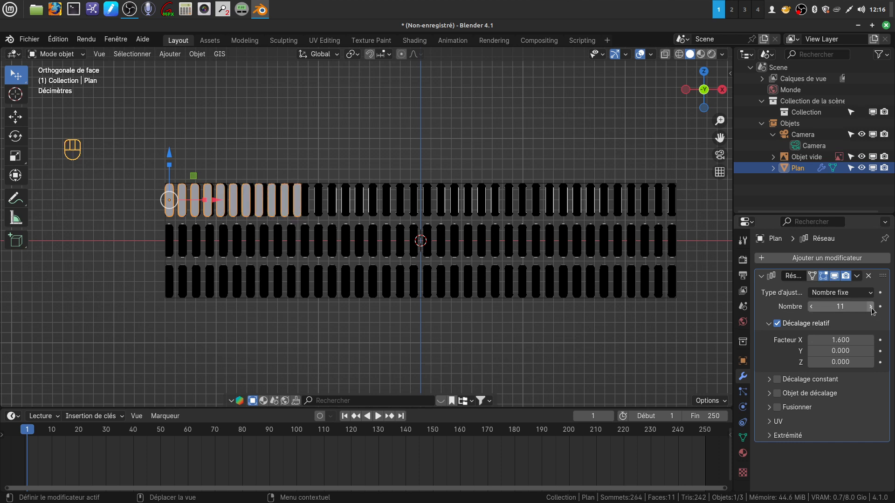
pyautogui.keyDown('ctrl'); pyautogui.scroll(9, 870, 310); pyautogui.keyUp('ctrl')
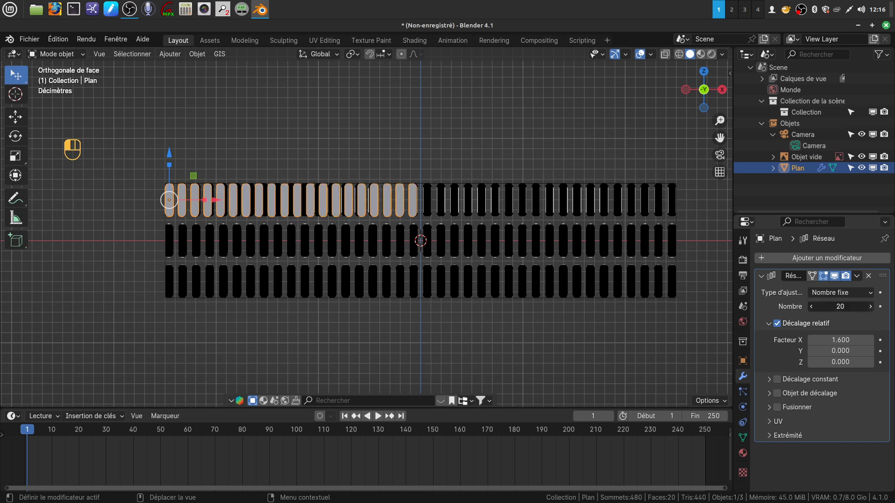
pyautogui.keyDown('ctrl'); pyautogui.scroll(9, 871, 310); pyautogui.keyUp('ctrl')
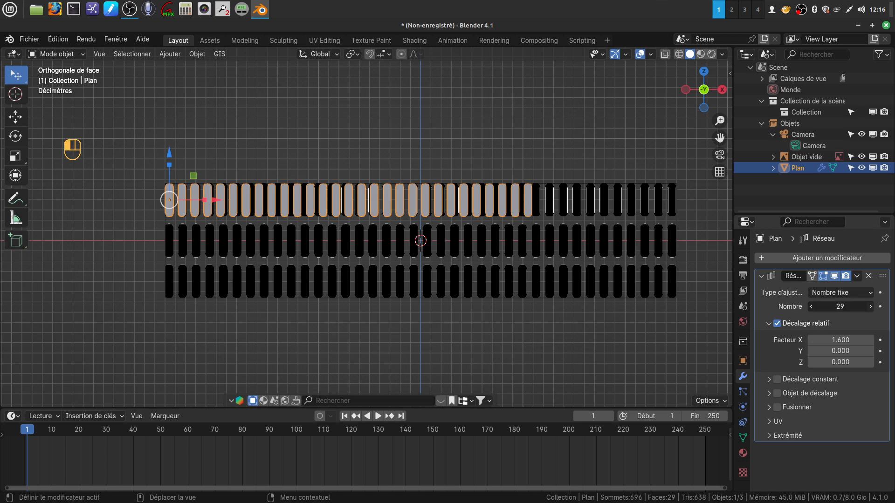
pyautogui.keyDown('ctrl'); pyautogui.scroll(3, 871, 306); pyautogui.keyUp('ctrl')
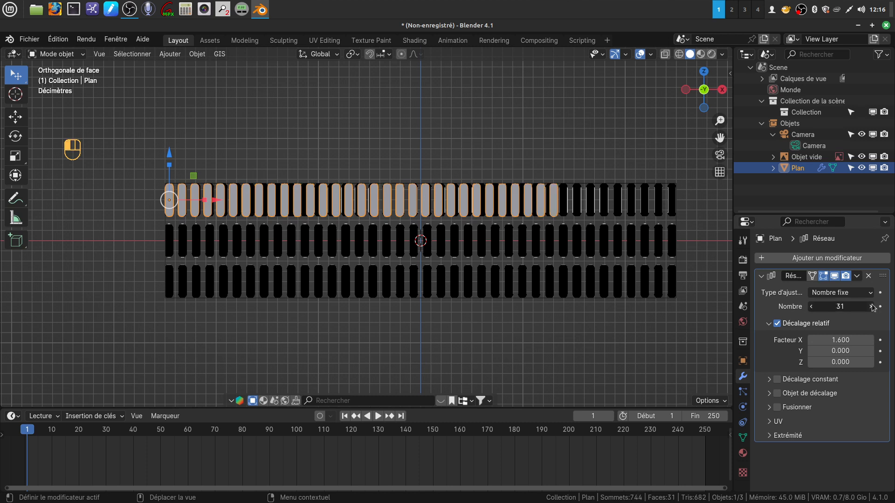
pyautogui.click(871, 340)
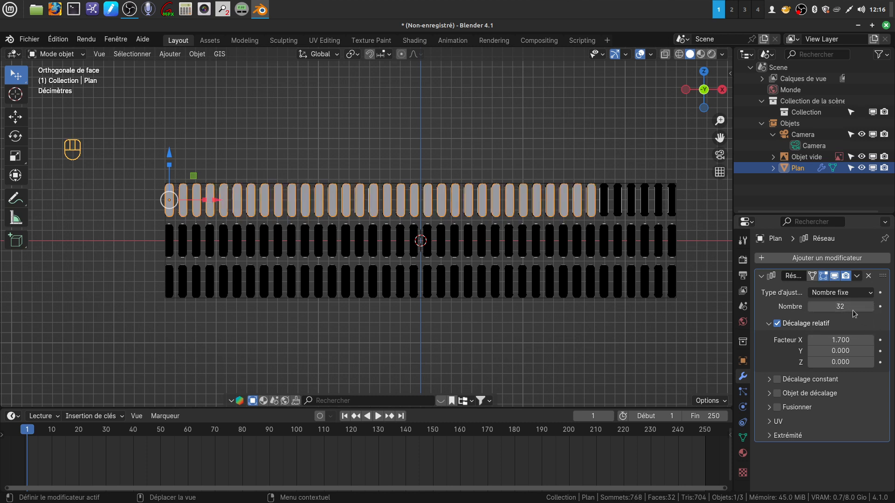
pyautogui.moveTo(870, 308); pyautogui.dragTo(893, 308)
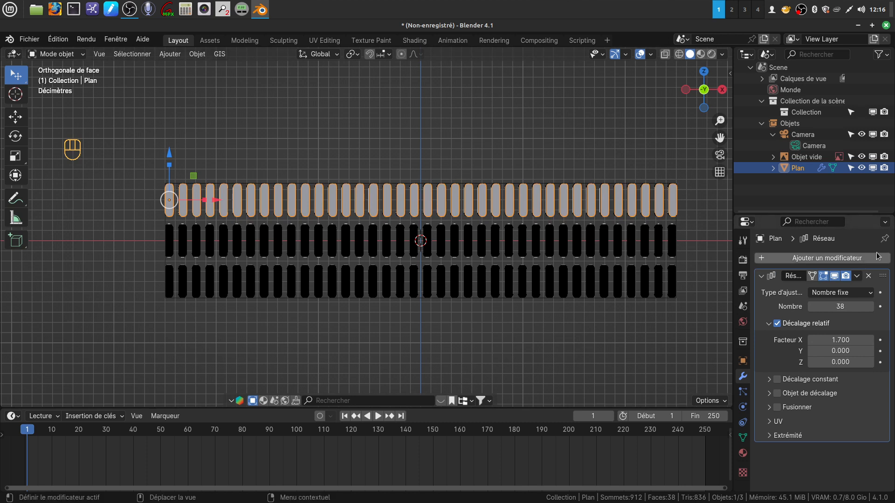
# Add a second Array modifier to the slot mesh and set its relative X factor to 0.
pyautogui.click(842, 259)
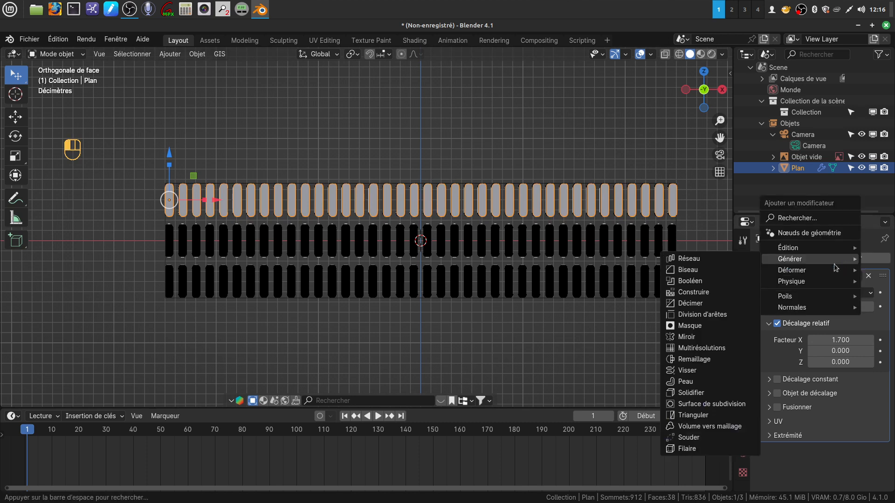
pyautogui.moveTo(793, 250)
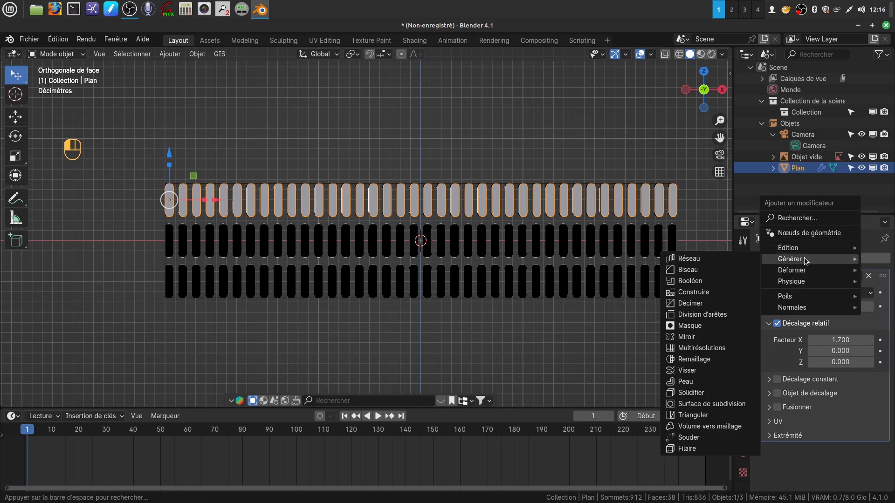
pyautogui.click(697, 259)
pyautogui.scroll(-5, 856, 382)
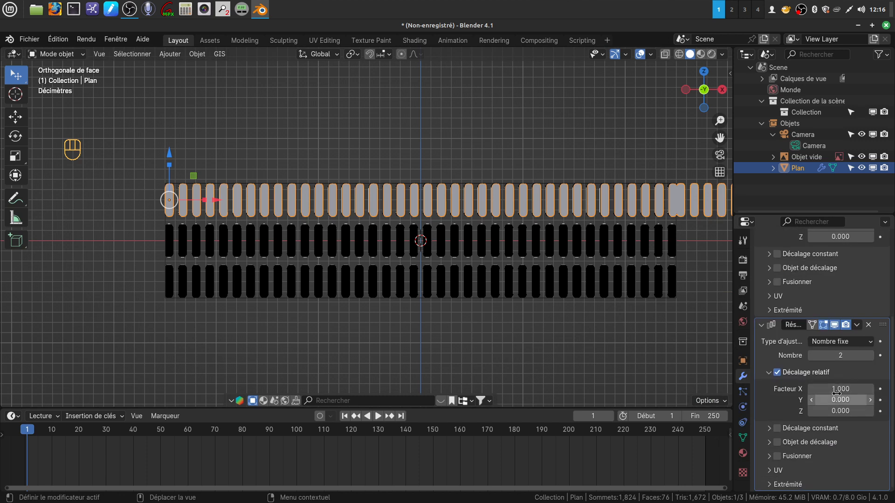
pyautogui.click(838, 389)
pyautogui.press('BackSpace')
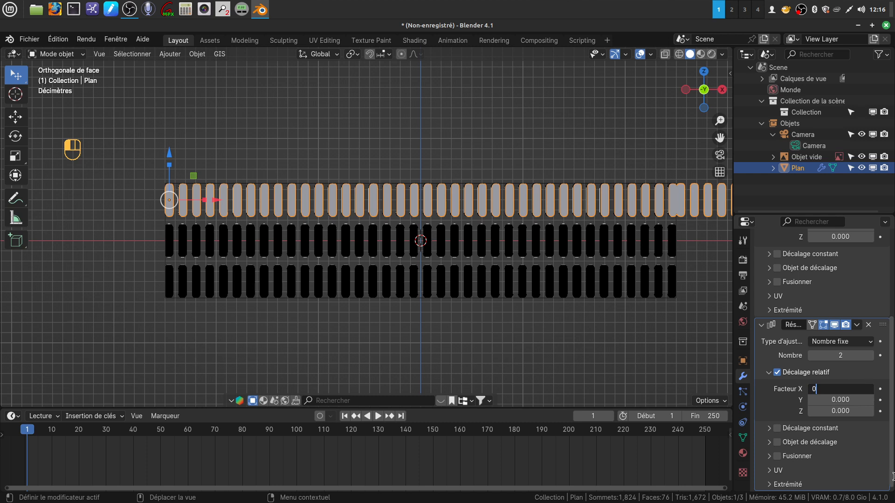
pyautogui.press('Return')
# Set the second array's relative Z factor to -1.22 so its copy aligns with the reference's middle row.
pyautogui.moveTo(840, 411); pyautogui.dragTo(797, 410)
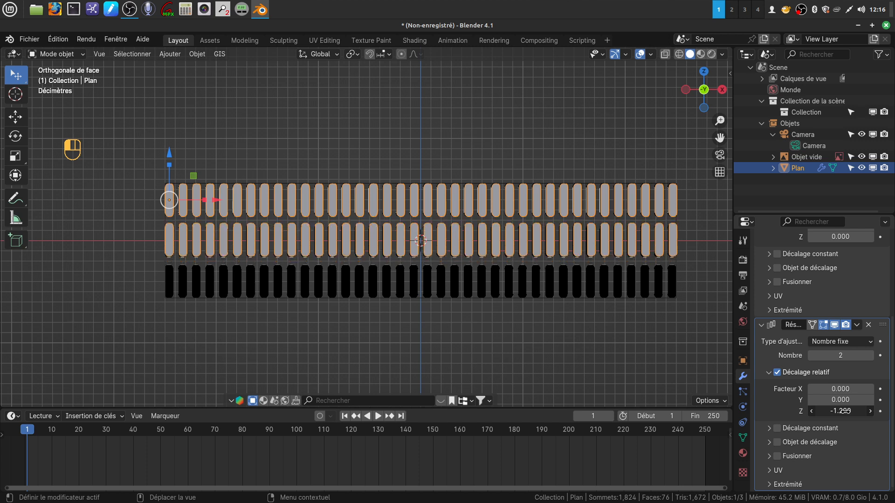
pyautogui.click(811, 412)
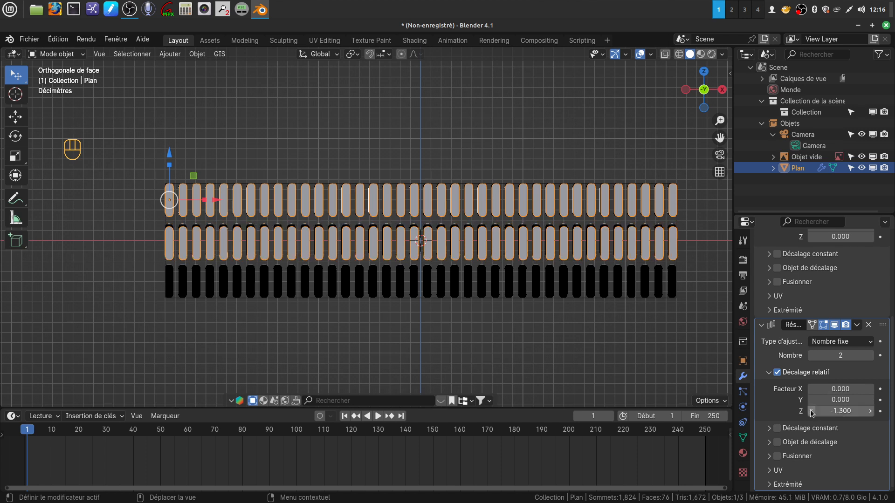
pyautogui.click(834, 409)
pyautogui.press('shift')
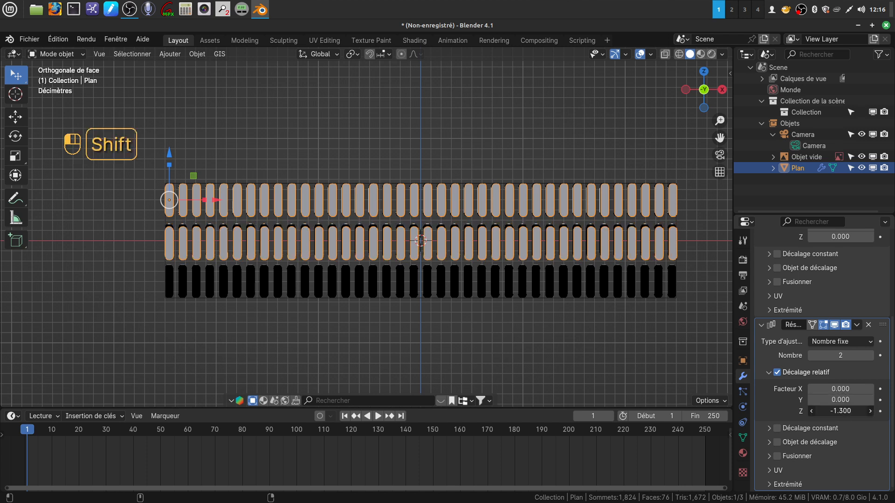
pyautogui.keyDown('shift'); pyautogui.moveTo(834, 409); pyautogui.dragTo(842, 410); pyautogui.keyUp('shift')
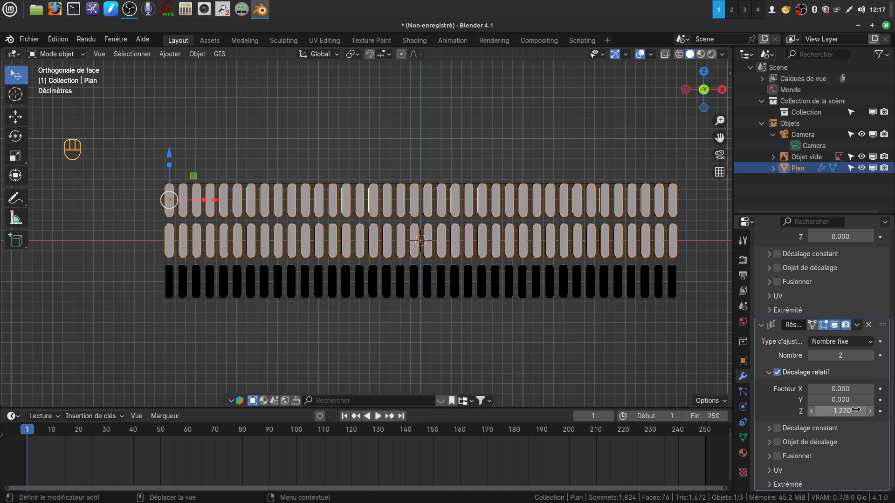
# Set the second array's count to 3 and apply both Array modifiers to the slot mesh.
pyautogui.click(870, 355)
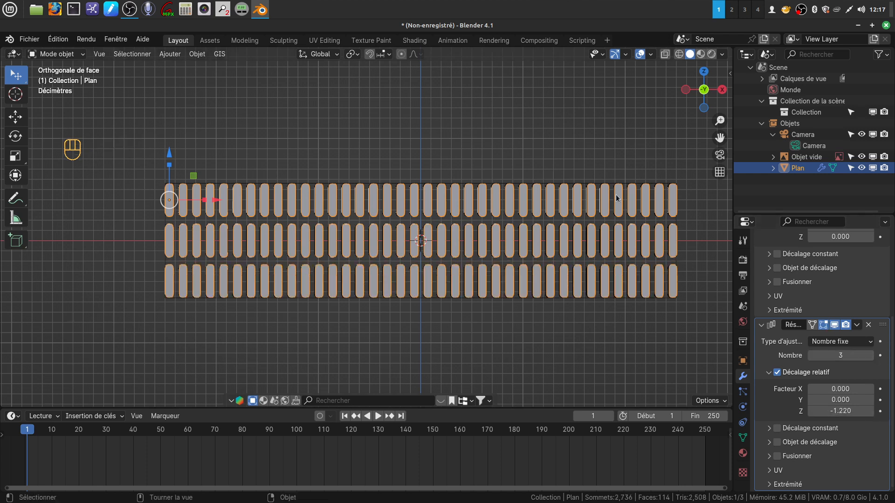
pyautogui.scroll(6, 848, 233)
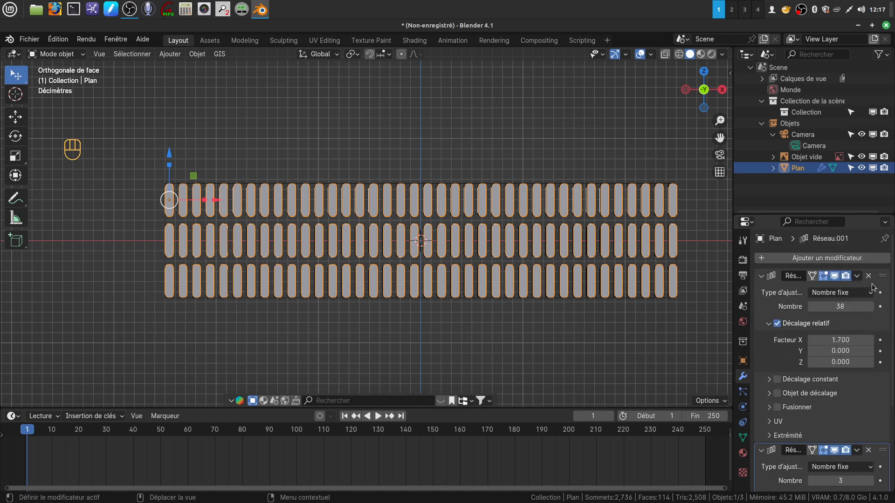
pyautogui.click(856, 276)
pyautogui.click(792, 289)
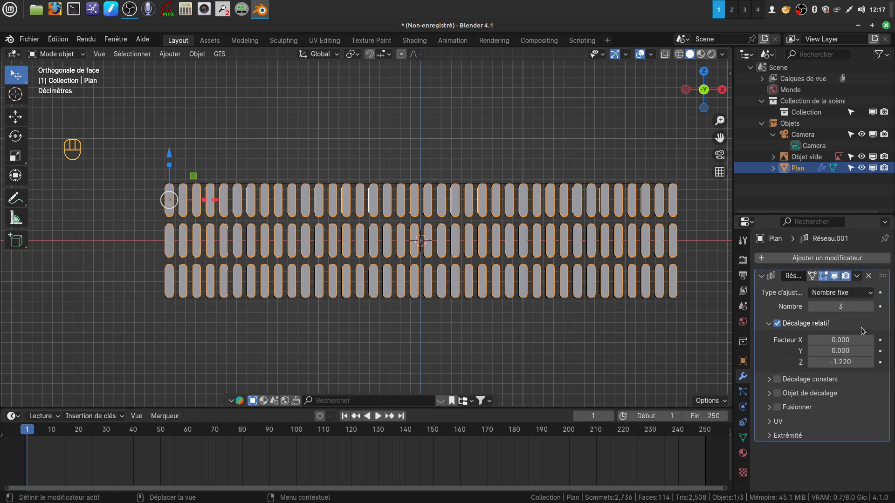
pyautogui.click(857, 276)
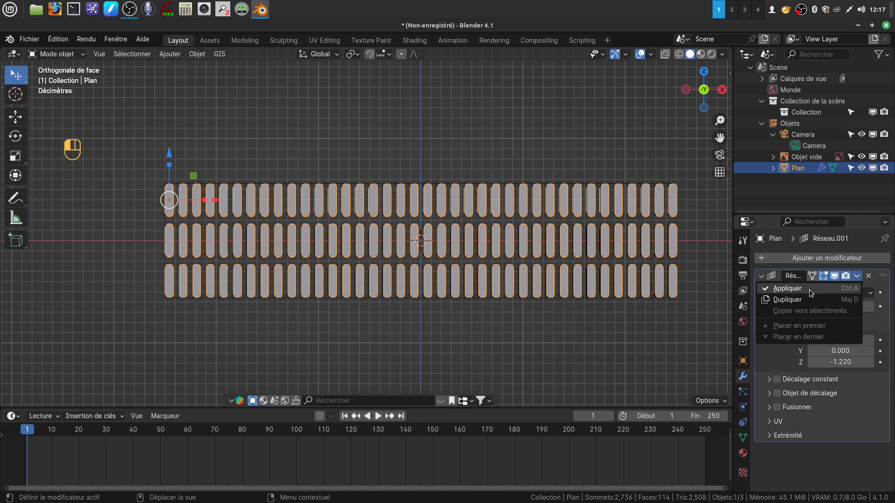
pyautogui.click(809, 290)
# Delete the reference image empty behind the slots and return to the front orthographic view.
pyautogui.moveTo(586, 194); pyautogui.dragTo(609, 180, button='middle')
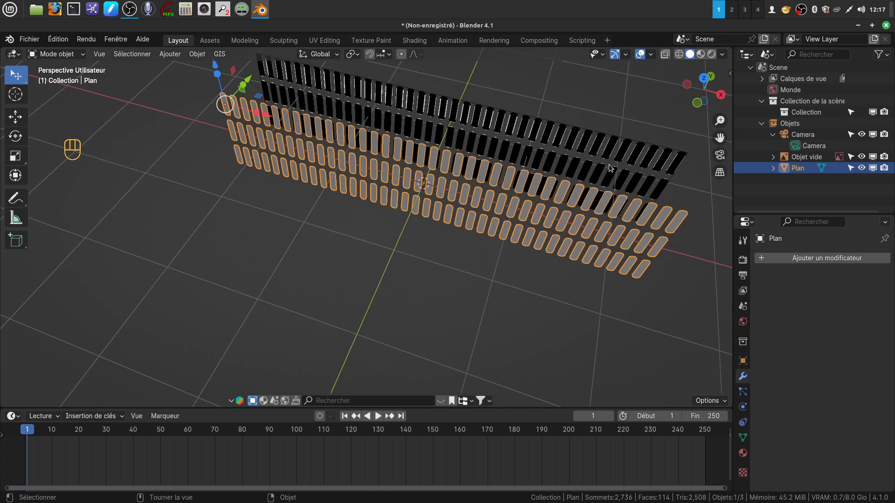
pyautogui.click(609, 181)
pyautogui.press('x')
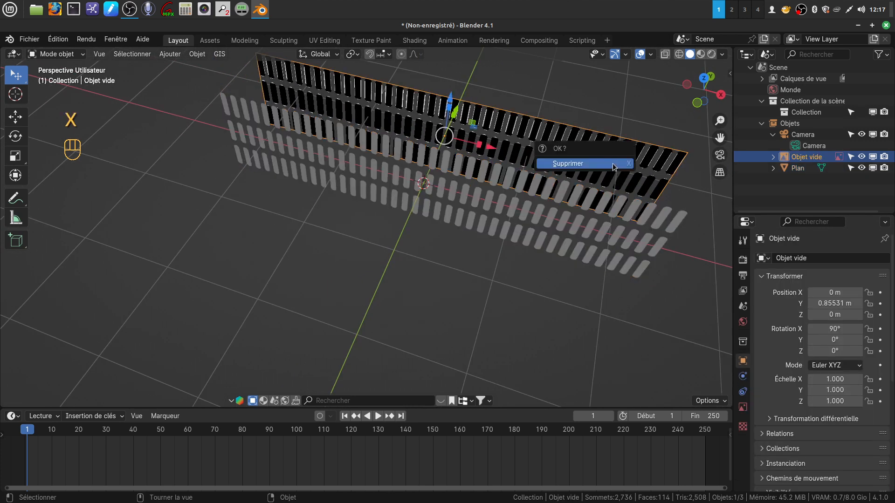
pyautogui.click(583, 163)
pyautogui.press('KP_1')
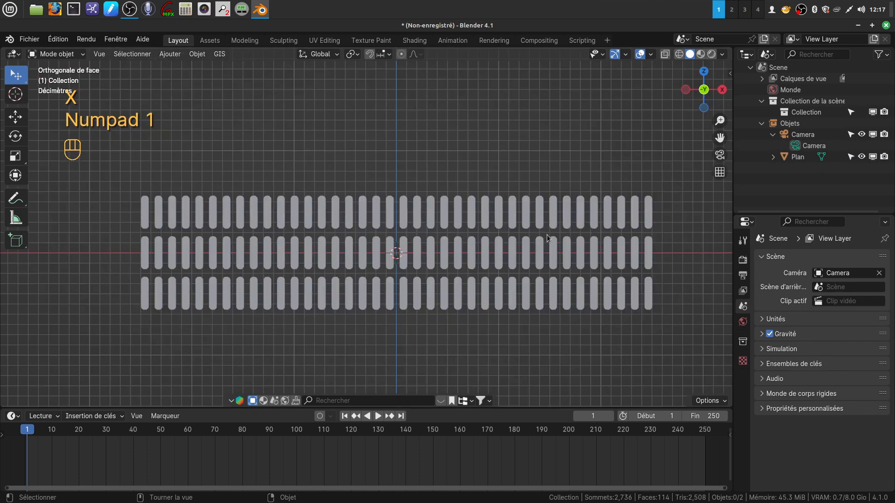
# Give the slot mesh a new material with a pure black base colour.
pyautogui.click(536, 210)
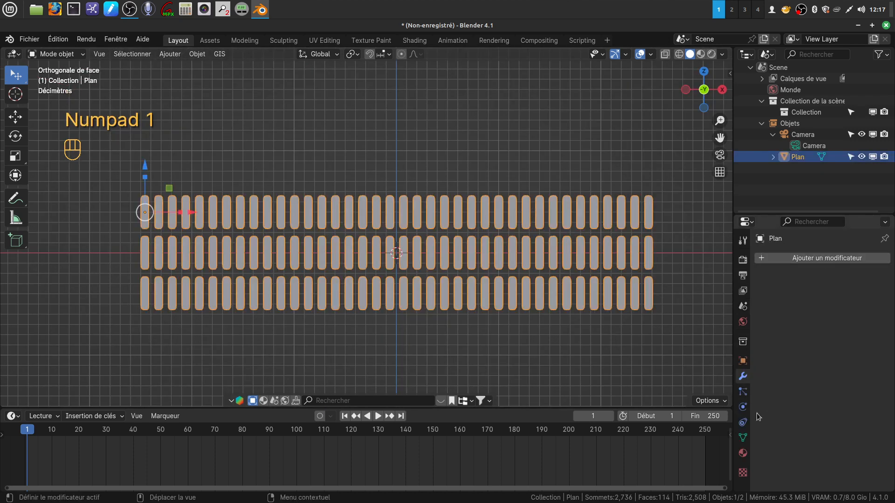
pyautogui.click(743, 453)
pyautogui.click(826, 303)
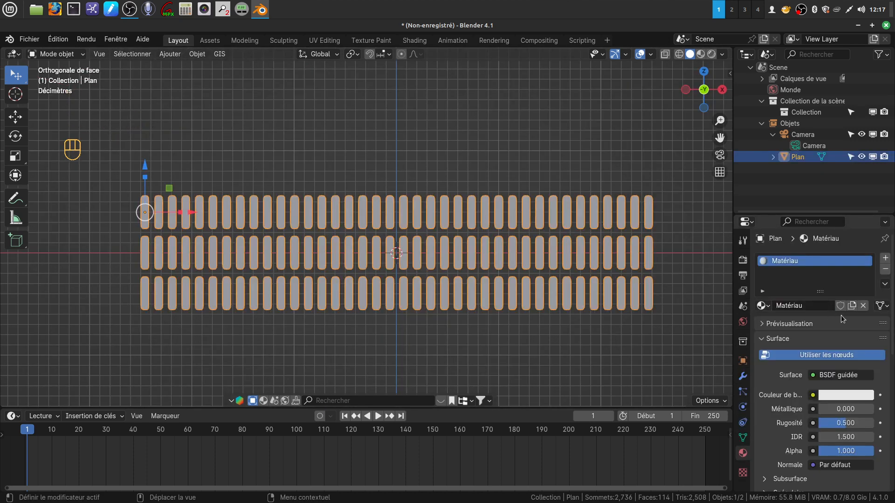
pyautogui.scroll(-2, 851, 393)
pyautogui.click(845, 351)
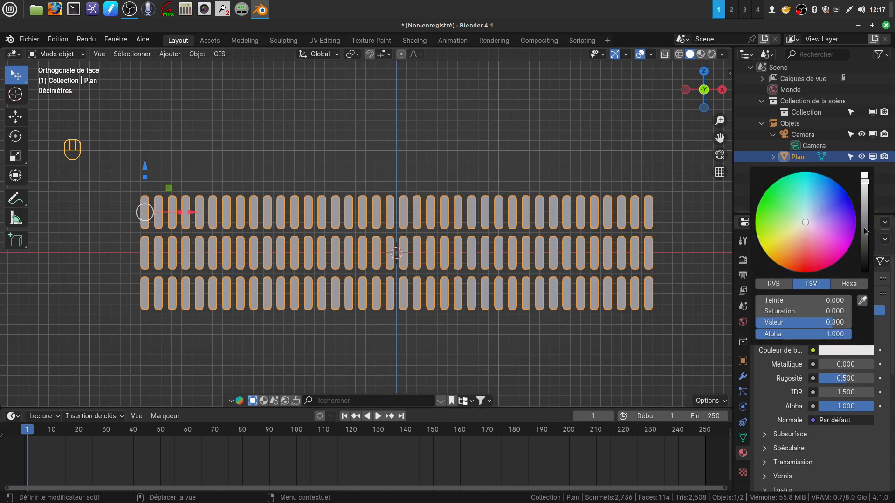
pyautogui.moveTo(866, 196); pyautogui.dragTo(864, 274)
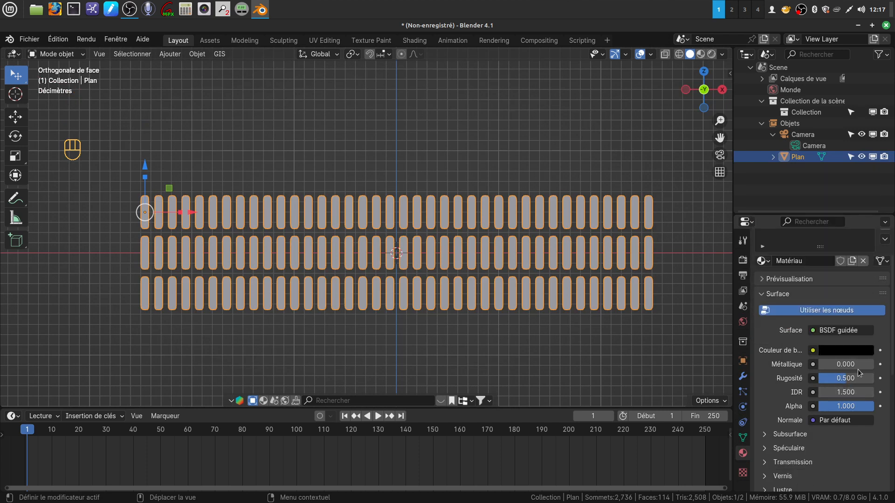
# Set the black material's roughness to 0 and its specular IOR level to 0, and deselect the mesh.
pyautogui.click(858, 378)
pyautogui.write('0')
pyautogui.press('Return')
pyautogui.scroll(-3, 777, 395)
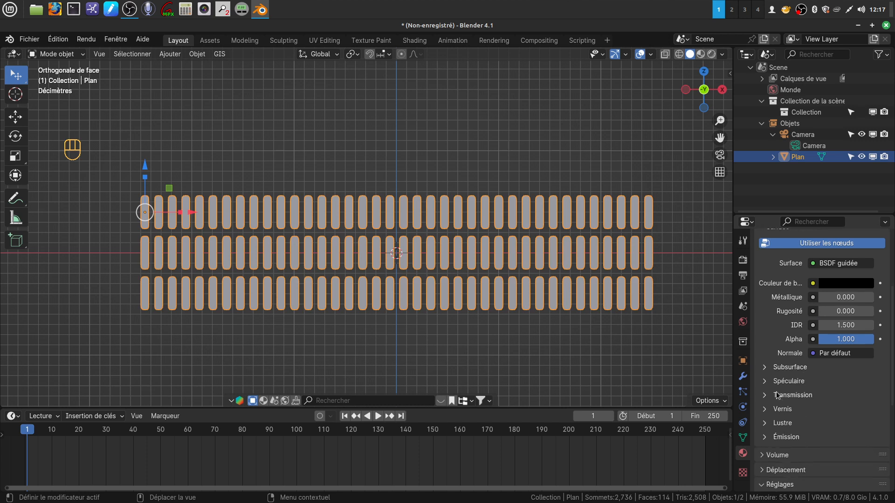
pyautogui.click(765, 381)
pyautogui.moveTo(845, 409); pyautogui.dragTo(811, 409)
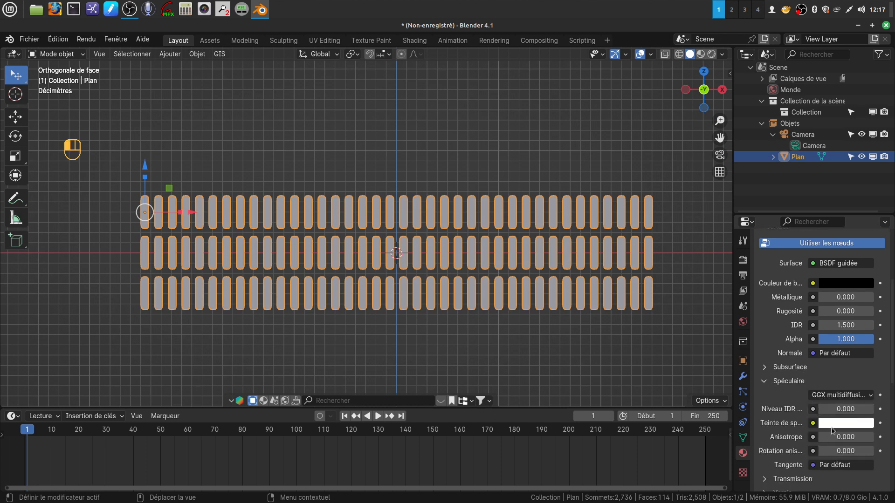
pyautogui.click(722, 360)
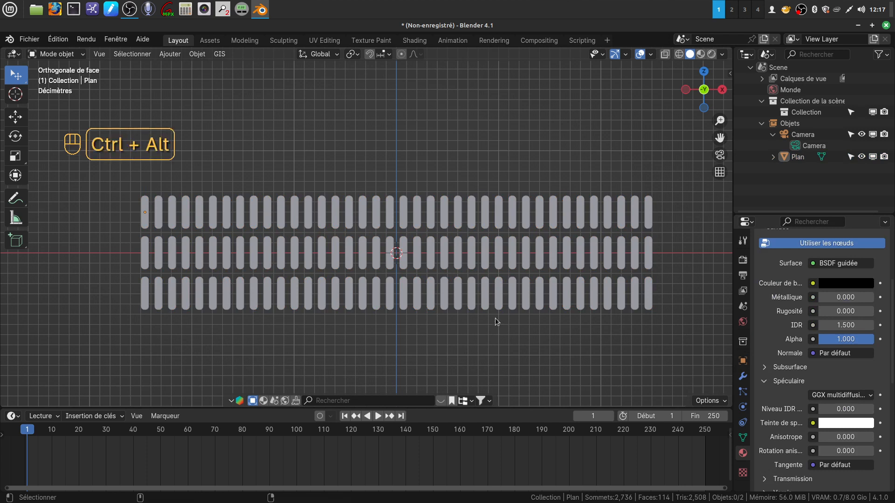
# Align the camera to the front view and, with it temporarily locked to the view, frame all three slot rows.
pyautogui.press('ctrl+alt+KP_0')
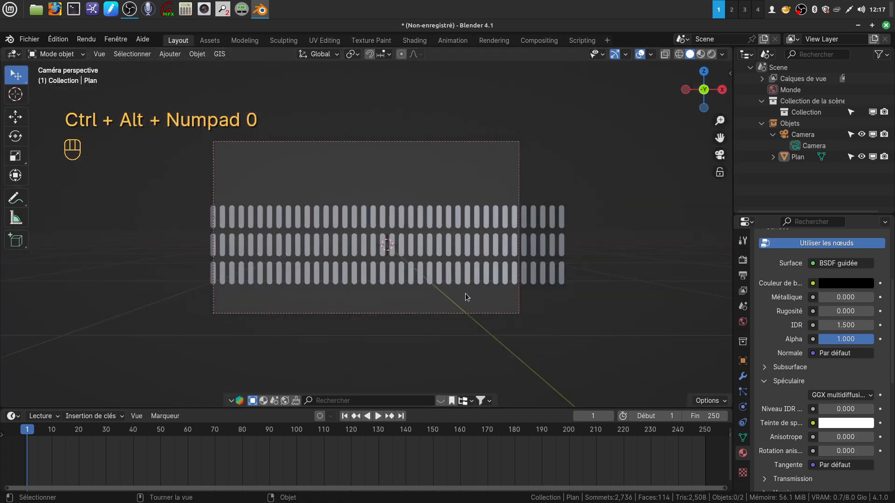
pyautogui.press('q')
pyautogui.click(320, 305)
pyautogui.keyDown('shift'); pyautogui.moveTo(445, 284); pyautogui.dragTo(423, 272, button='middle'); pyautogui.keyUp('shift')
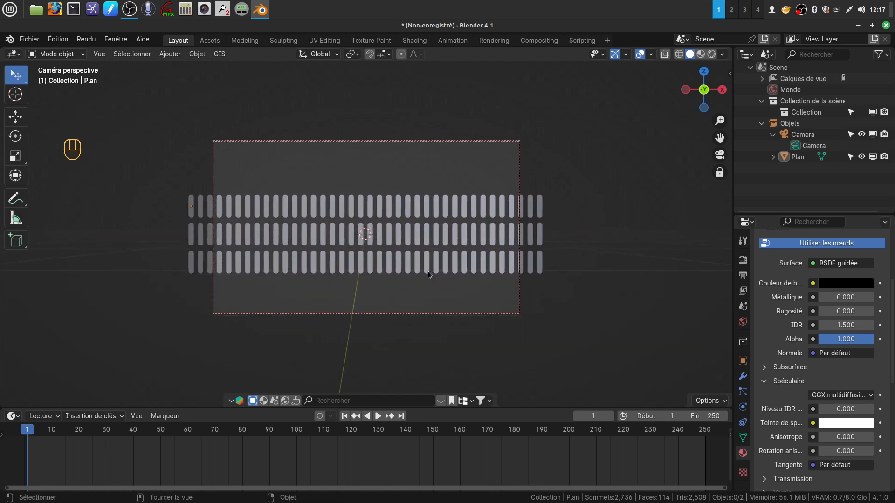
pyautogui.scroll(1, 428, 270)
pyautogui.scroll(-3, 428, 270)
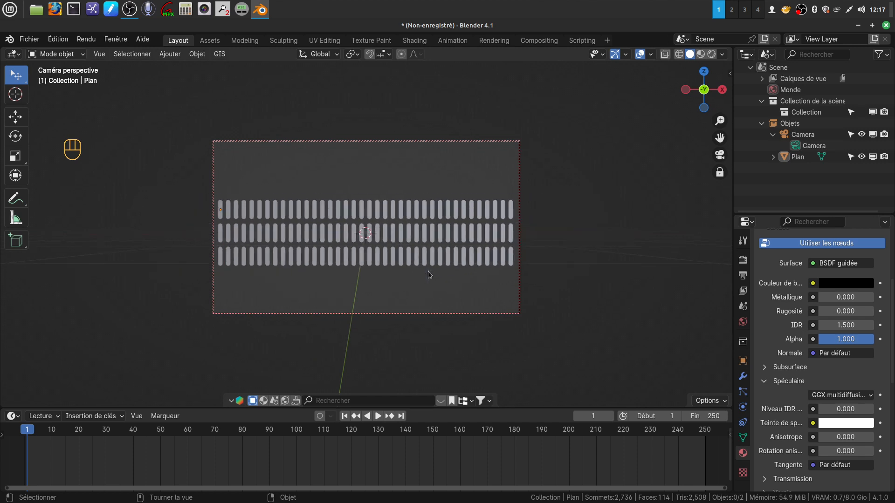
pyautogui.press('q')
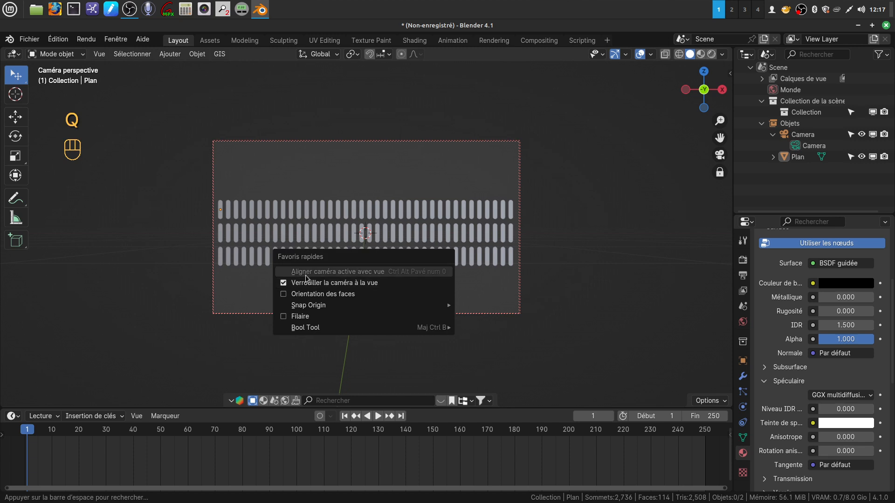
pyautogui.click(281, 283)
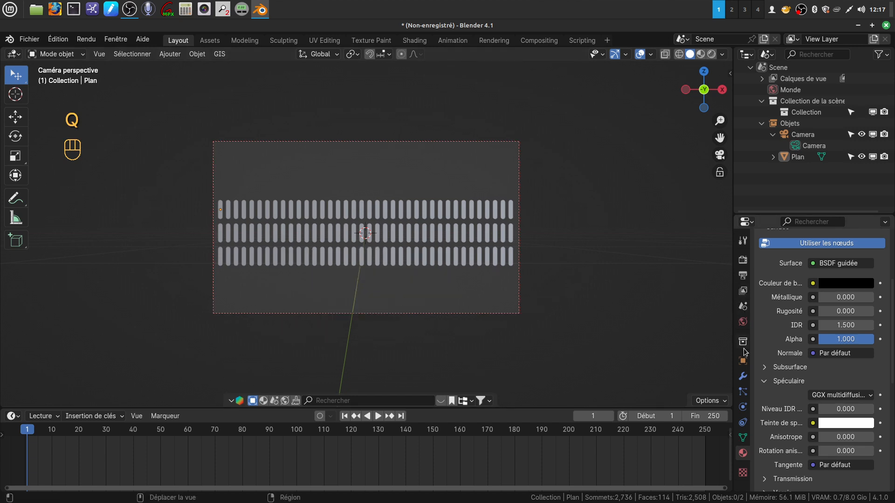
# Widen the render format to an X resolution of 3749 px.
pyautogui.click(743, 261)
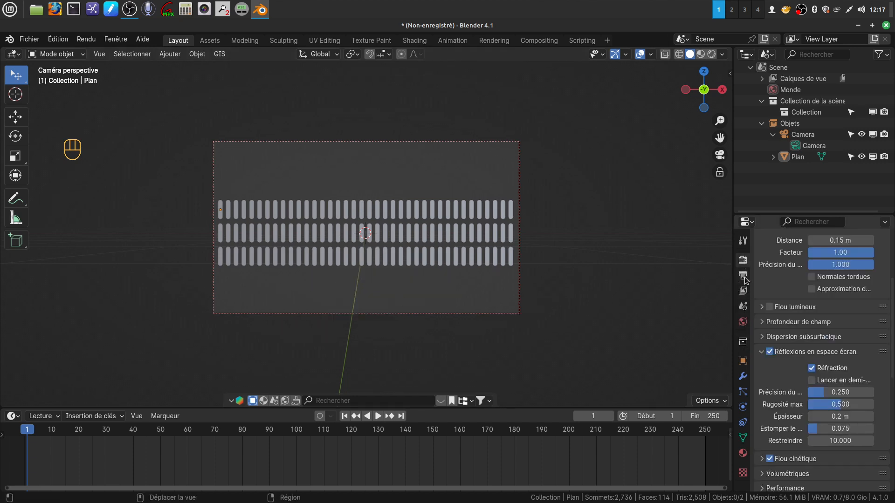
pyautogui.click(743, 275)
pyautogui.moveTo(838, 264); pyautogui.dragTo(882, 263)
pyautogui.rightClick(883, 264)
pyautogui.click(848, 264)
pyautogui.write('2776')
pyautogui.press('Return')
pyautogui.moveTo(848, 264); pyautogui.dragTo(873, 263)
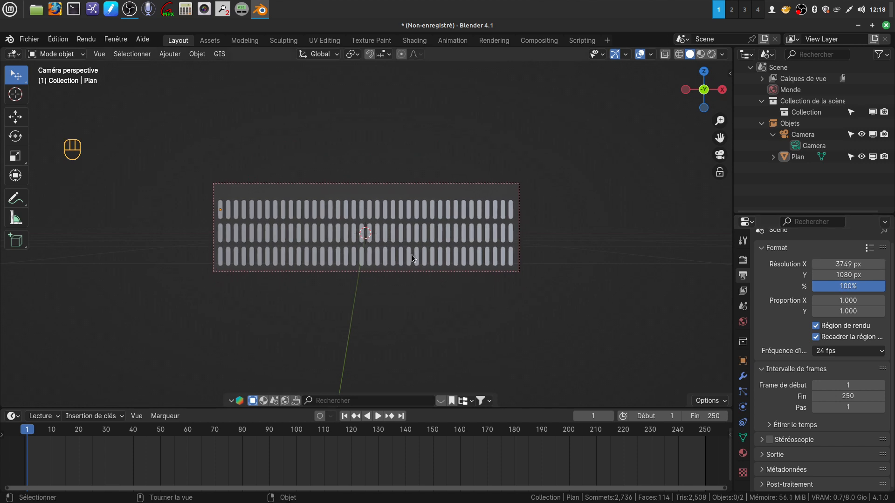
# Centre the grille vertically in the camera frame using the camera-to-view lock, and check it briefly in rendered shading.
pyautogui.press('q')
pyautogui.click(253, 268)
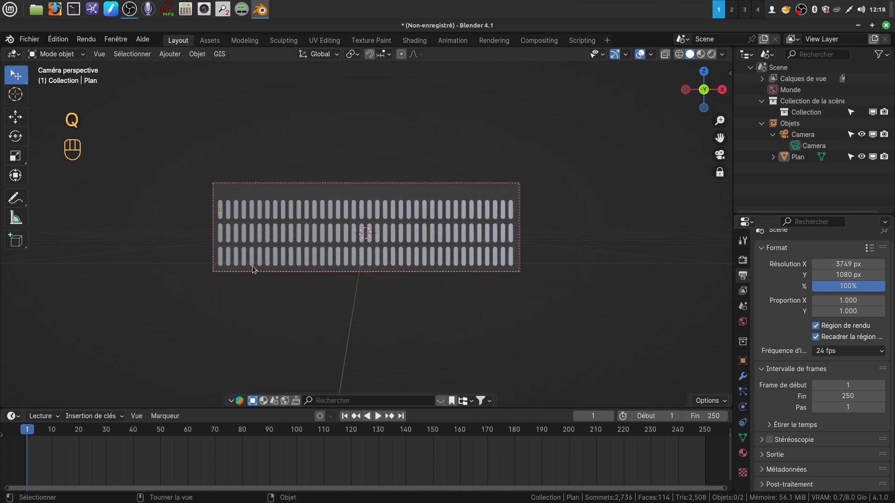
pyautogui.keyDown('shift'); pyautogui.moveTo(358, 231); pyautogui.dragTo(358, 223, button='middle'); pyautogui.keyUp('shift')
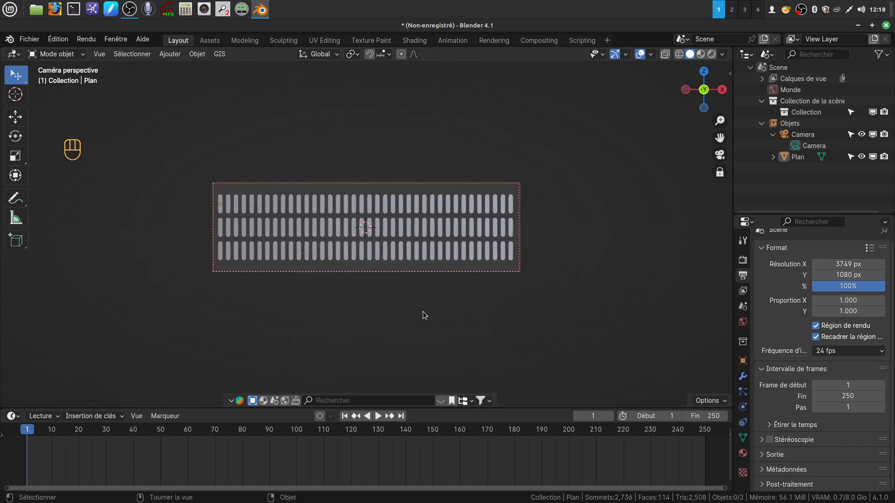
pyautogui.press('q')
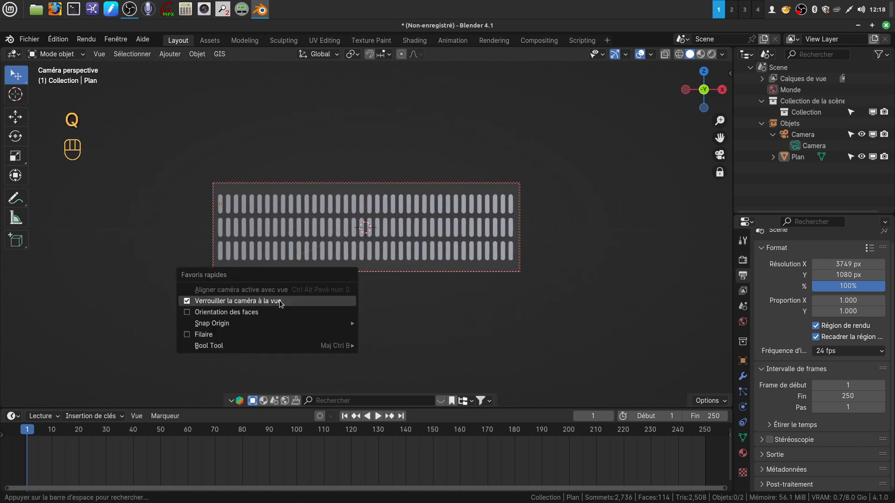
pyautogui.click(187, 302)
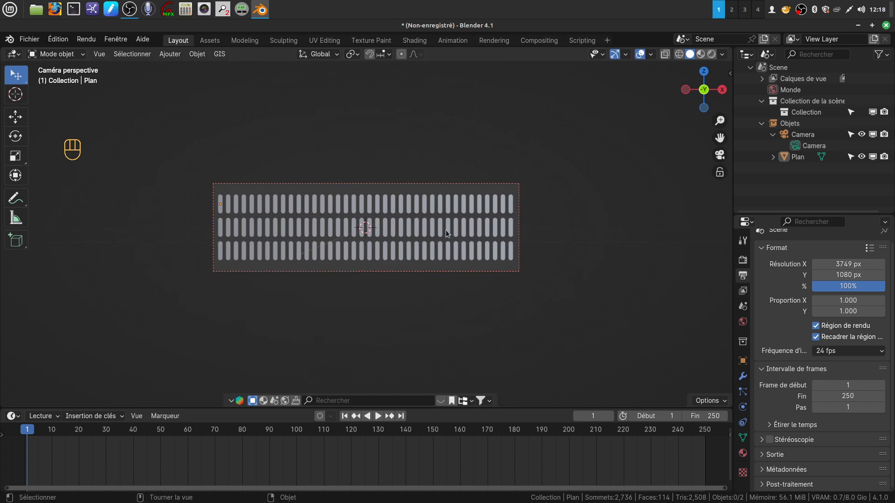
pyautogui.click(711, 55)
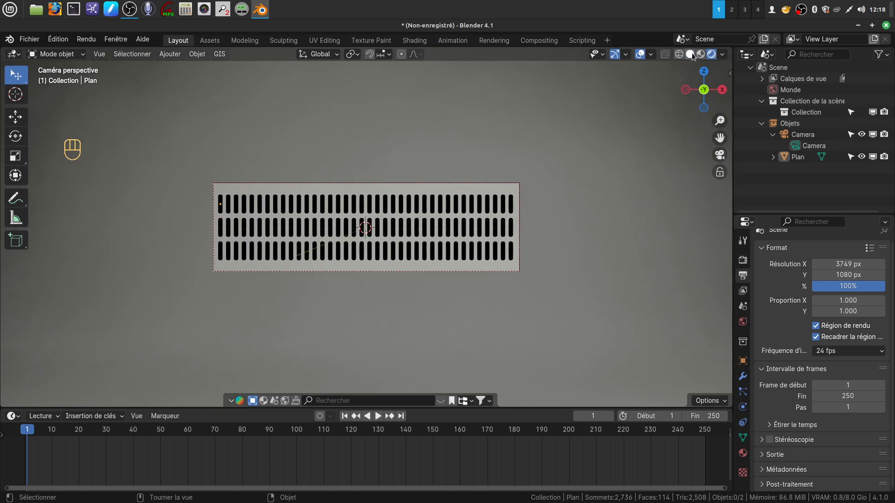
pyautogui.click(690, 54)
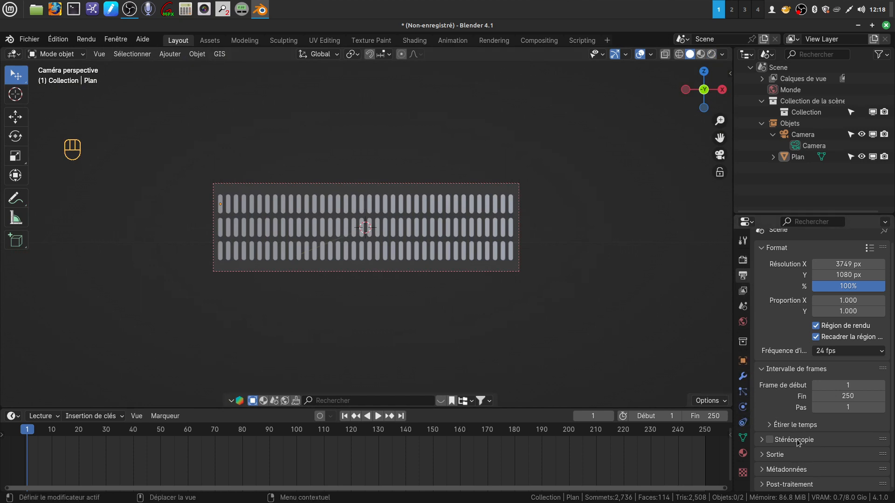
# Enable the transparent film background in the render settings.
pyautogui.scroll(1, 790, 435)
pyautogui.scroll(-1, 789, 432)
pyautogui.click(742, 261)
pyautogui.scroll(-10, 785, 358)
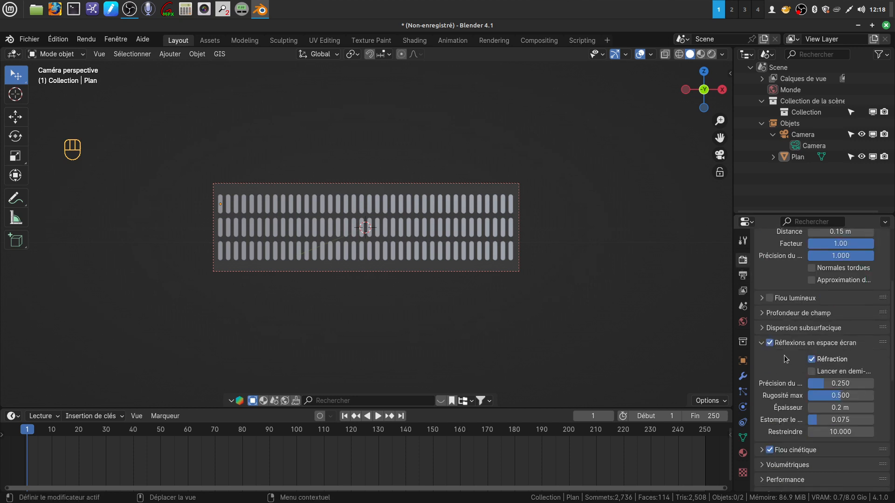
pyautogui.scroll(-4, 785, 357)
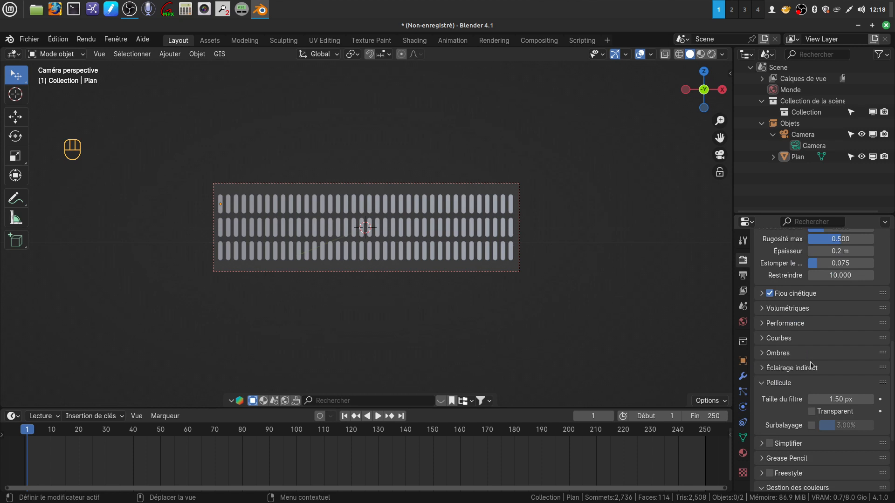
pyautogui.scroll(-4, 763, 387)
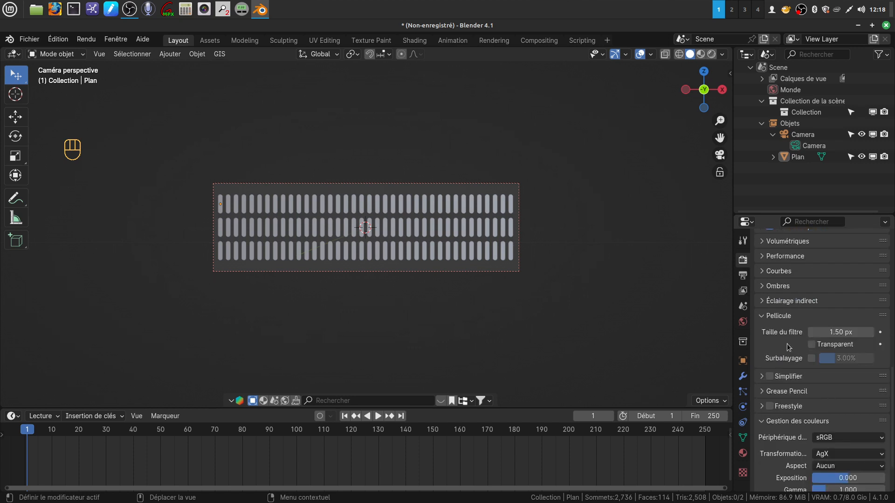
pyautogui.click(763, 316)
pyautogui.click(811, 344)
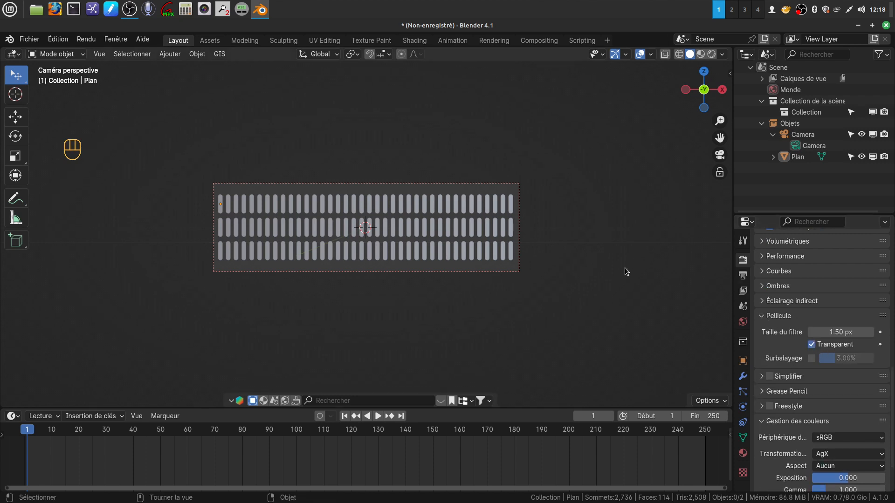
# Render the camera view and open the save dialog for the rendered image in the "les élèves" folder.
pyautogui.press('F12')
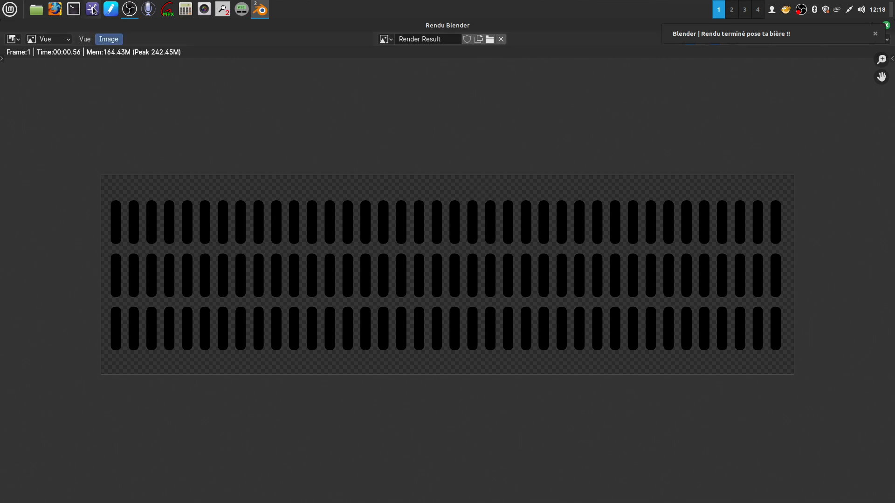
pyautogui.click(105, 39)
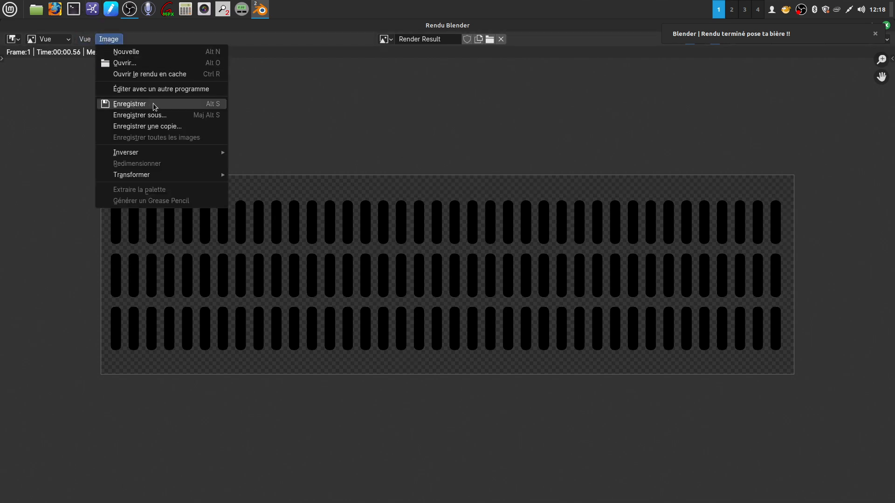
pyautogui.click(147, 115)
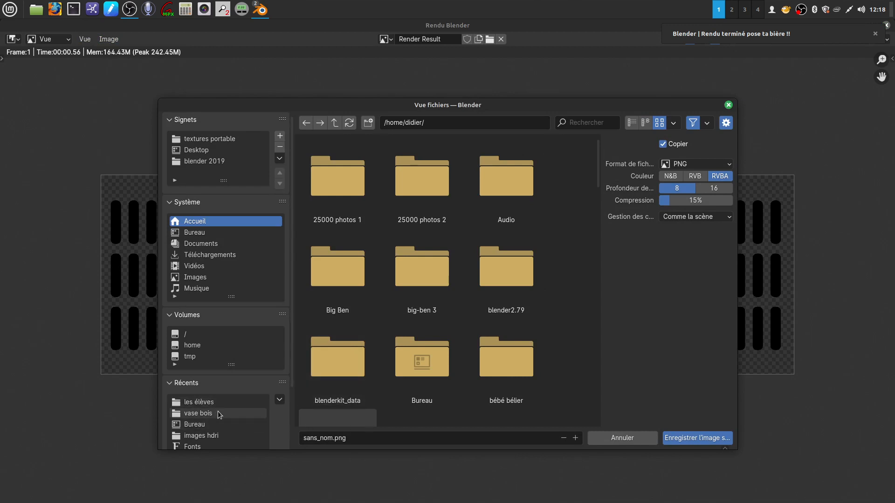
pyautogui.click(235, 402)
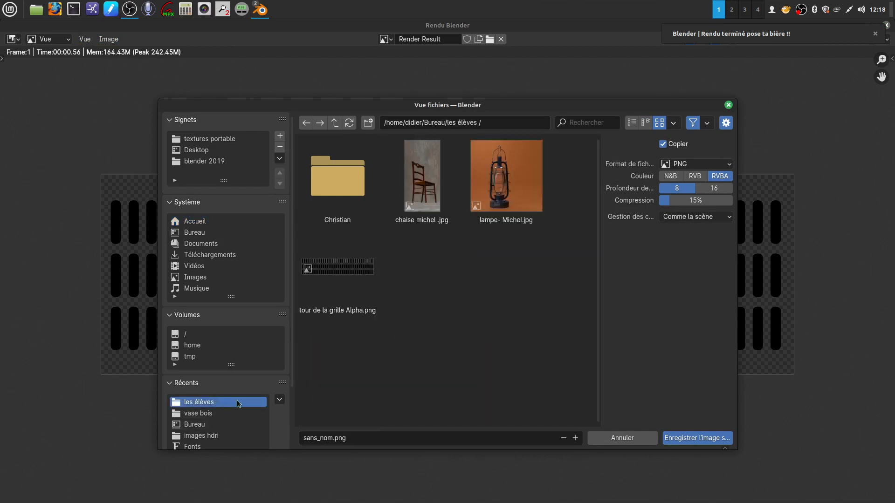
# Name the rendered image "ma grille.png" and save it with the PNG RGBA format.
pyautogui.click(331, 440)
pyautogui.click(331, 439)
pyautogui.press('BackSpace')
pyautogui.press('BackSpace')
pyautogui.press('BackSpace')
pyautogui.press('BackSpace')
pyautogui.press('BackSpace')
pyautogui.press('BackSpace')
pyautogui.press('BackSpace')
pyautogui.press('BackSpace')
pyautogui.write('ma grille')
pyautogui.click(689, 437)
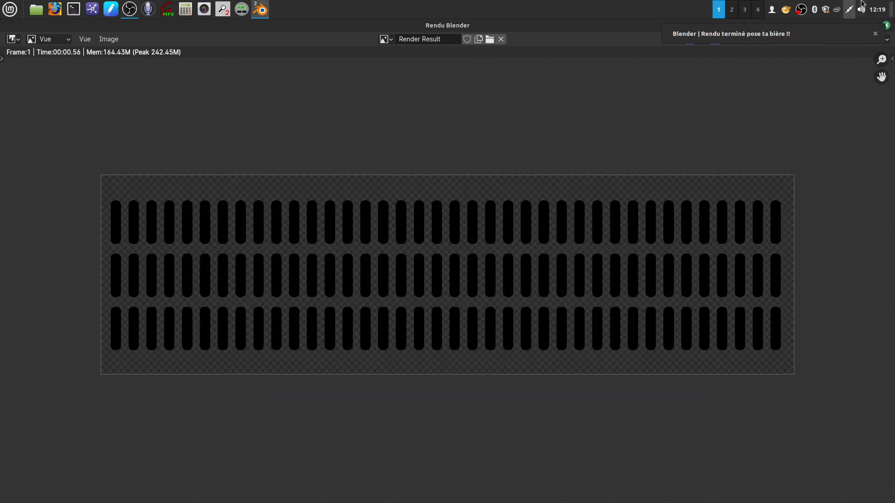
# Close the render window and quit Blender without saving the scene.
pyautogui.click(885, 26)
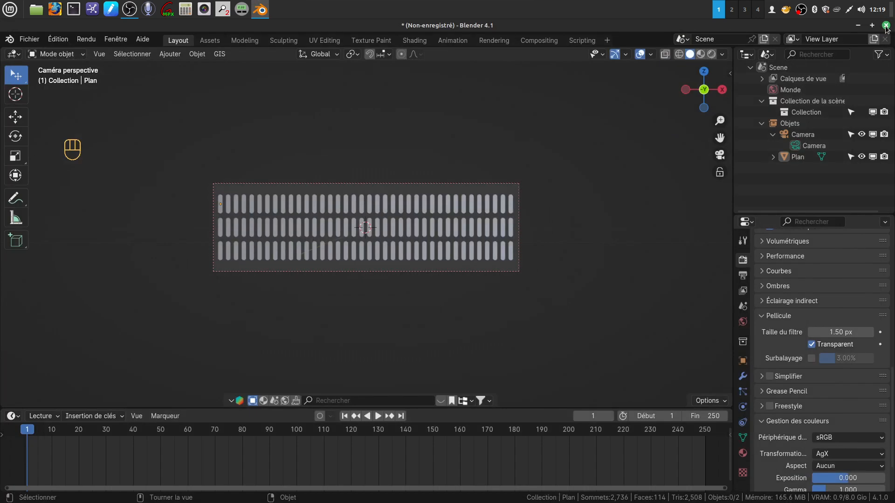
pyautogui.click(886, 25)
pyautogui.click(413, 286)
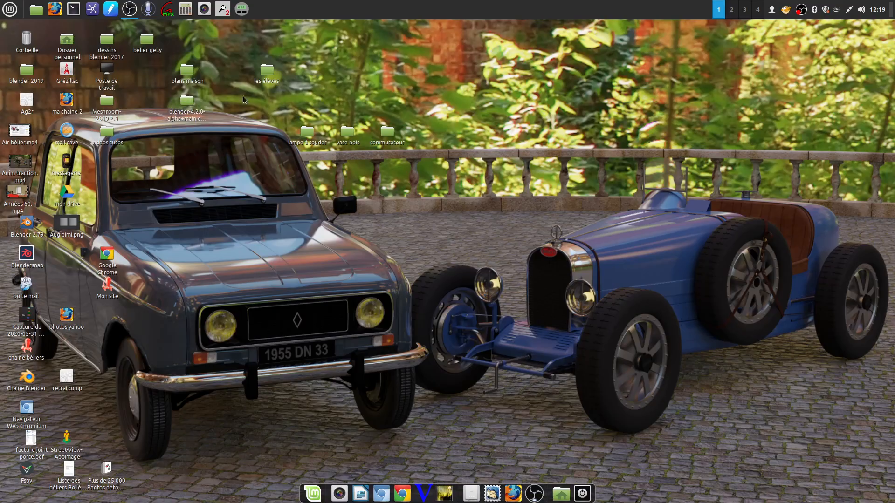
# Open the desktop folder "les élèves" and load "ma grille.png" in GIMP.
pyautogui.doubleClick(268, 84)
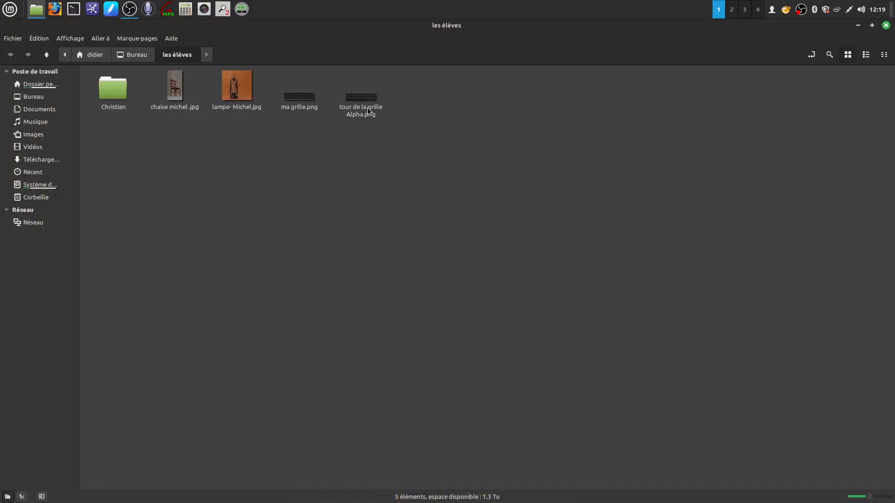
pyautogui.rightClick(301, 97)
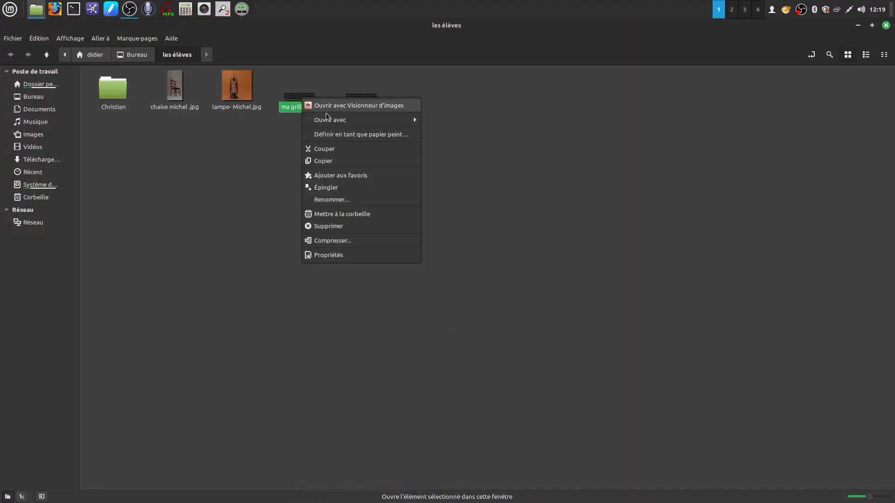
pyautogui.moveTo(409, 119)
pyautogui.click(473, 131)
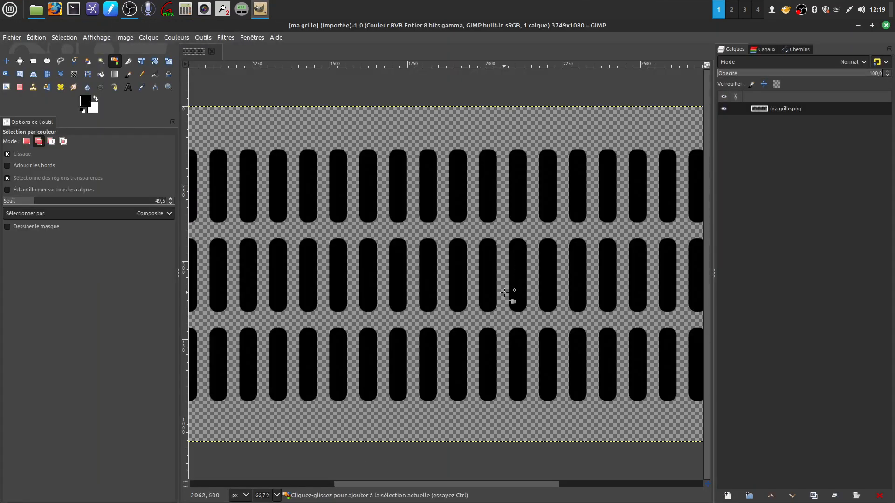
# Add a 3749 × 1080 px layer filled with the white background colour and place it beneath the grille layer.
pyautogui.keyDown('ctrl'); pyautogui.scroll(-2, 504, 293); pyautogui.keyUp('ctrl')
pyautogui.keyDown('ctrl'); pyautogui.scroll(-1, 504, 293); pyautogui.keyUp('ctrl')
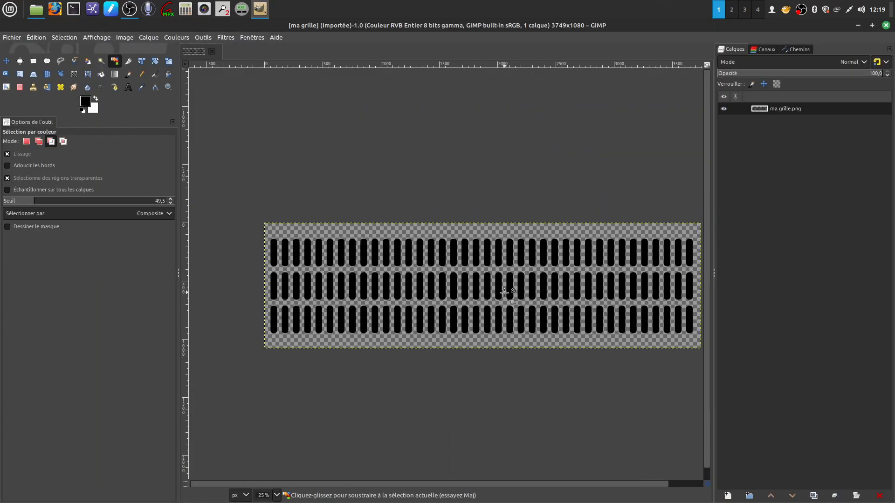
pyautogui.moveTo(521, 485); pyautogui.dragTo(535, 482)
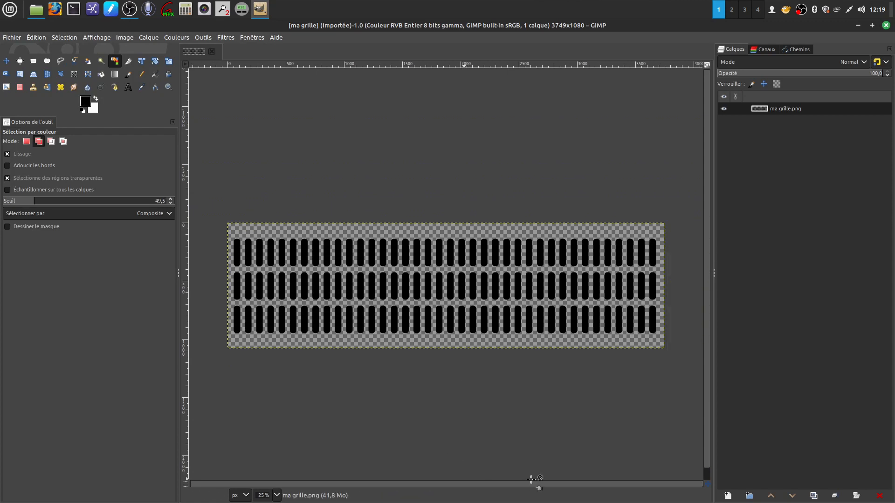
pyautogui.click(728, 496)
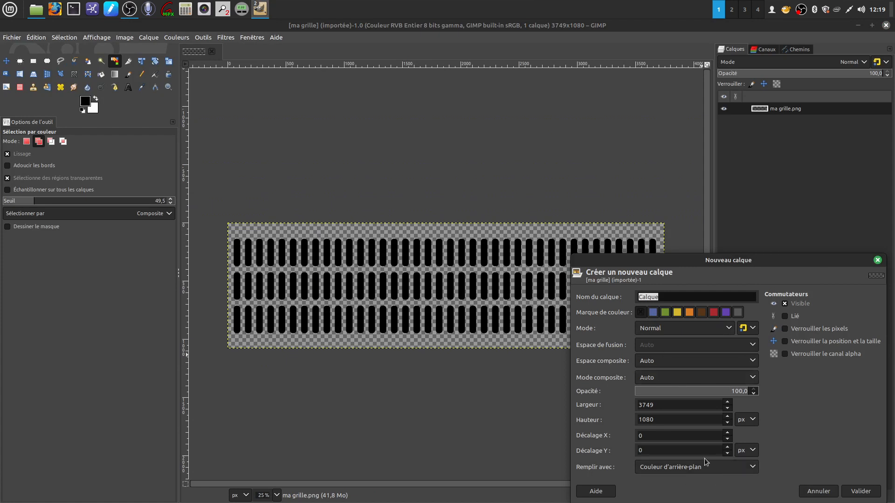
pyautogui.click(854, 490)
pyautogui.moveTo(801, 110); pyautogui.dragTo(801, 127)
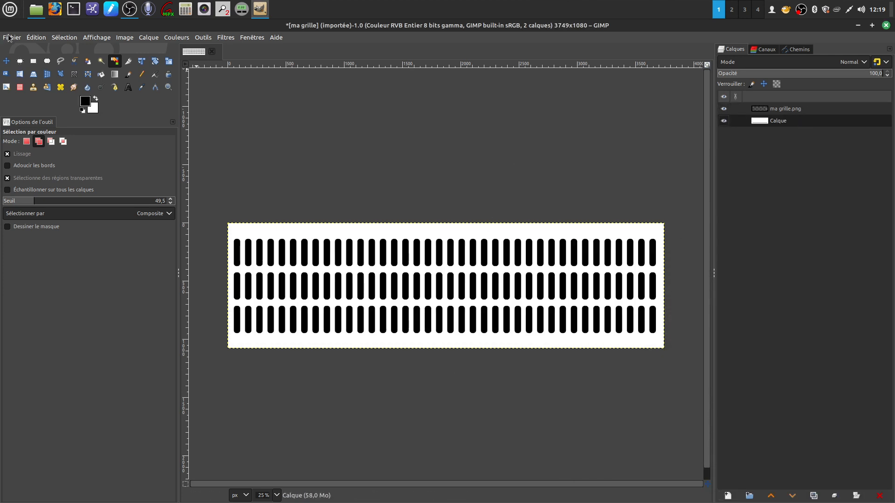
# Export the image as the JPEG file "ma grille.jpg" in the "les élèves" folder.
pyautogui.click(9, 38)
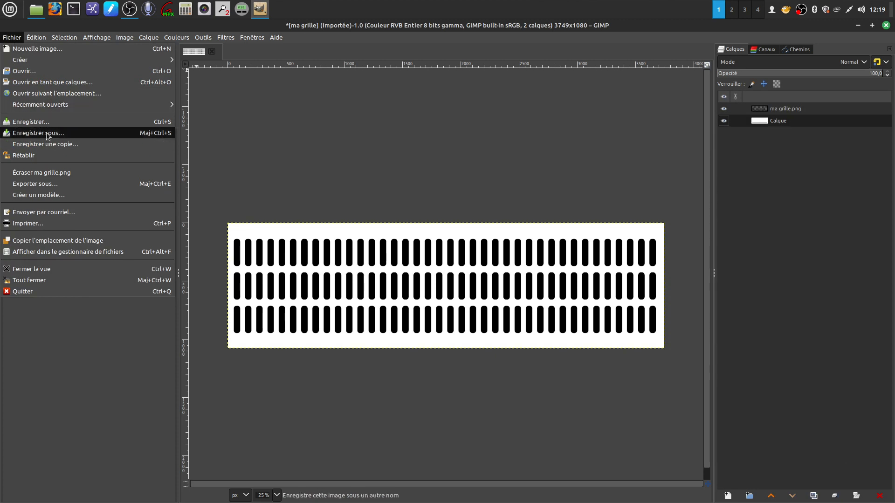
pyautogui.click(56, 184)
pyautogui.click(142, 56)
pyautogui.press('BackSpace')
pyautogui.press('BackSpace')
pyautogui.press('BackSpace')
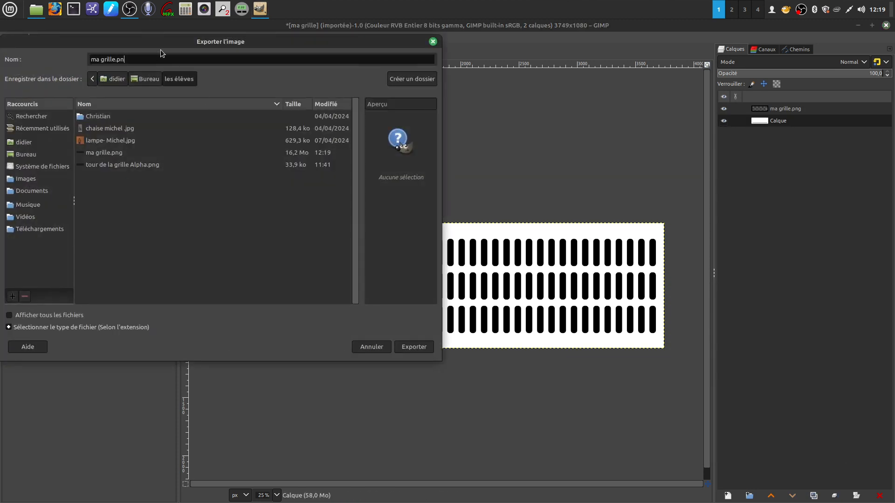
pyautogui.write('jpg')
pyautogui.click(412, 350)
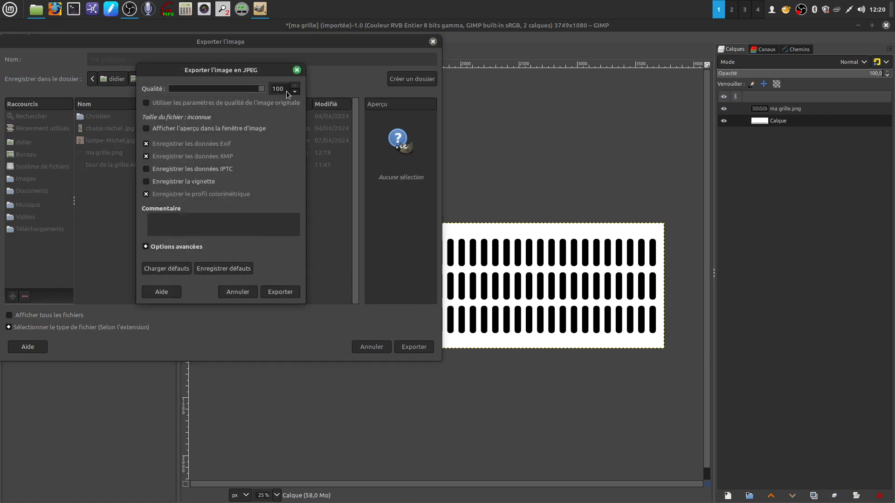
pyautogui.click(280, 292)
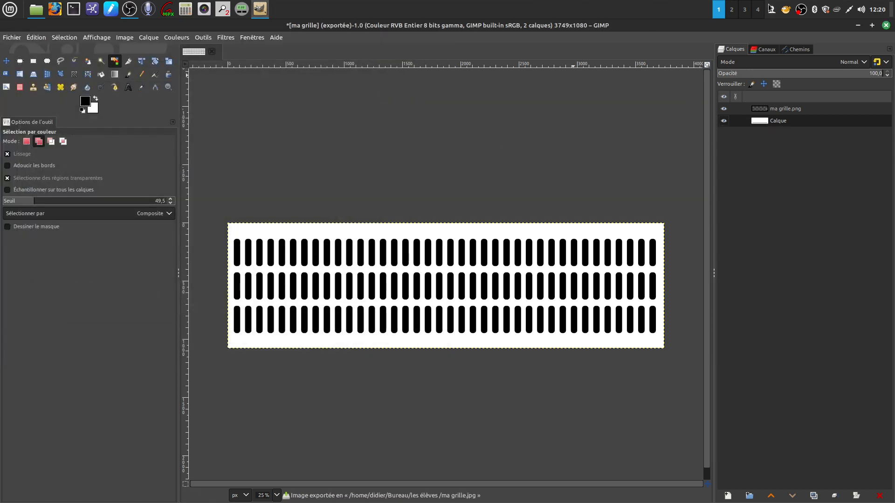
# Quit GIMP and discard the unsaved layer changes.
pyautogui.click(884, 25)
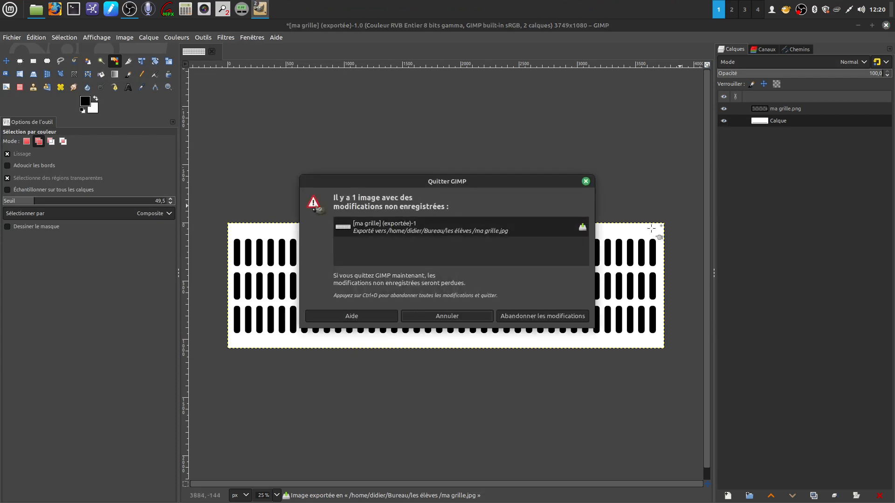
pyautogui.click(533, 315)
pyautogui.click(392, 258)
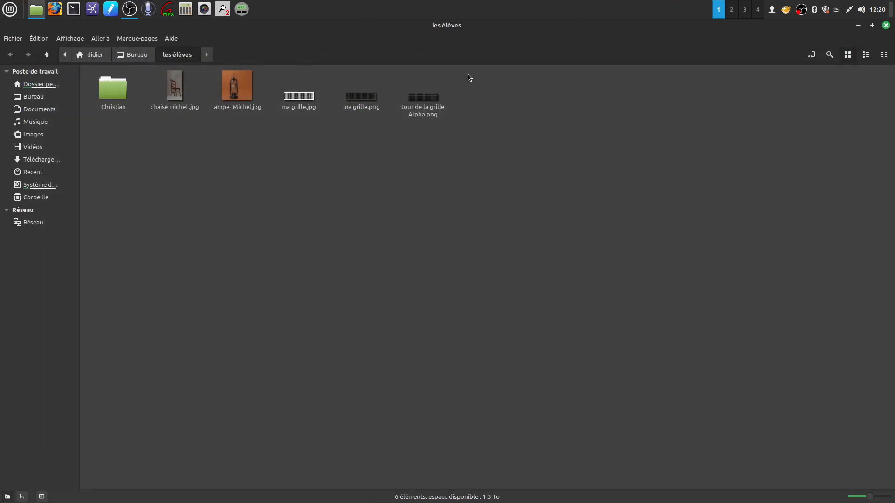
# Close the folder window, launch Blender from the desktop and dismiss its splash screen.
pyautogui.click(884, 26)
pyautogui.click(27, 254)
pyautogui.doubleClick(27, 254)
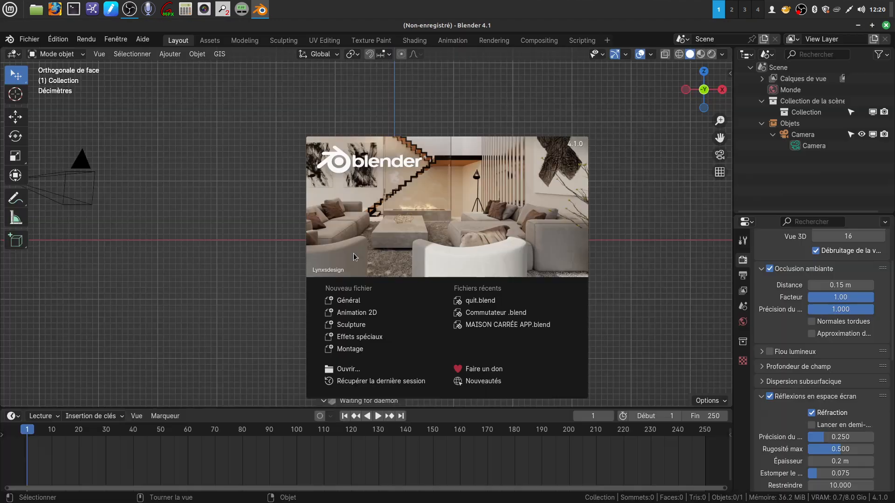
pyautogui.click(260, 275)
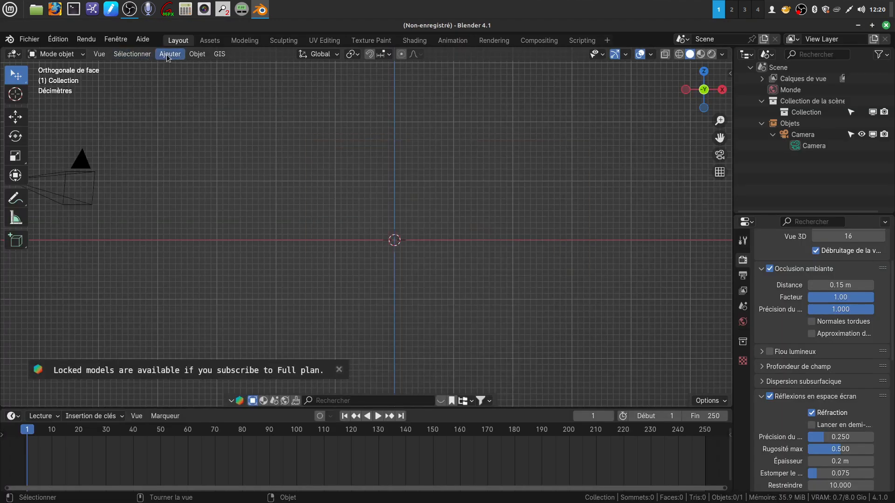
# Add a cube mesh and stretch it along the X axis in edit mode into a long box.
pyautogui.click(168, 55)
pyautogui.moveTo(187, 68)
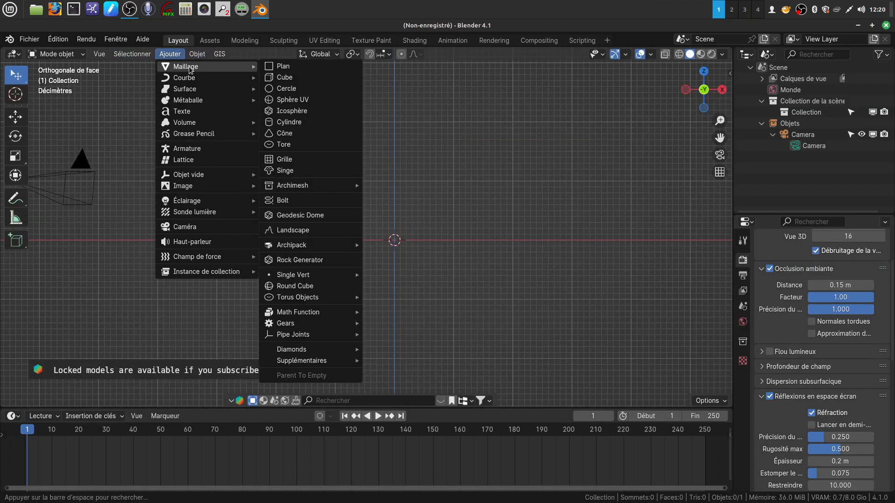
pyautogui.click(297, 77)
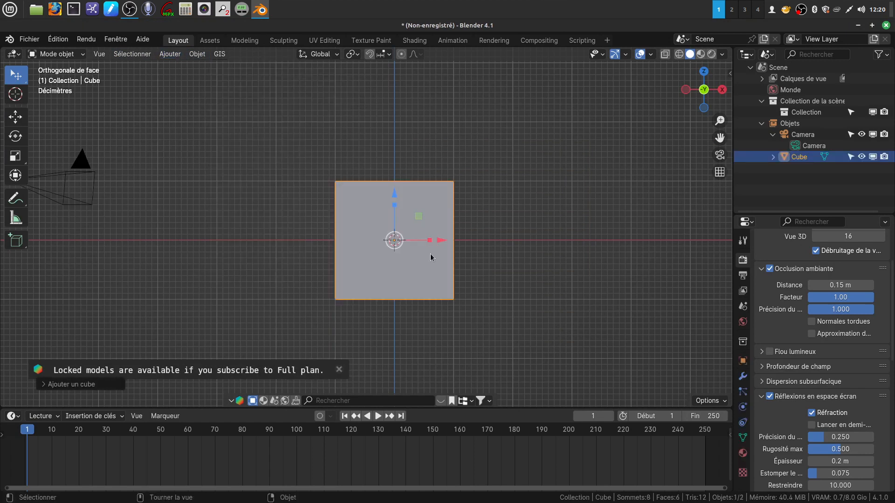
pyautogui.press('Tab')
pyautogui.moveTo(429, 240); pyautogui.dragTo(530, 242)
pyautogui.scroll(-3, 475, 255)
pyautogui.moveTo(463, 252); pyautogui.dragTo(505, 310, button='middle')
pyautogui.scroll(2, 440, 306)
pyautogui.keyDown('shift'); pyautogui.moveTo(439, 305); pyautogui.dragTo(403, 297, button='middle'); pyautogui.keyUp('shift')
# Add two crosswise loop cuts around the box and scale them closer together along X.
pyautogui.hotkey('ctrl', 'r')
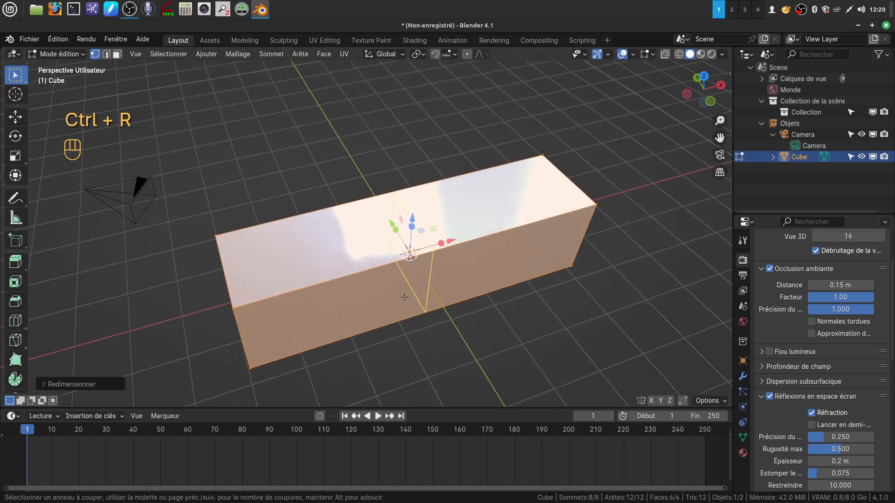
pyautogui.scroll(1, 404, 297)
pyautogui.click(404, 296)
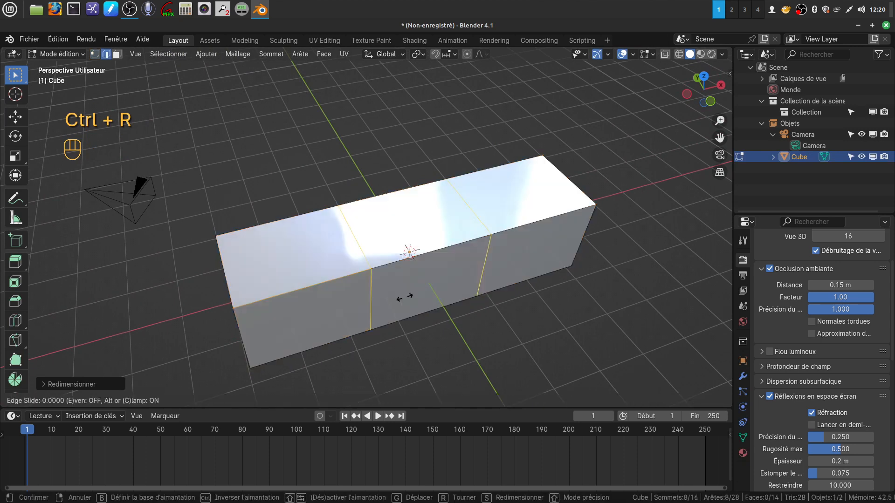
pyautogui.moveTo(408, 294); pyautogui.dragTo(434, 287, button='middle')
pyautogui.moveTo(446, 243); pyautogui.dragTo(434, 247)
pyautogui.moveTo(478, 236); pyautogui.dragTo(409, 207, button='middle')
# Add two lengthwise loop cuts on the box, one slid close to the back edge and the other just ahead of it.
pyautogui.hotkey('ctrl', 'r')
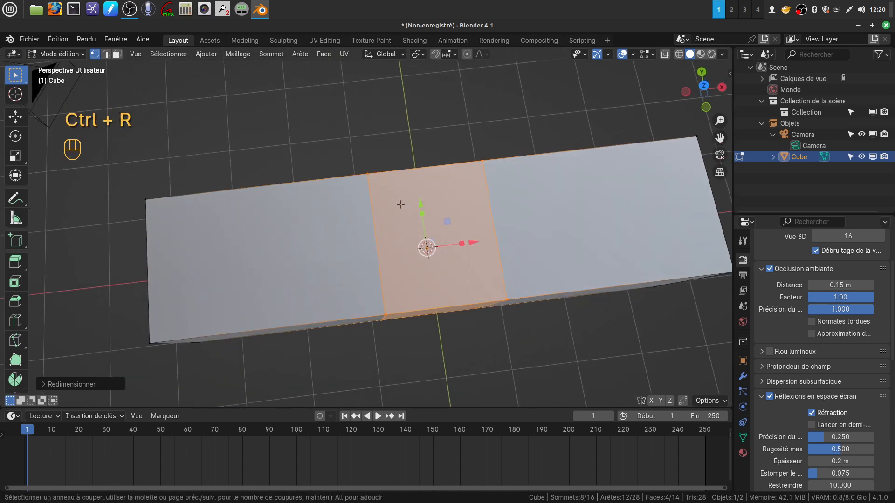
pyautogui.click(373, 200)
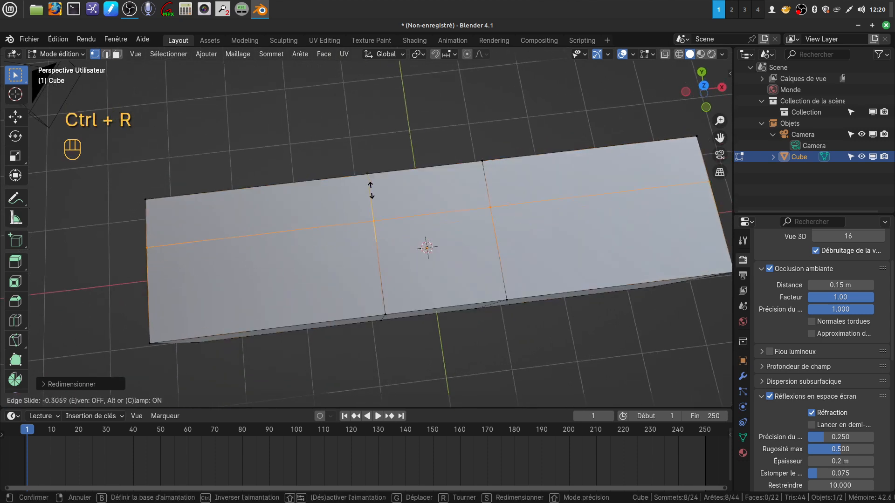
pyautogui.click(372, 166)
pyautogui.hotkey('ctrl', 'r')
pyautogui.click(394, 275)
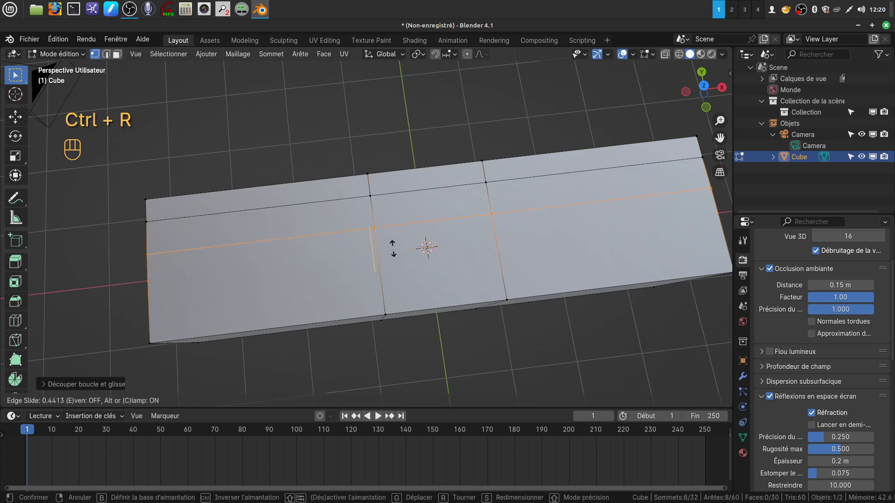
pyautogui.click(393, 246)
# Select the central top face between the loop cuts and inset it by about 0.015 m.
pyautogui.scroll(2, 494, 273)
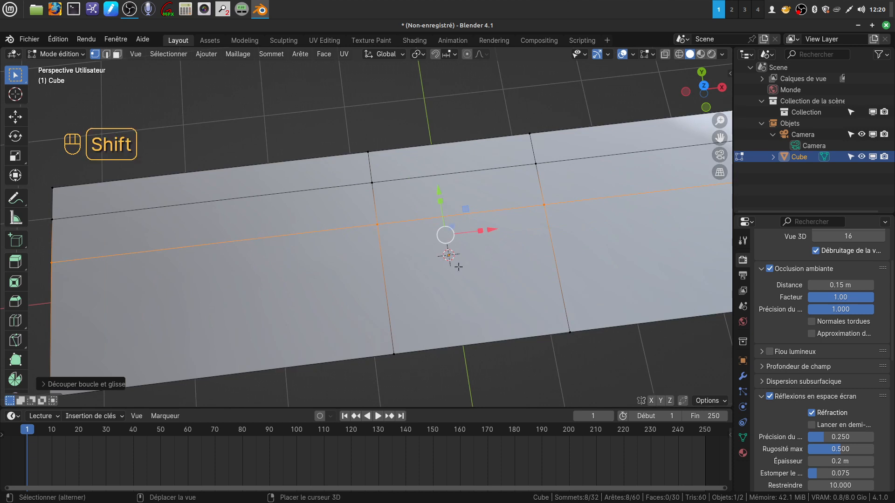
pyautogui.keyDown('shift'); pyautogui.moveTo(458, 266); pyautogui.dragTo(421, 302, button='middle'); pyautogui.keyUp('shift')
pyautogui.click(117, 54)
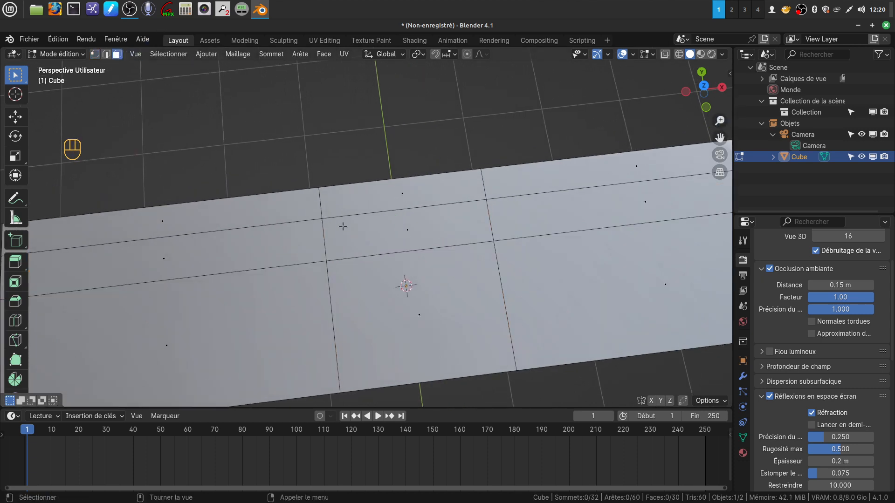
pyautogui.click(370, 235)
pyautogui.moveTo(370, 235); pyautogui.dragTo(448, 273, button='middle')
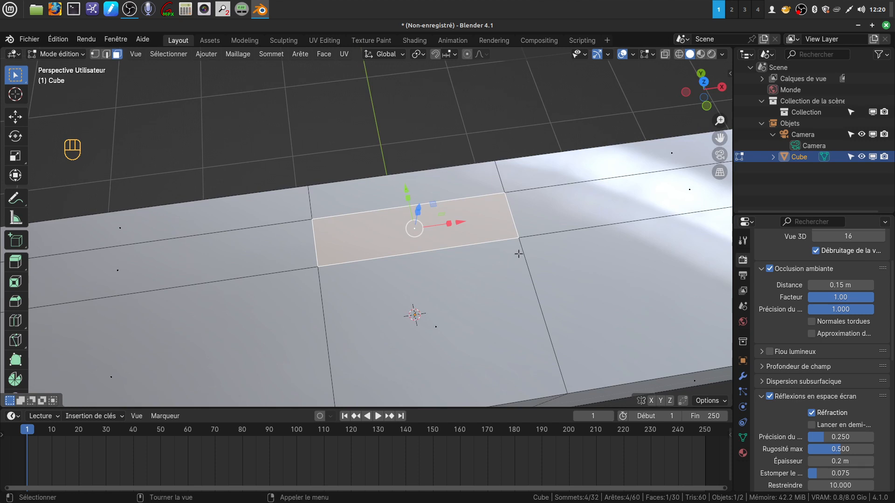
pyautogui.press('i')
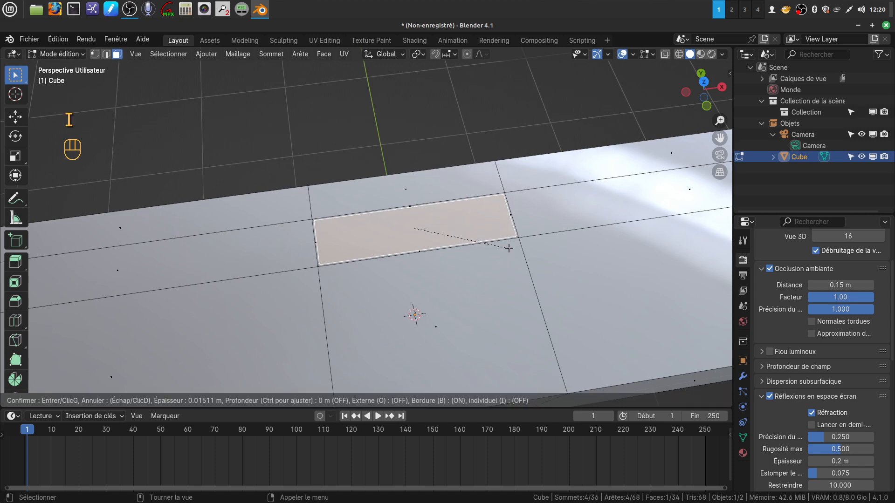
pyautogui.click(507, 249)
# Select the narrow ring of faces around the inset top face and extrude it slightly upward to form a raised frame.
pyautogui.scroll(2, 515, 241)
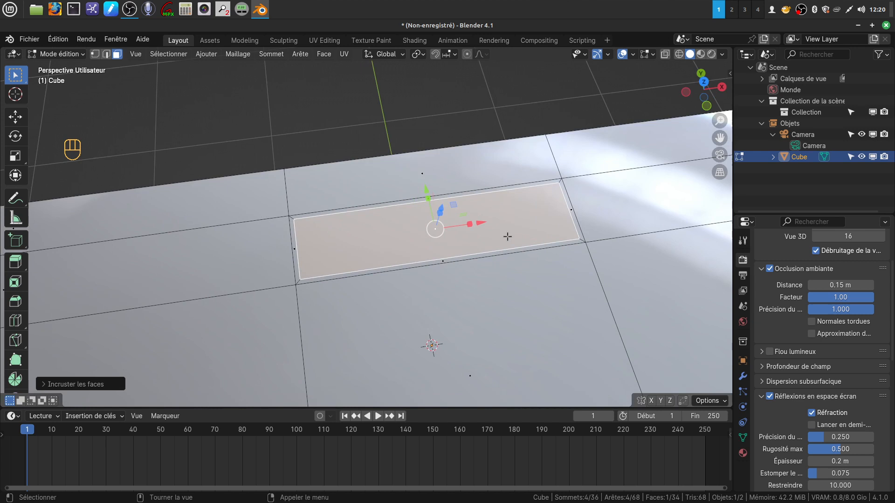
pyautogui.press('alt')
pyautogui.keyDown('alt'); pyautogui.click(298, 281); pyautogui.keyUp('alt')
pyautogui.moveTo(407, 245); pyautogui.dragTo(442, 220, button='middle')
pyautogui.press('e')
pyautogui.rightClick(452, 199)
pyautogui.press('e')
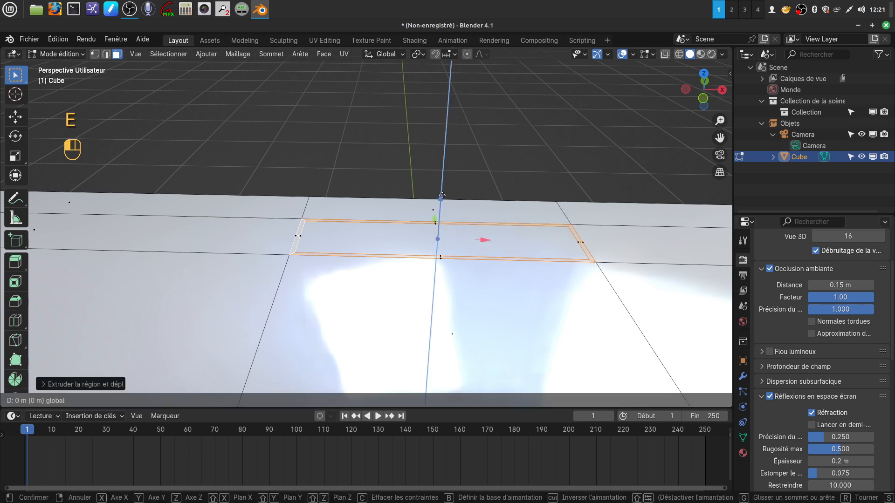
pyautogui.moveTo(441, 194); pyautogui.dragTo(442, 193)
pyautogui.scroll(3, 459, 264)
pyautogui.moveTo(459, 264); pyautogui.dragTo(414, 244, button='middle')
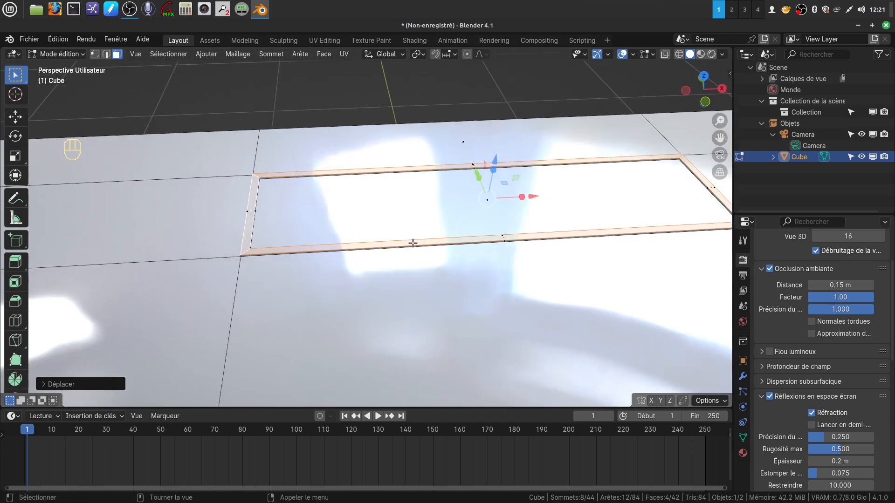
# Switch to edge selection and deselect the diagonal edges at the corners of the raised frame.
pyautogui.click(107, 55)
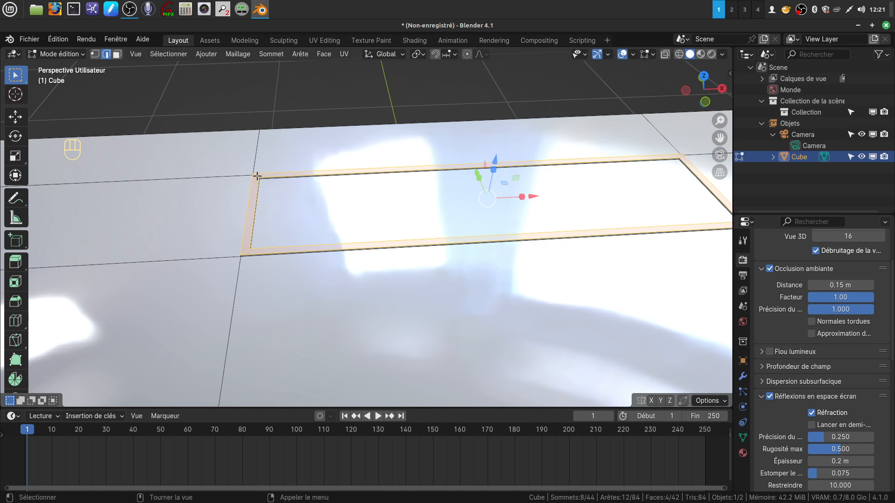
pyautogui.moveTo(350, 190); pyautogui.dragTo(351, 229, button='middle')
pyautogui.scroll(2, 351, 229)
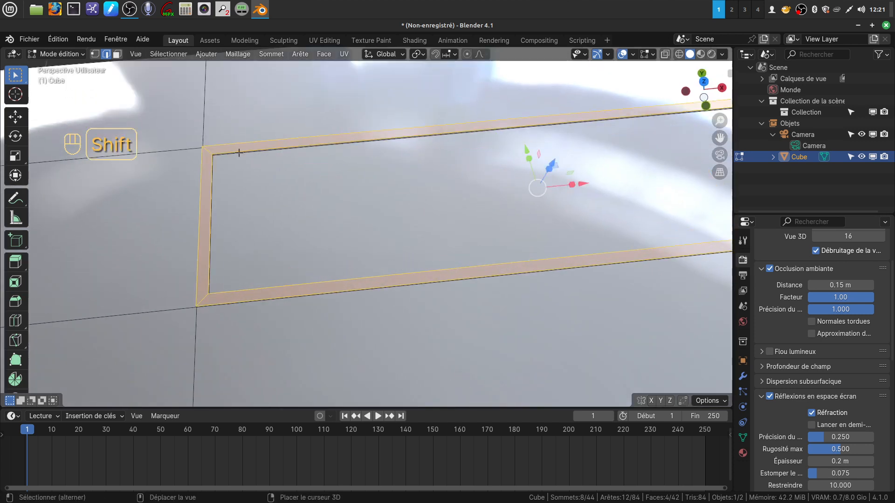
pyautogui.keyDown('shift'); pyautogui.click(206, 150); pyautogui.keyUp('shift')
pyautogui.keyDown('shift'); pyautogui.click(205, 297); pyautogui.keyUp('shift')
pyautogui.moveTo(455, 250); pyautogui.dragTo(293, 229, button='middle')
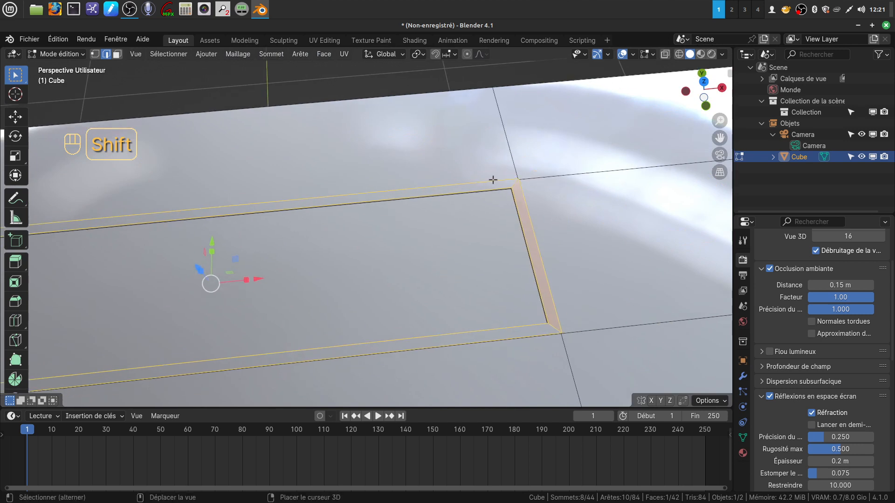
pyautogui.keyDown('shift'); pyautogui.click(515, 184); pyautogui.keyUp('shift')
pyautogui.moveTo(549, 323); pyautogui.dragTo(380, 207, button='middle')
# Bevel the frame's selected edges by about 0.0035 m with 3 segments and return to object mode.
pyautogui.scroll(2, 461, 245)
pyautogui.press('ctrl')
pyautogui.hotkey('ctrl', 'b')
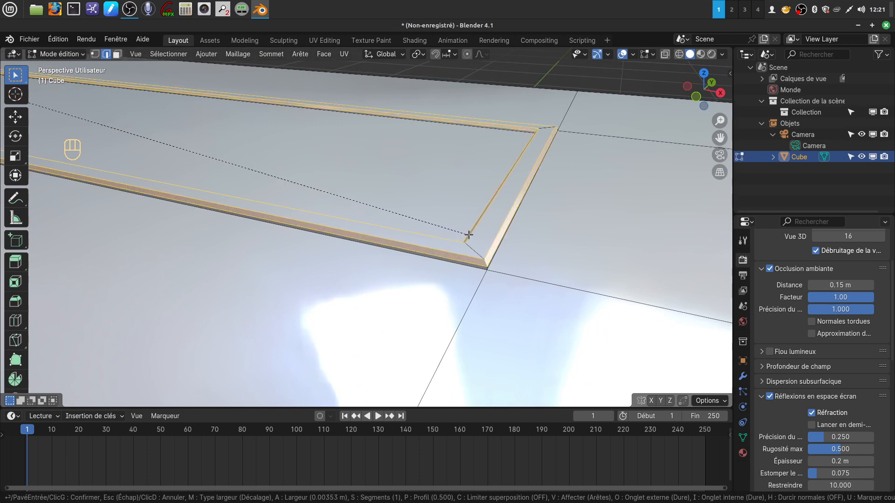
pyautogui.scroll(1, 469, 235)
pyautogui.scroll(1, 469, 235)
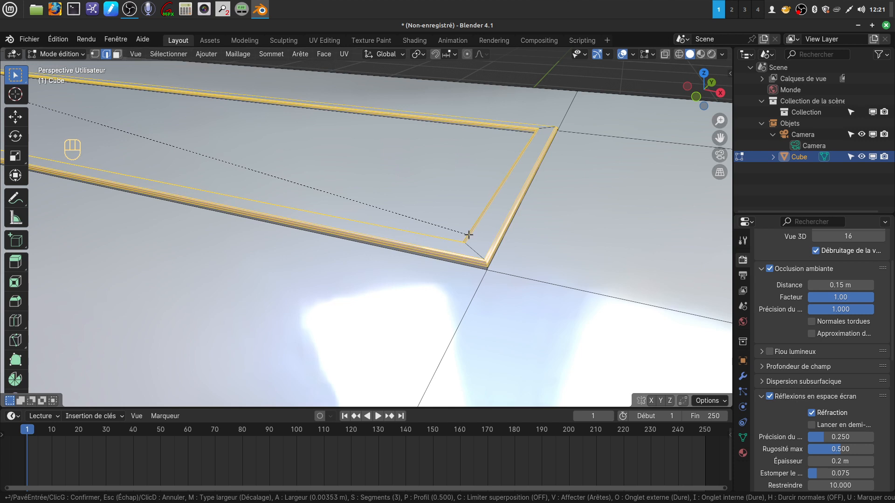
pyautogui.click(468, 234)
pyautogui.moveTo(469, 236); pyautogui.dragTo(403, 283, button='middle')
pyautogui.scroll(-3, 403, 283)
pyautogui.keyDown('shift'); pyautogui.moveTo(341, 255); pyautogui.dragTo(518, 335, button='middle'); pyautogui.keyUp('shift')
pyautogui.press('Tab')
pyautogui.scroll(-2, 446, 289)
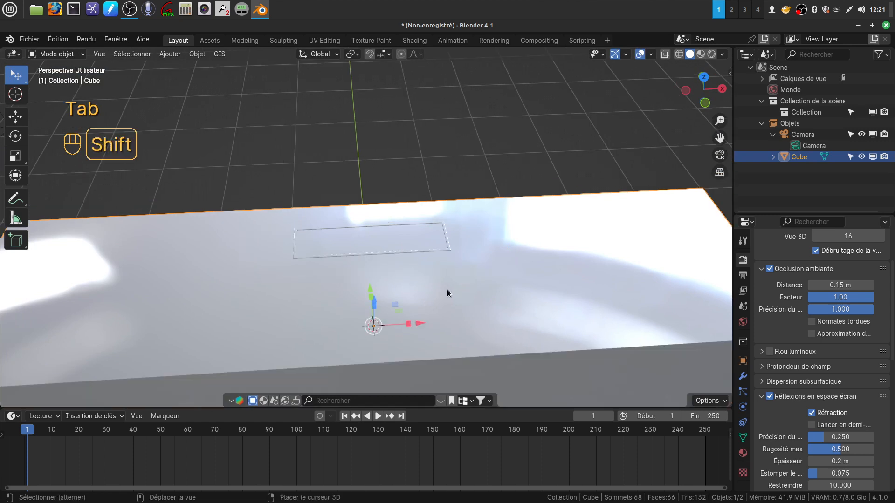
pyautogui.keyDown('shift'); pyautogui.moveTo(447, 289); pyautogui.dragTo(375, 244, button='middle'); pyautogui.keyUp('shift')
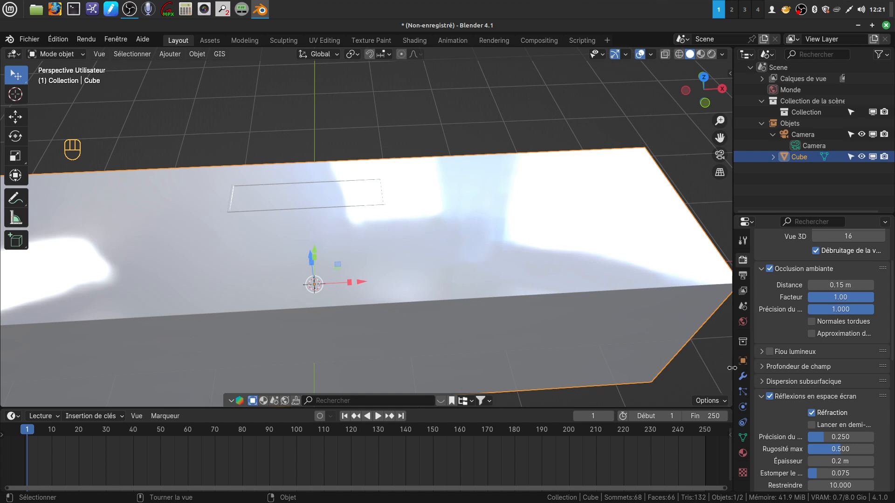
pyautogui.moveTo(432, 274); pyautogui.dragTo(478, 254, button='middle')
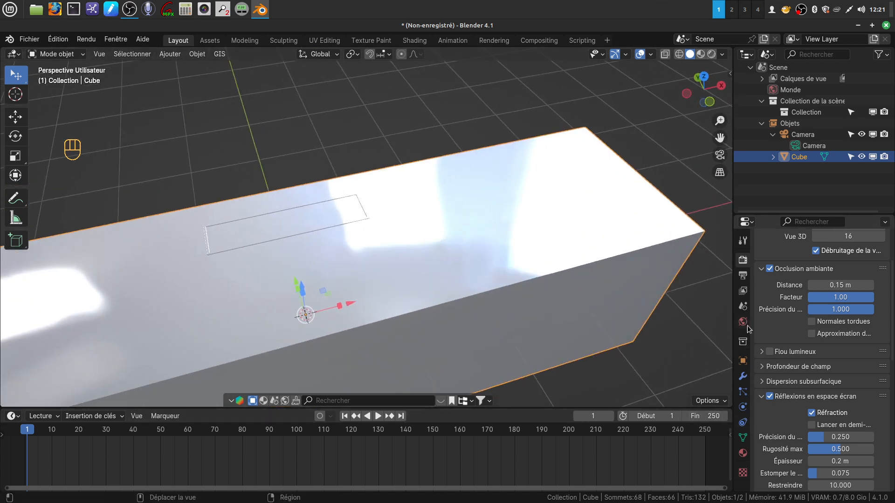
# Create a new material for the box and darken its base colour to near black.
pyautogui.click(743, 453)
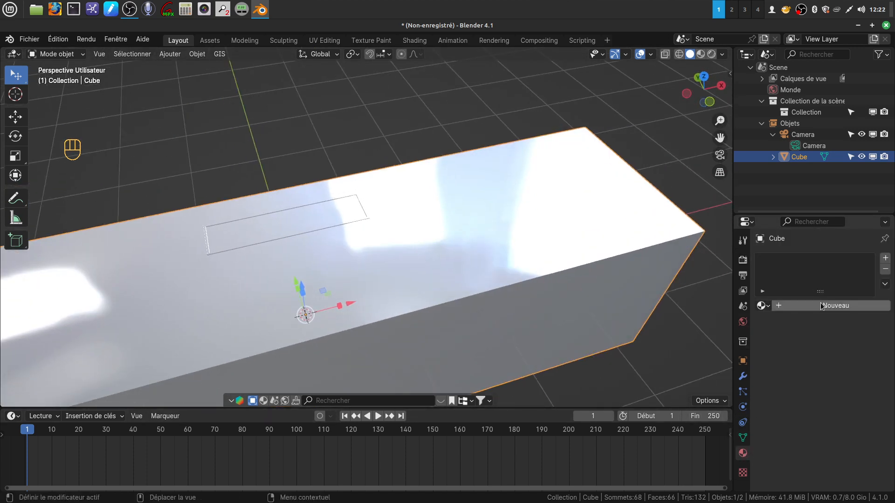
pyautogui.click(820, 305)
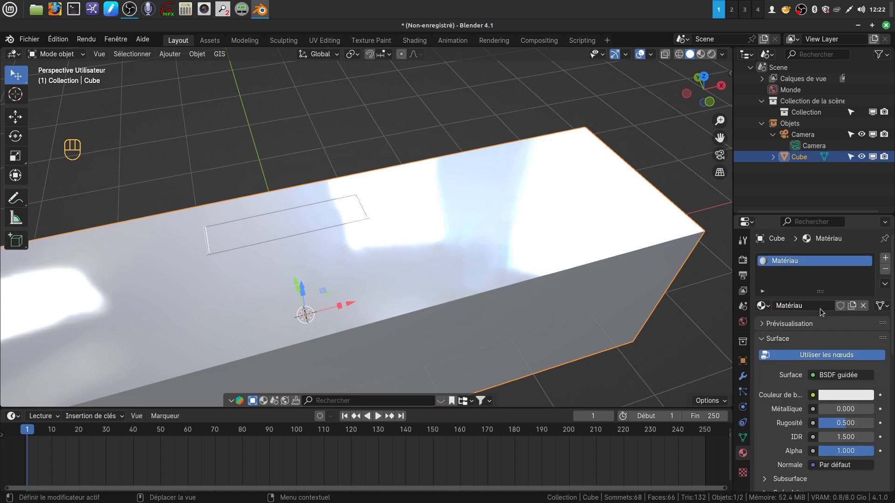
pyautogui.click(846, 396)
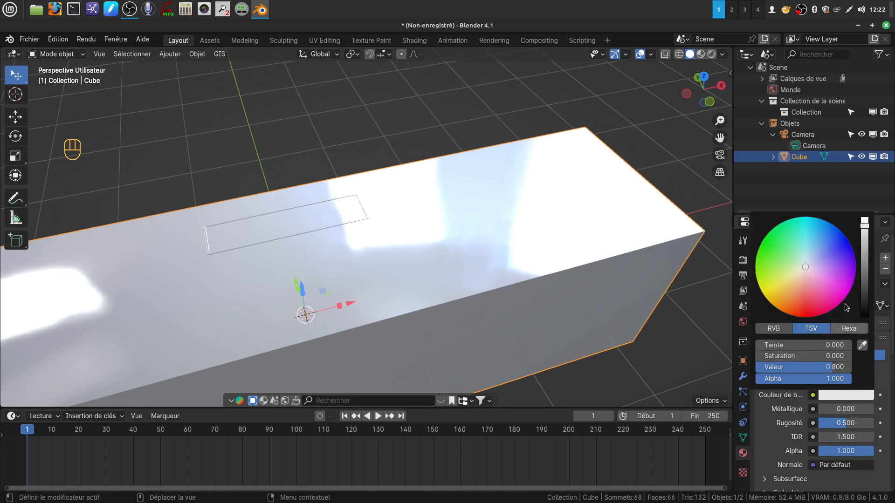
pyautogui.moveTo(865, 232); pyautogui.dragTo(864, 305)
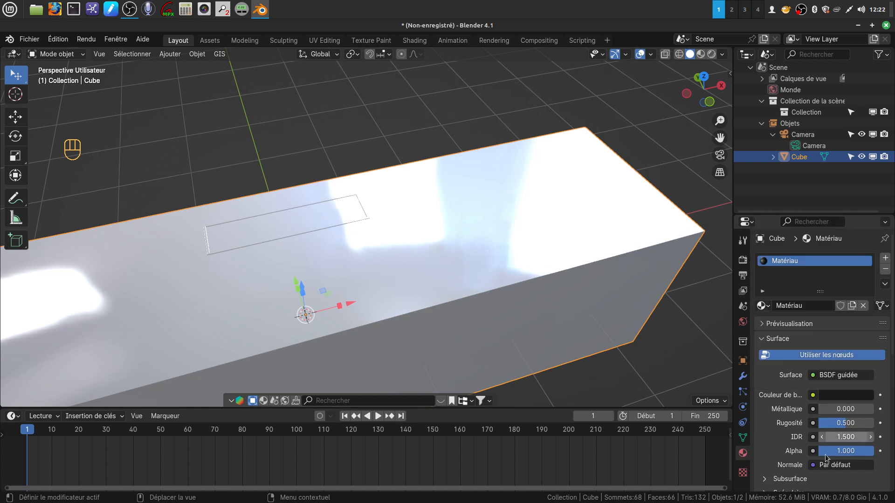
# Set the material's specular IOR level to 0.142 and its roughness to 0.183.
pyautogui.scroll(-3, 799, 460)
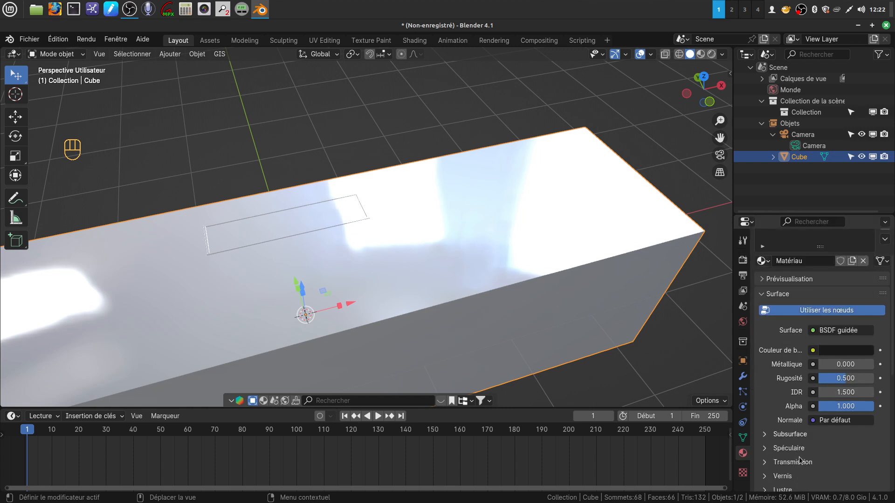
pyautogui.click(764, 449)
pyautogui.scroll(-4, 820, 420)
pyautogui.moveTo(845, 386); pyautogui.dragTo(825, 386)
pyautogui.moveTo(851, 296); pyautogui.dragTo(834, 296)
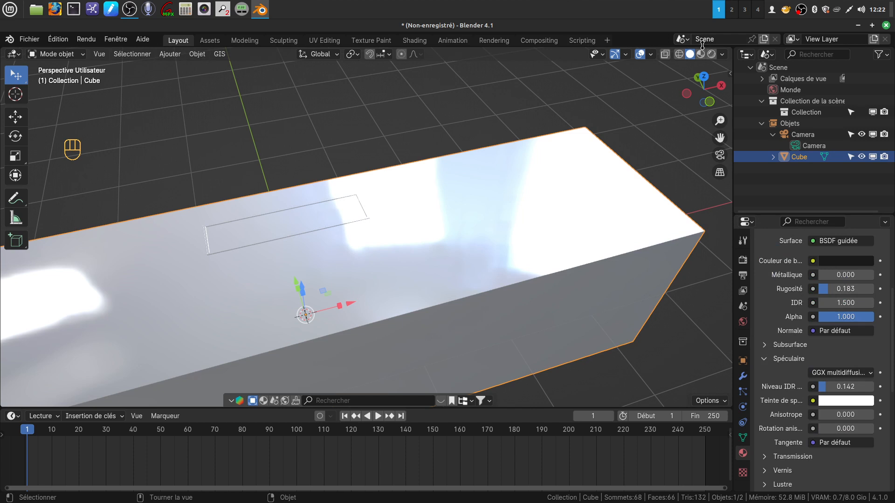
# Show the viewport in rendered shading and set the material's roughness to 0.333.
pyautogui.click(711, 54)
pyautogui.moveTo(486, 254)
pyautogui.mouseDown(button='middle')
pyautogui.moveTo(475, 222)
pyautogui.moveTo(519, 261)
pyautogui.moveTo(485, 255)
pyautogui.mouseUp(button='middle')
pyautogui.keyDown('shift'); pyautogui.moveTo(393, 229); pyautogui.dragTo(437, 233, button='middle'); pyautogui.keyUp('shift')
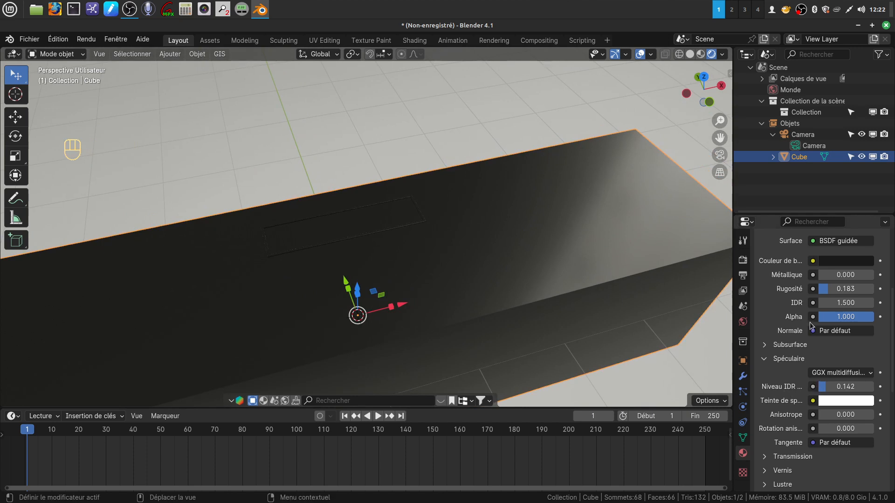
pyautogui.moveTo(829, 296); pyautogui.dragTo(839, 296)
pyautogui.keyDown('shift'); pyautogui.moveTo(476, 242); pyautogui.dragTo(456, 254, button='middle'); pyautogui.keyUp('shift')
pyautogui.scroll(-3, 309, 231)
pyautogui.moveTo(382, 255); pyautogui.dragTo(358, 241, button='middle')
pyautogui.scroll(4, 399, 280)
pyautogui.scroll(-3, 398, 253)
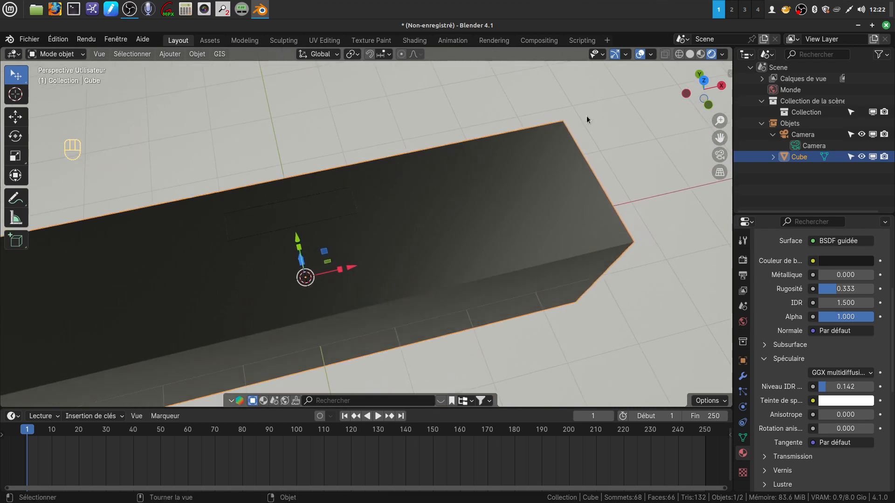
# Split the 3D viewport in two, turn the new area into a shader editor and hide its sidebar.
pyautogui.moveTo(730, 48); pyautogui.dragTo(312, 117)
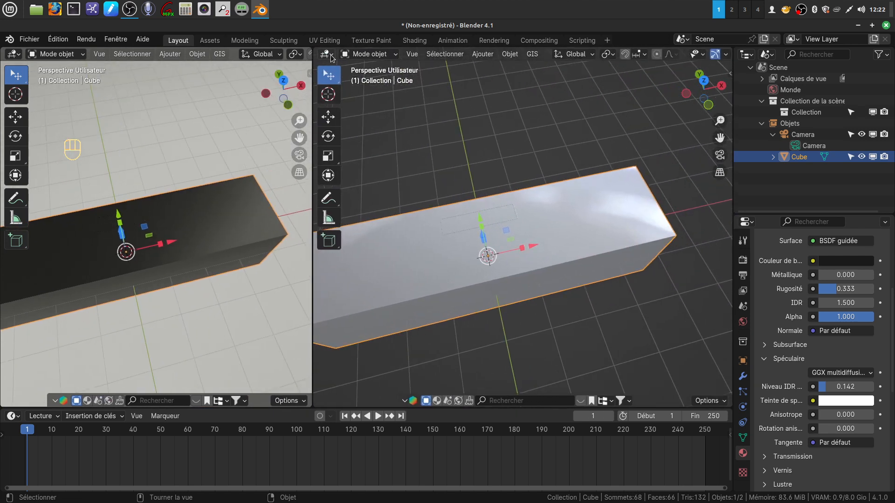
pyautogui.click(326, 54)
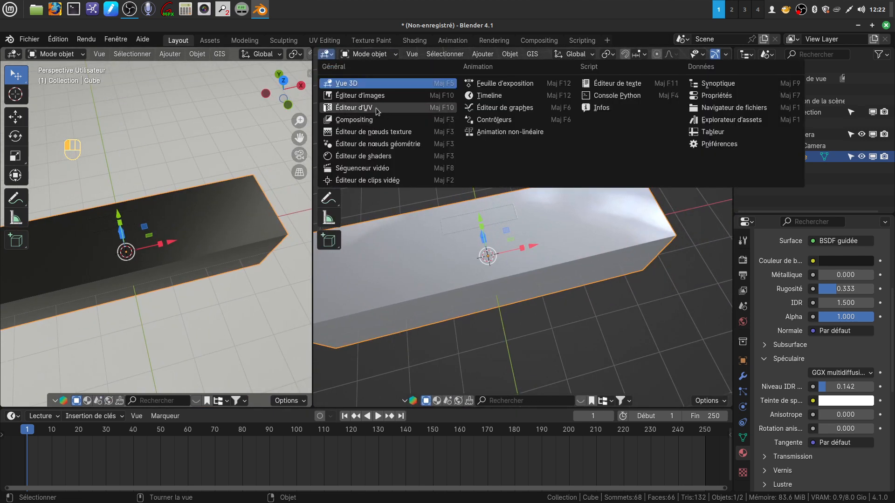
pyautogui.click(392, 155)
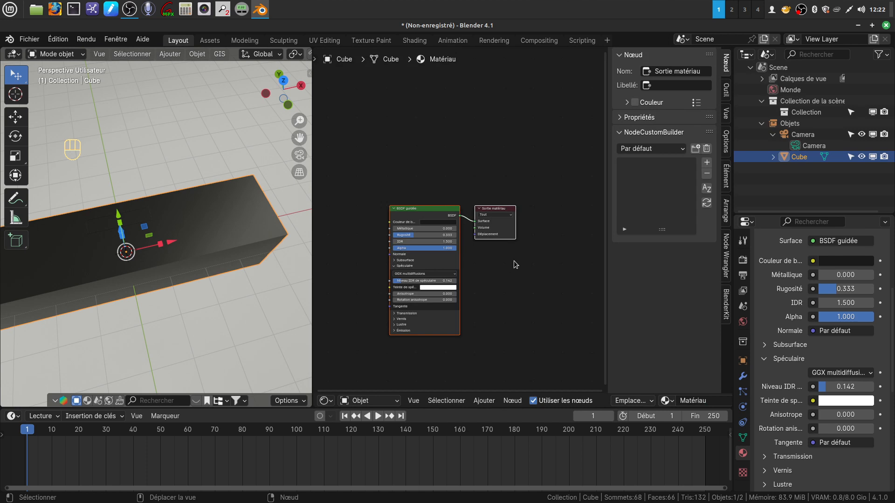
pyautogui.press('n')
pyautogui.scroll(2, 533, 158)
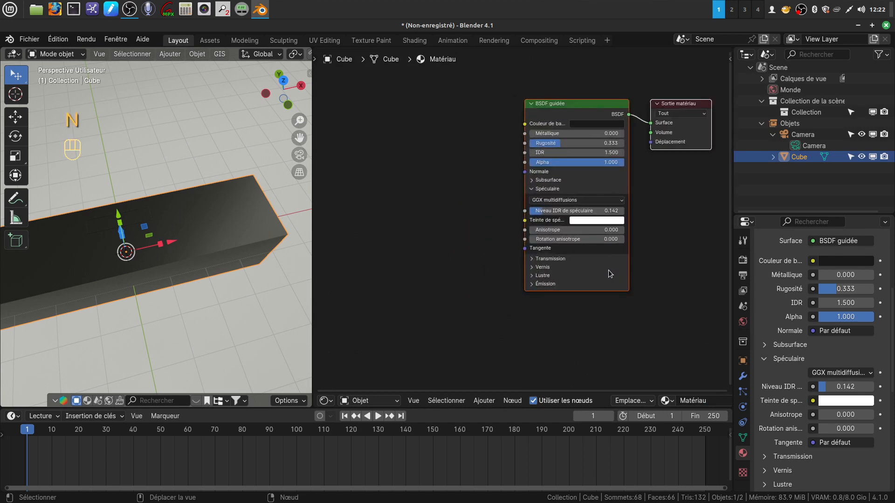
pyautogui.moveTo(212, 228); pyautogui.dragTo(214, 249, button='middle')
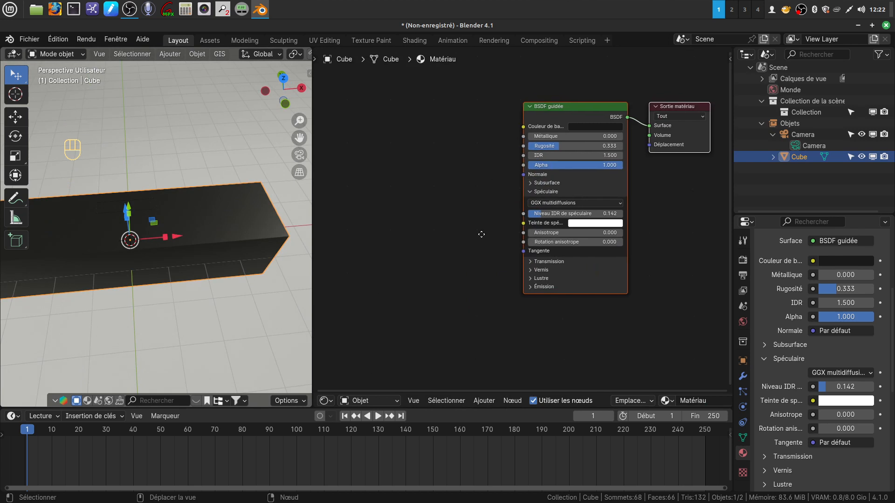
# Add an Image Texture node beside the Principled BSDF and load ma grille.jpg from the les élèves folder.
pyautogui.hscroll(-3, 527, 234)
pyautogui.click(484, 401)
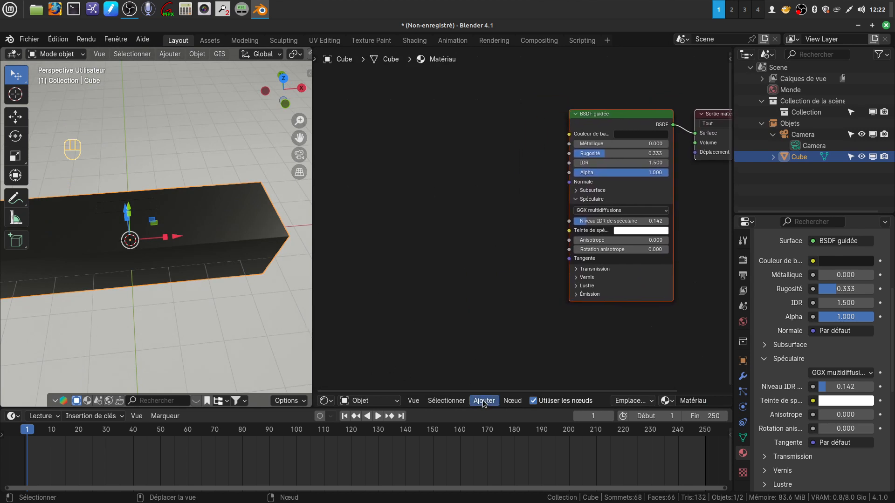
pyautogui.moveTo(495, 340)
pyautogui.click(578, 257)
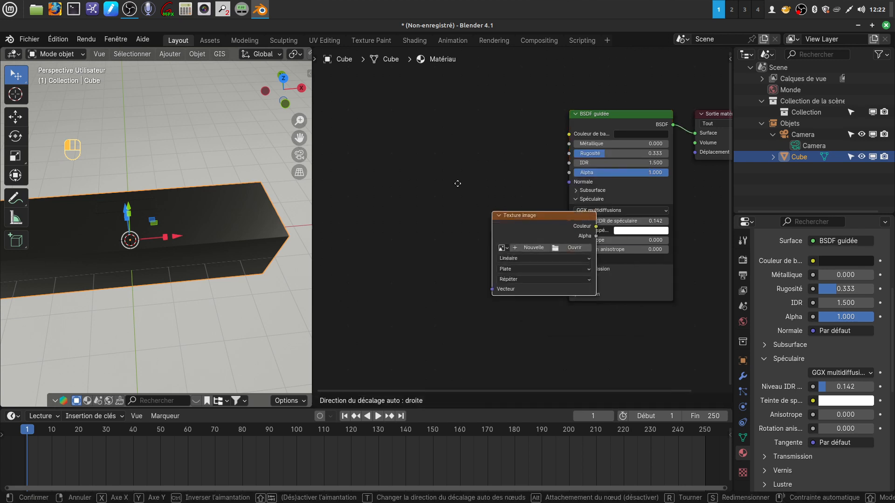
pyautogui.click(346, 94)
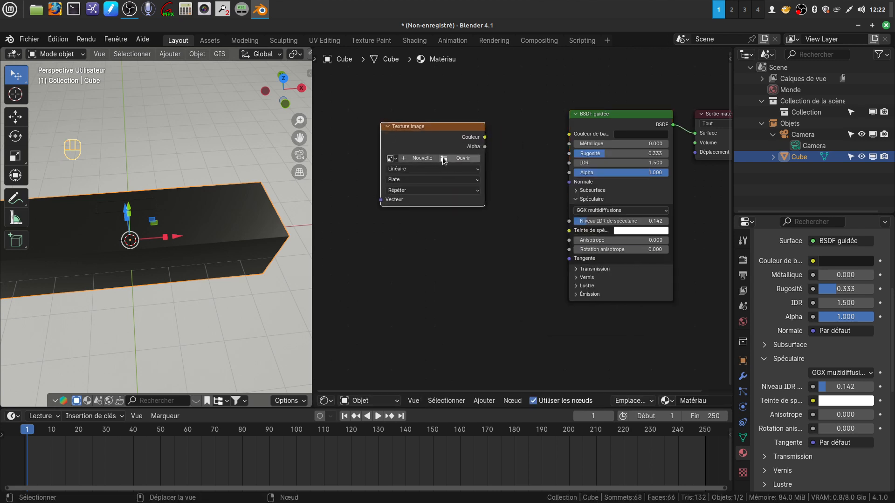
pyautogui.click(444, 160)
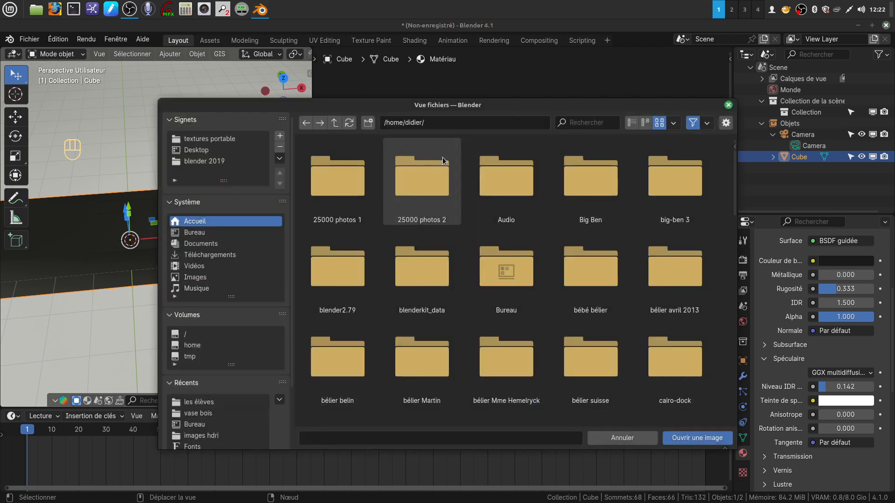
pyautogui.click(221, 404)
pyautogui.click(595, 181)
pyautogui.click(678, 438)
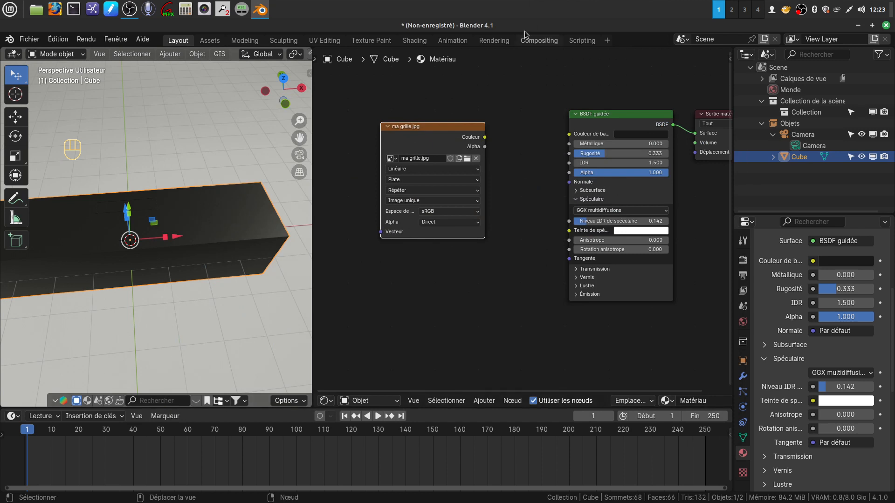
# Set the grille image's colour space to Non-couleur and connect its Couleur output to the BSDF's Alpha input.
pyautogui.scroll(3, 505, 172)
pyautogui.moveTo(506, 165); pyautogui.dragTo(507, 188, button='middle')
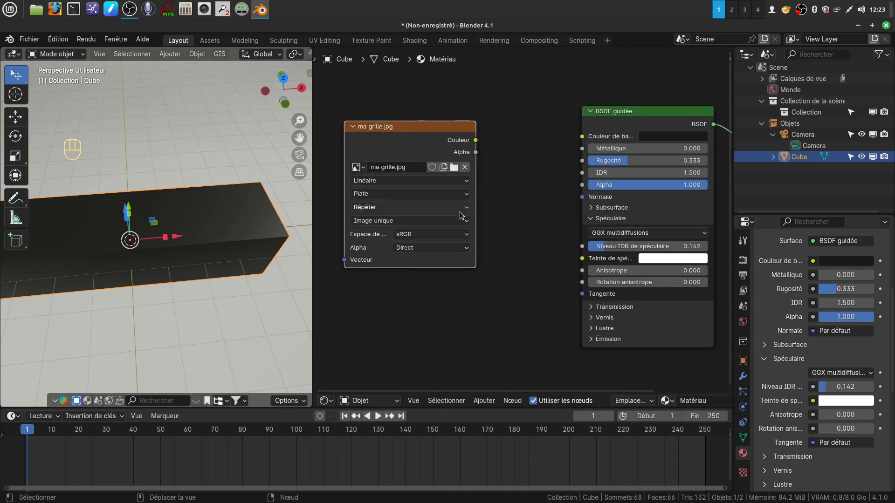
pyautogui.click(468, 235)
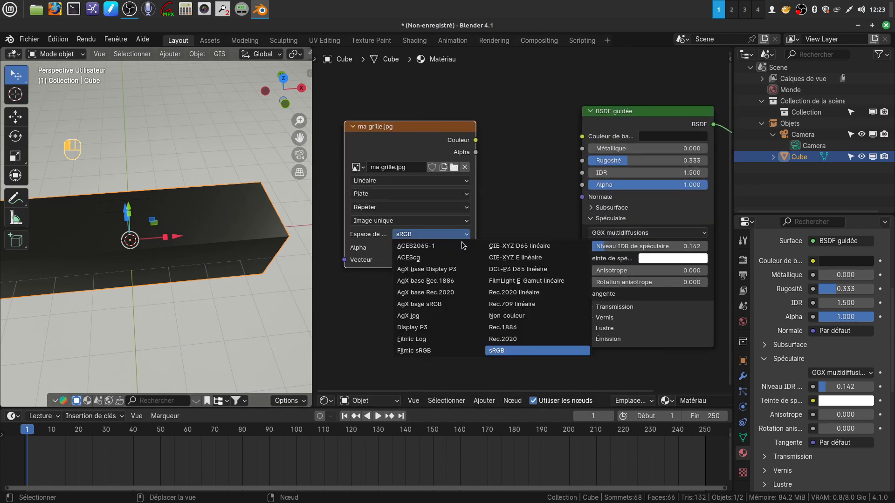
pyautogui.click(509, 316)
pyautogui.moveTo(476, 141); pyautogui.dragTo(581, 185)
pyautogui.scroll(-2, 520, 272)
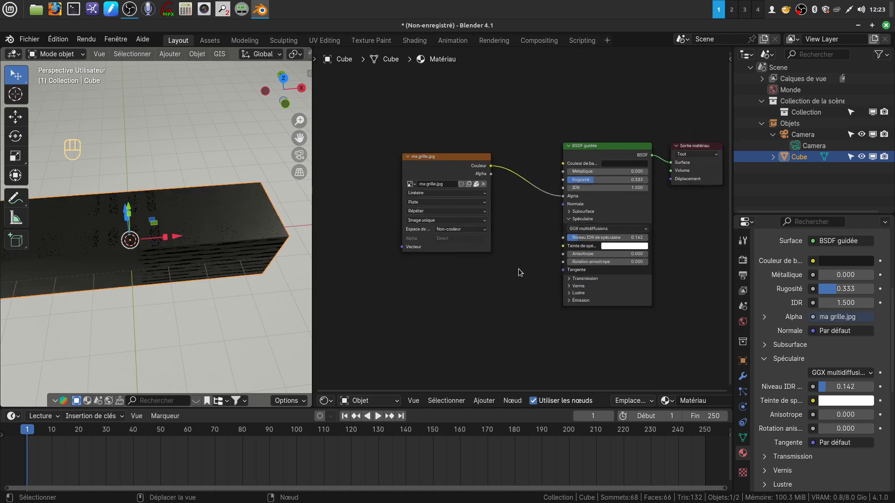
# Set the grille texture's extension mode to Limiter.
pyautogui.scroll(1, 533, 268)
pyautogui.scroll(1, 394, 270)
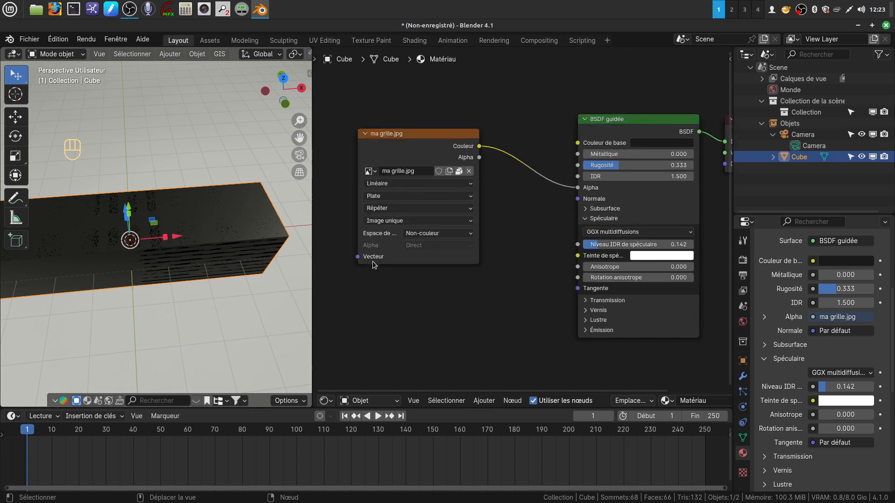
pyautogui.scroll(1, 373, 261)
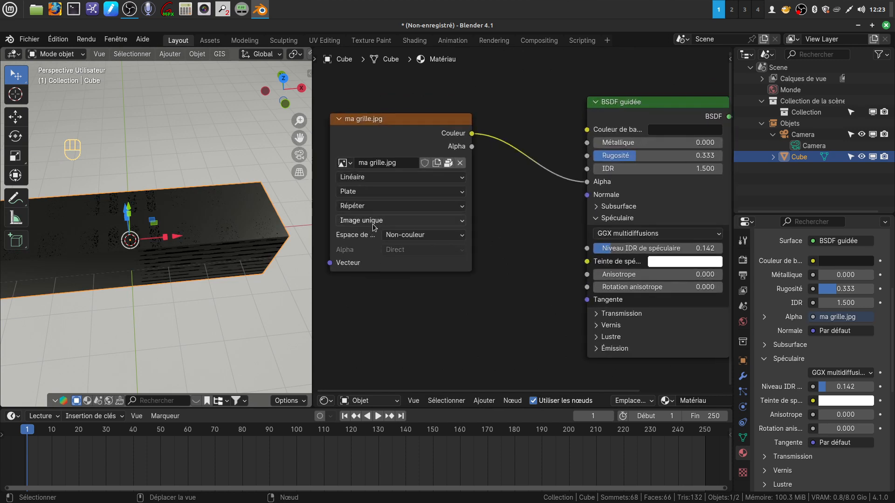
pyautogui.click(463, 207)
pyautogui.click(394, 260)
pyautogui.scroll(-2, 453, 290)
pyautogui.moveTo(160, 258)
pyautogui.mouseDown(button='middle')
pyautogui.moveTo(129, 232)
pyautogui.moveTo(111, 185)
pyautogui.moveTo(135, 254)
pyautogui.moveTo(147, 252)
pyautogui.mouseUp(button='middle')
pyautogui.scroll(-1, 399, 347)
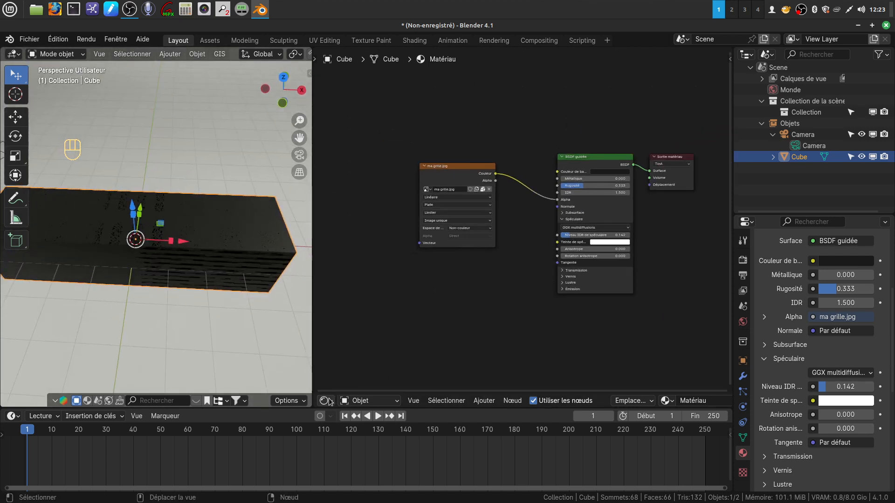
# Widen the 3D viewport beside the shader editor and switch it to solid shading.
pyautogui.moveTo(156, 302); pyautogui.dragTo(214, 281, button='middle')
pyautogui.moveTo(313, 334); pyautogui.dragTo(557, 334)
pyautogui.keyDown('shift'); pyautogui.moveTo(370, 192); pyautogui.dragTo(369, 301, button='middle'); pyautogui.keyUp('shift')
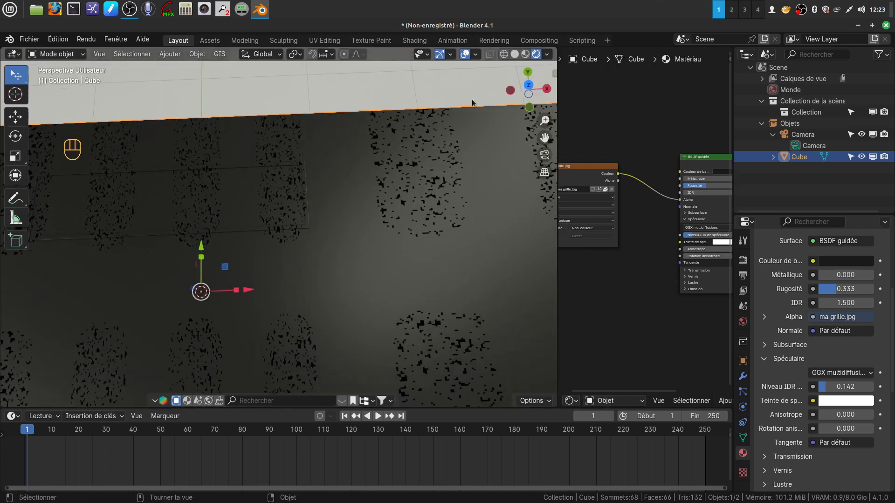
pyautogui.click(510, 55)
# In edit mode, select the inner grille face, convert the selection to its edges and mark them as seams.
pyautogui.scroll(1, 317, 247)
pyautogui.keyDown('shift'); pyautogui.moveTo(380, 236); pyautogui.dragTo(550, 257, button='middle'); pyautogui.keyUp('shift')
pyautogui.scroll(1, 431, 243)
pyautogui.press('Tab')
pyautogui.moveTo(401, 243); pyautogui.dragTo(408, 205, button='middle')
pyautogui.keyDown('shift'); pyautogui.moveTo(362, 213); pyautogui.dragTo(364, 219, button='middle'); pyautogui.keyUp('shift')
pyautogui.click(117, 54)
pyautogui.click(322, 249)
pyautogui.moveTo(329, 244)
pyautogui.mouseDown(button='middle')
pyautogui.moveTo(321, 211)
pyautogui.moveTo(330, 255)
pyautogui.moveTo(317, 247)
pyautogui.mouseUp(button='middle')
pyautogui.click(107, 56)
pyautogui.rightClick(236, 231)
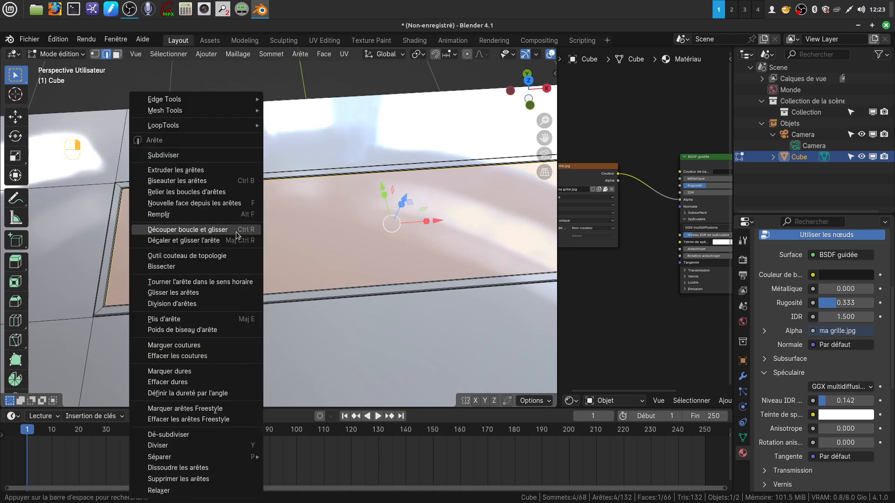
pyautogui.click(202, 345)
pyautogui.scroll(-5, 247, 279)
pyautogui.scroll(-8, 292, 262)
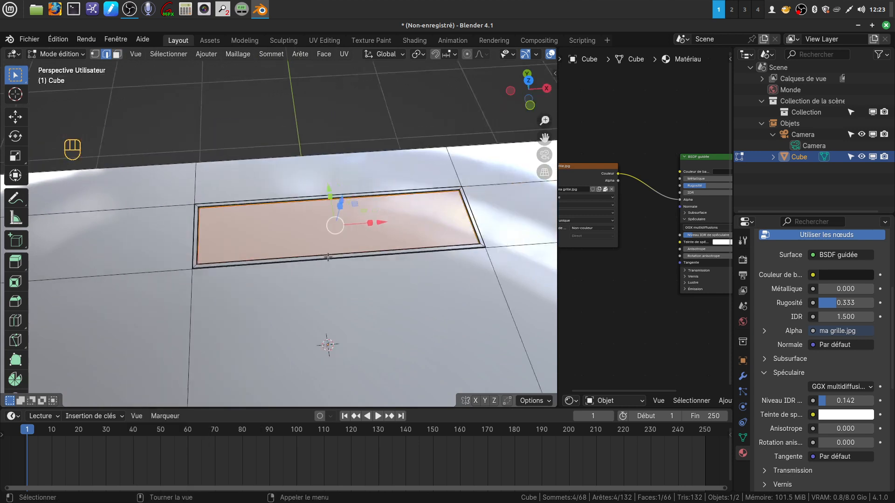
# Return to object mode, narrow the 3D viewport and turn the shader editor into a UV editor.
pyautogui.press('Tab')
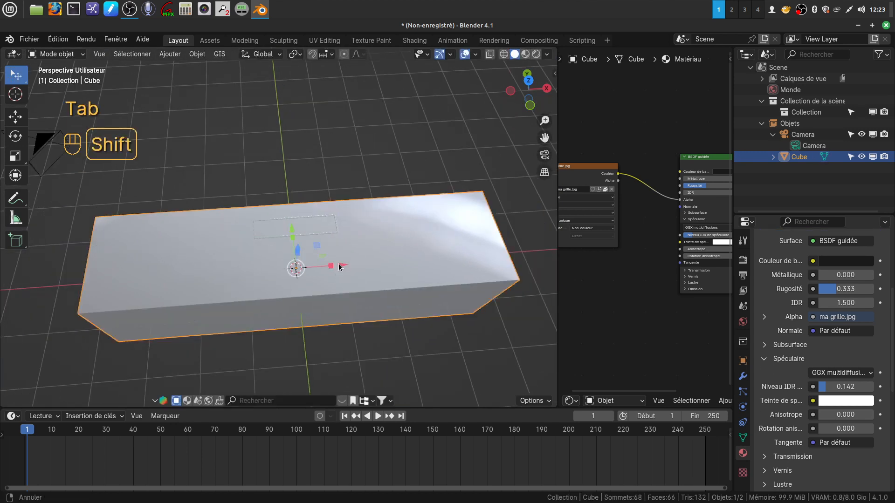
pyautogui.keyDown('shift'); pyautogui.moveTo(335, 271); pyautogui.dragTo(459, 326, button='middle'); pyautogui.keyUp('shift')
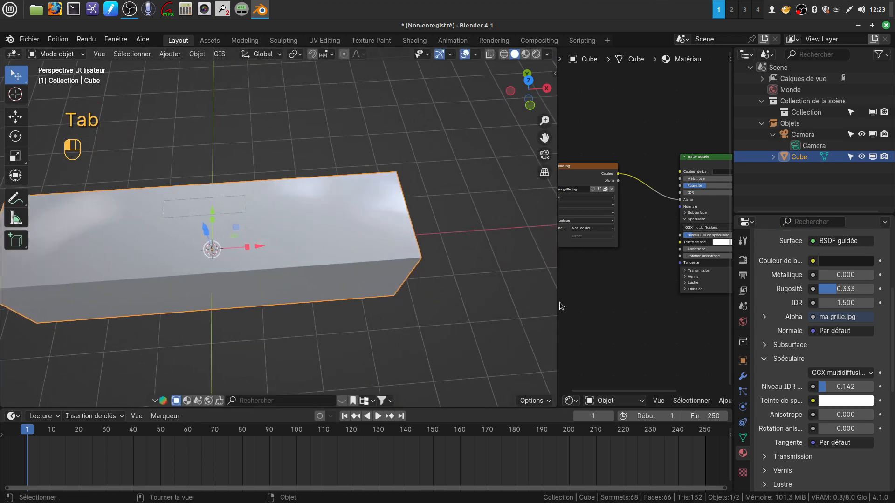
pyautogui.moveTo(557, 302); pyautogui.dragTo(375, 302)
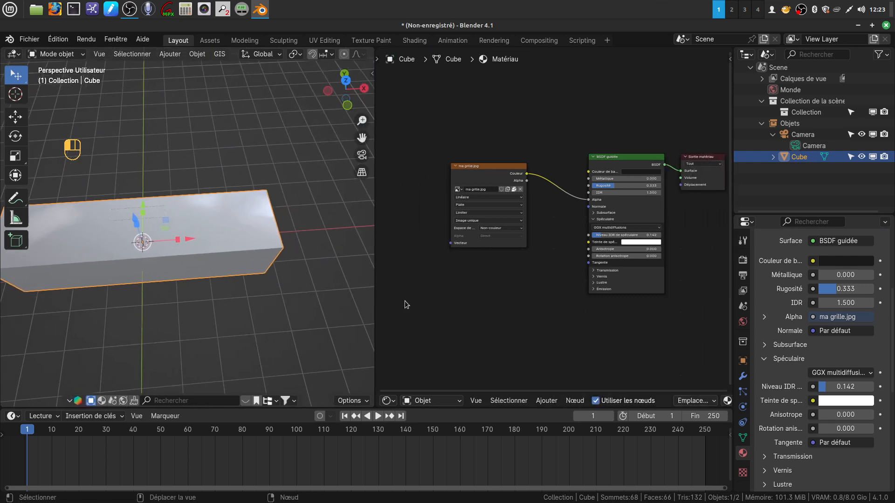
pyautogui.click(393, 401)
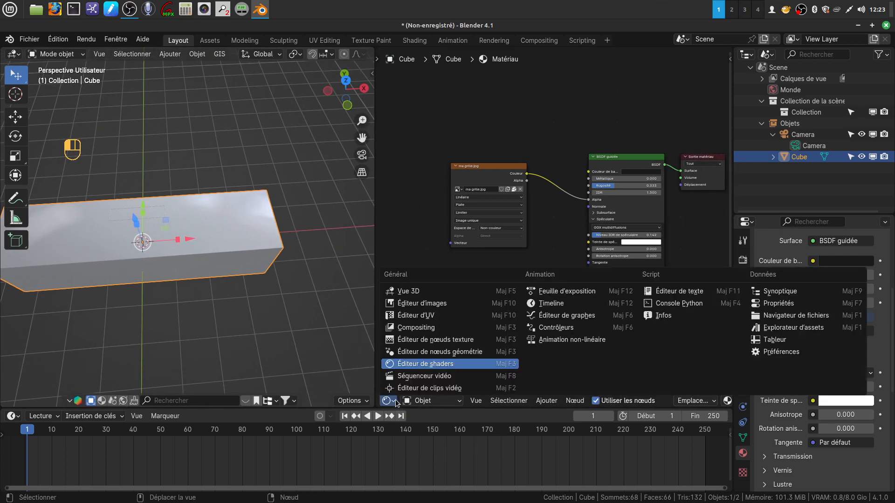
pyautogui.click(436, 304)
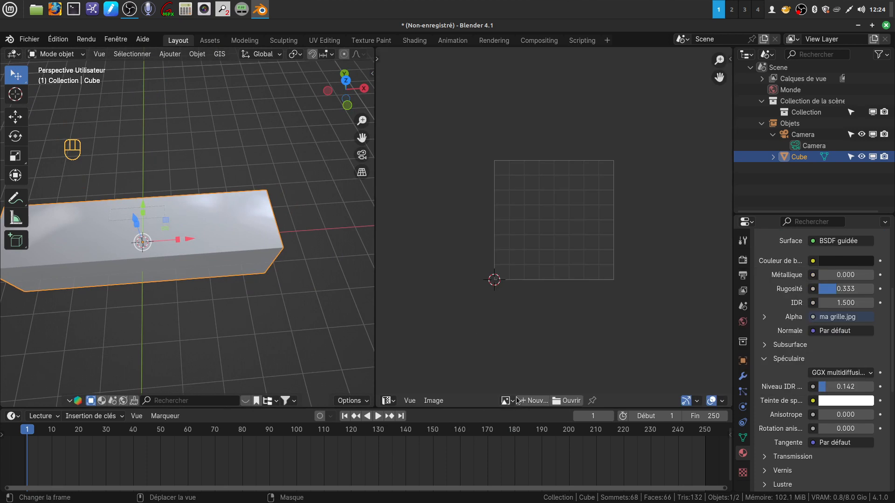
# Select the entire cube mesh in edit mode and unwrap it over the grille image with Déplier.
pyautogui.press('Tab')
pyautogui.scroll(-3, 199, 301)
pyautogui.press('a')
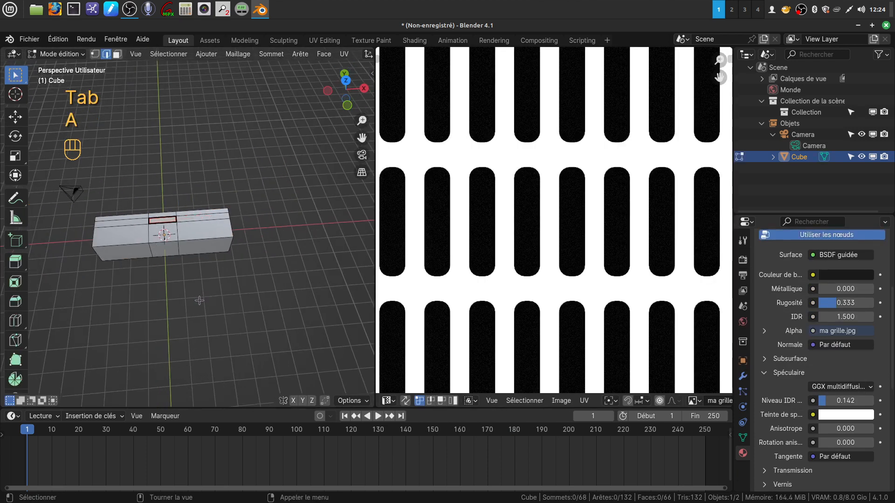
pyautogui.scroll(-8, 535, 306)
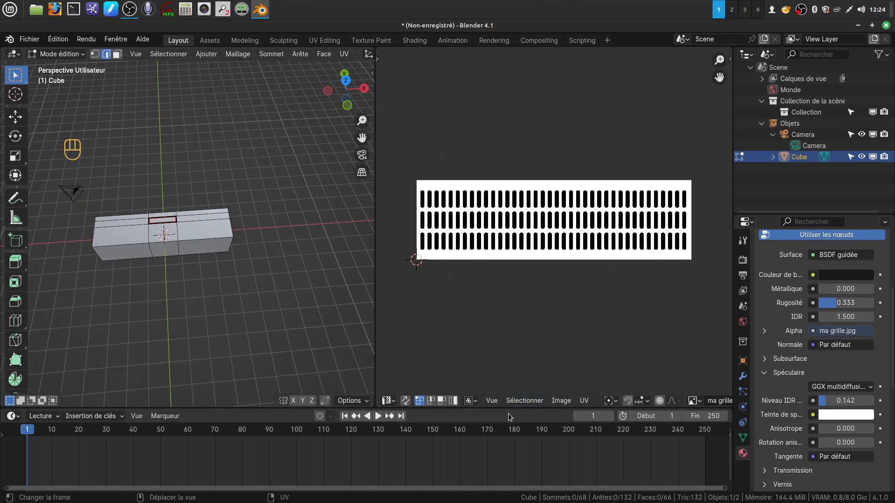
pyautogui.scroll(-3, 658, 403)
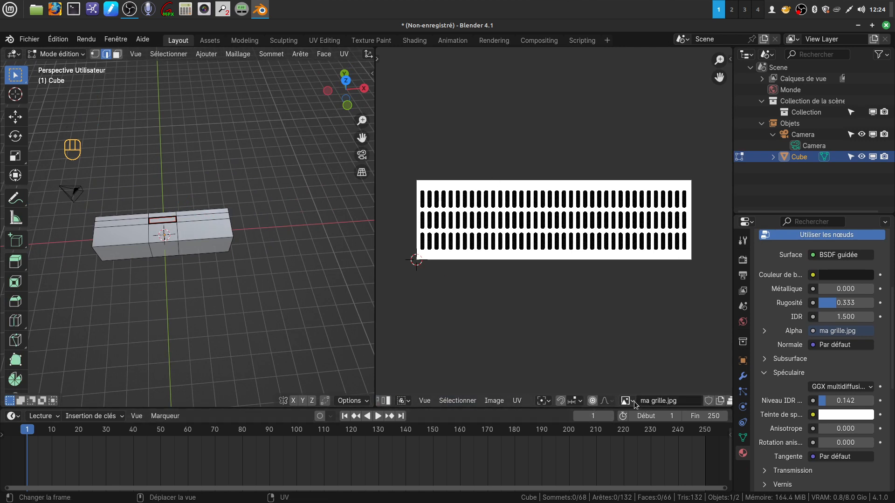
pyautogui.scroll(5, 218, 265)
pyautogui.moveTo(225, 256); pyautogui.dragTo(208, 245, button='middle')
pyautogui.press('a')
pyautogui.scroll(-3, 209, 257)
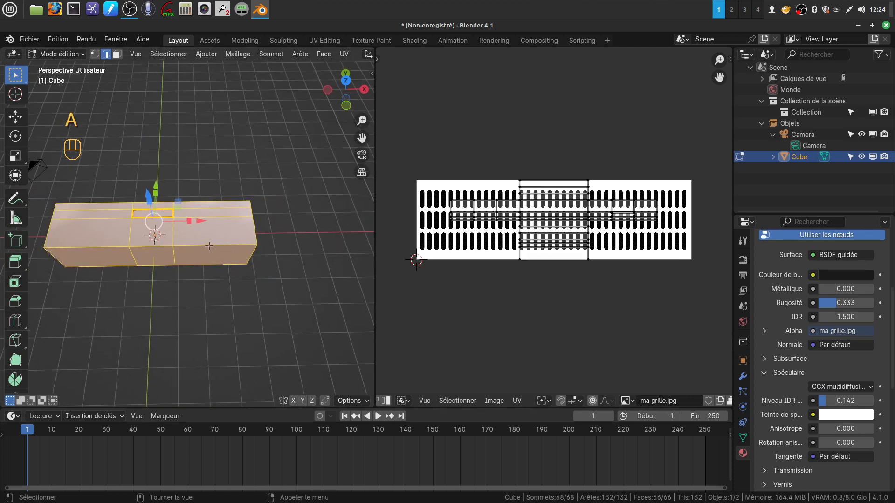
pyautogui.press('u')
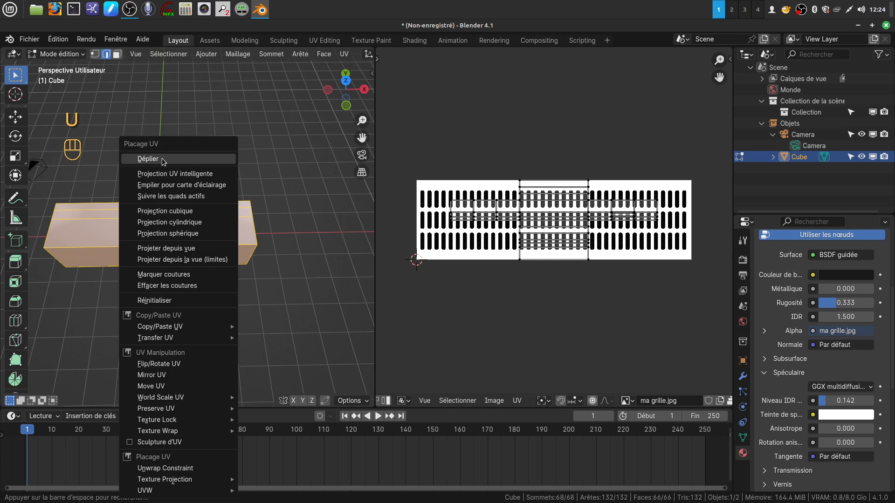
pyautogui.click(147, 159)
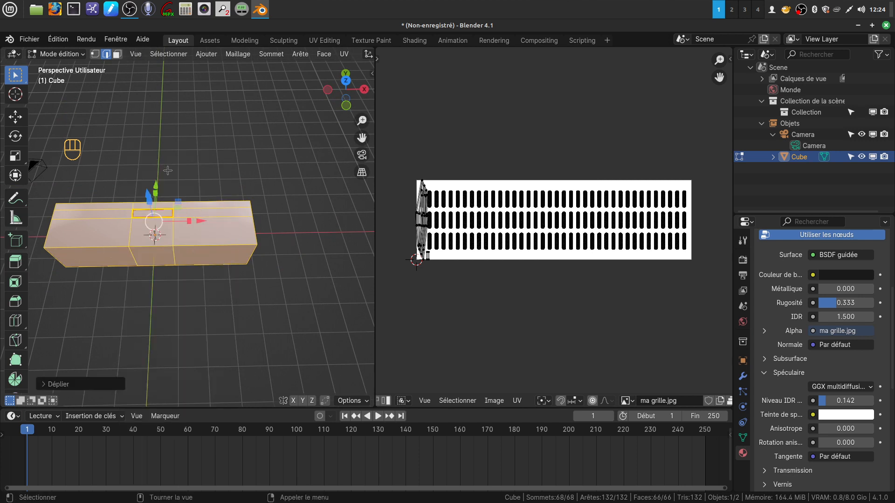
# Set the unwrap method to Conforme, with Remplir les trous off and Corriger l'aspect on.
pyautogui.click(42, 384)
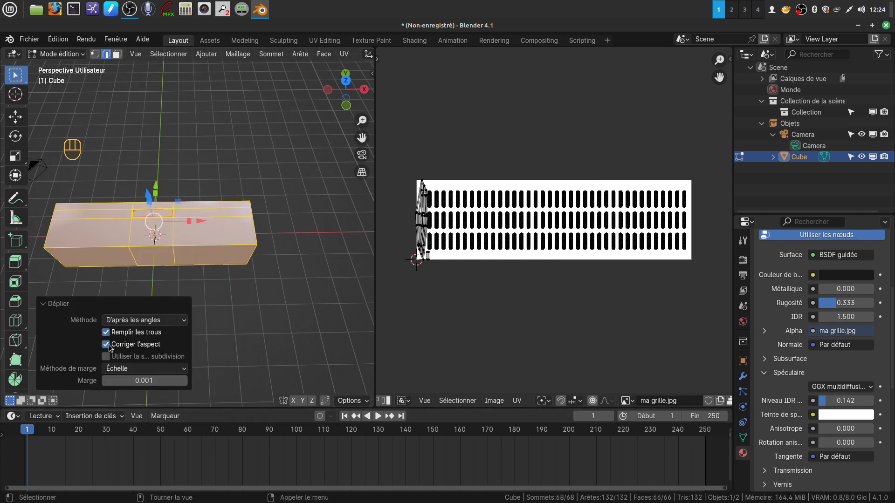
pyautogui.click(154, 320)
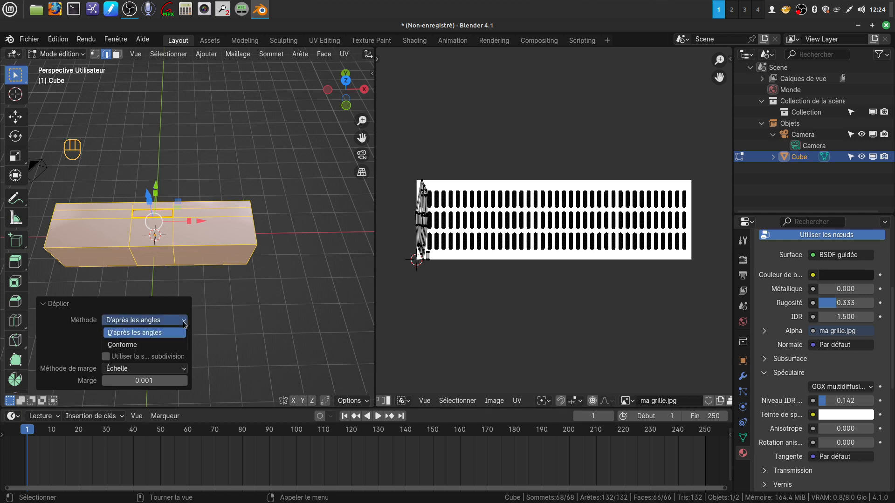
pyautogui.click(145, 344)
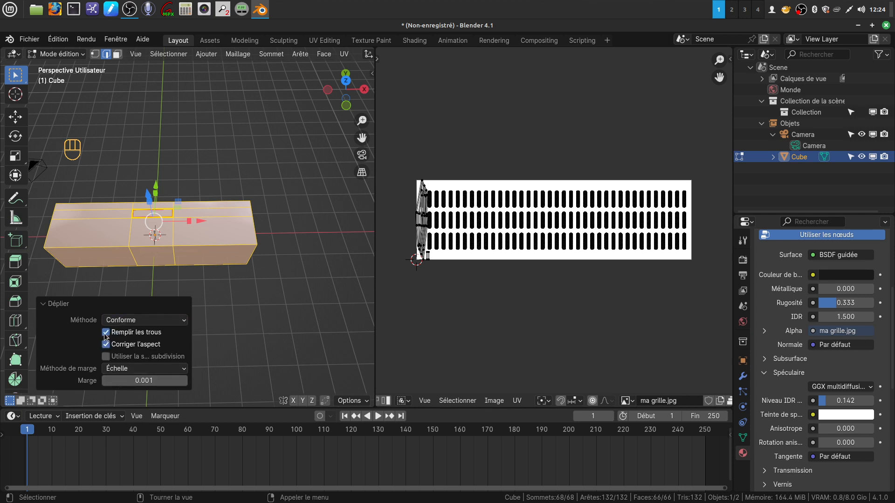
pyautogui.moveTo(105, 333); pyautogui.dragTo(107, 345)
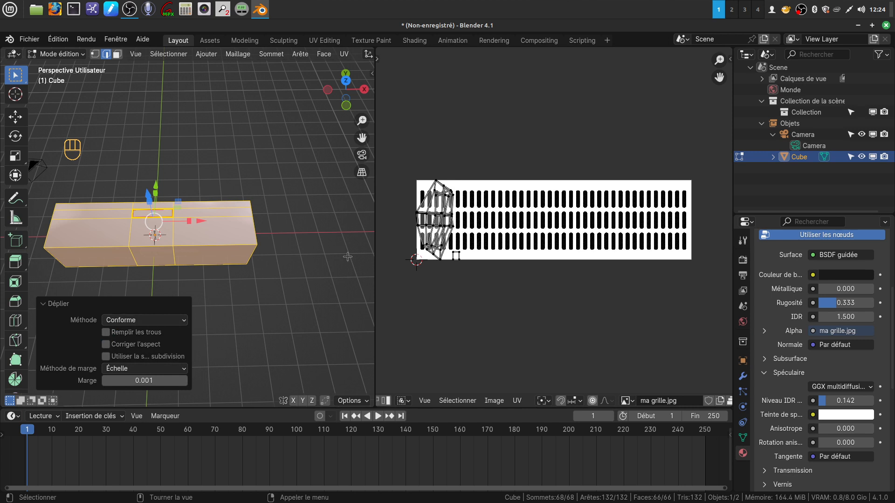
pyautogui.scroll(2, 457, 311)
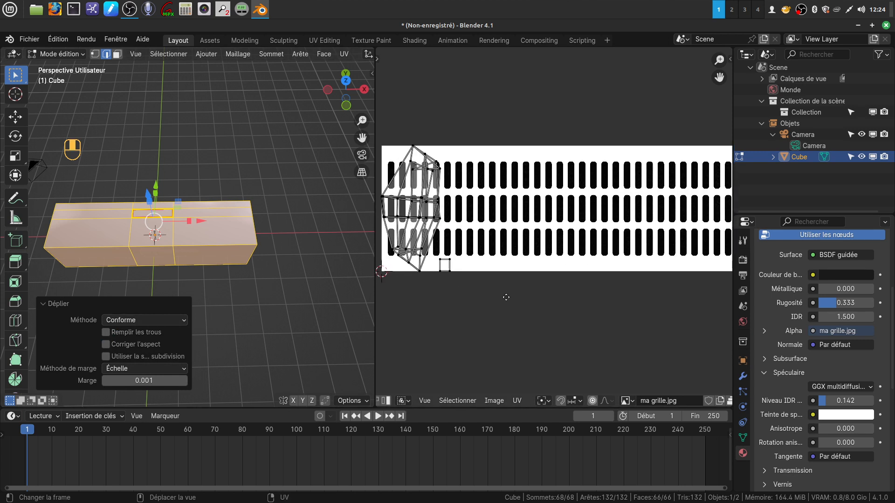
pyautogui.click(106, 344)
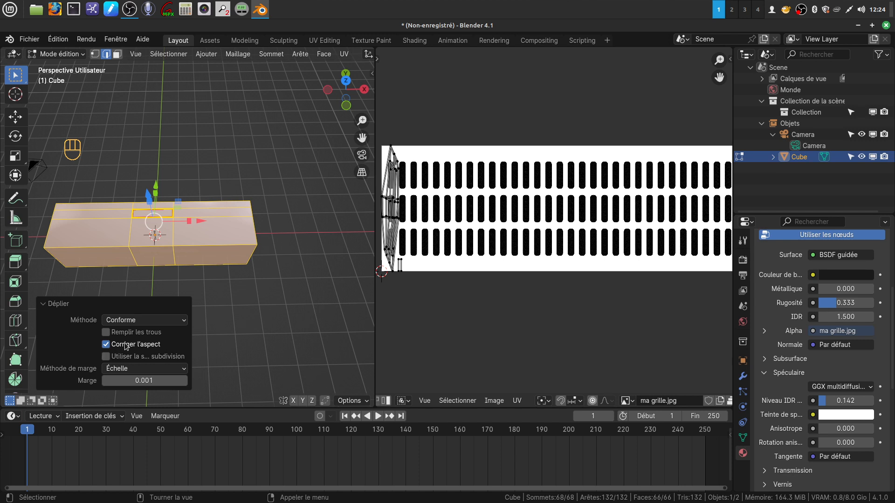
pyautogui.scroll(-1, 496, 335)
pyautogui.scroll(-2, 495, 332)
pyautogui.moveTo(499, 321); pyautogui.dragTo(493, 312, button='middle')
pyautogui.scroll(5, 493, 312)
pyautogui.moveTo(531, 282); pyautogui.dragTo(660, 316, button='middle')
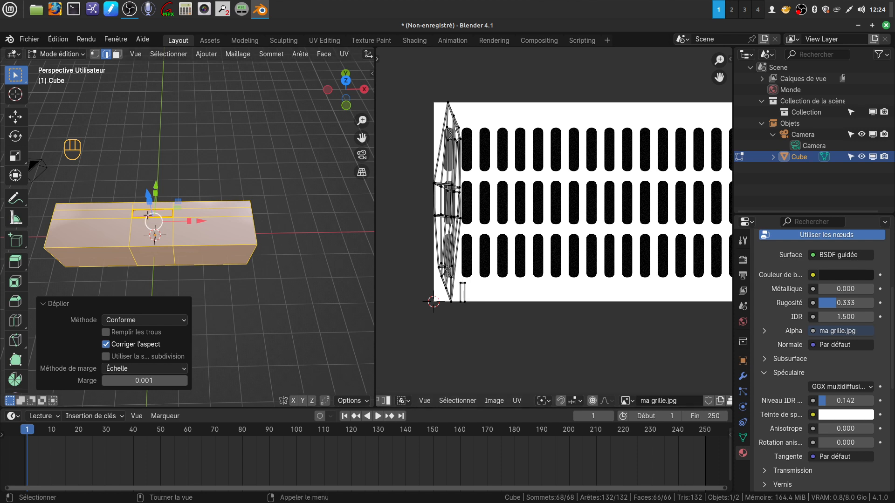
# Move the small rectangular UV island of the grille face out below the image.
pyautogui.click(462, 284)
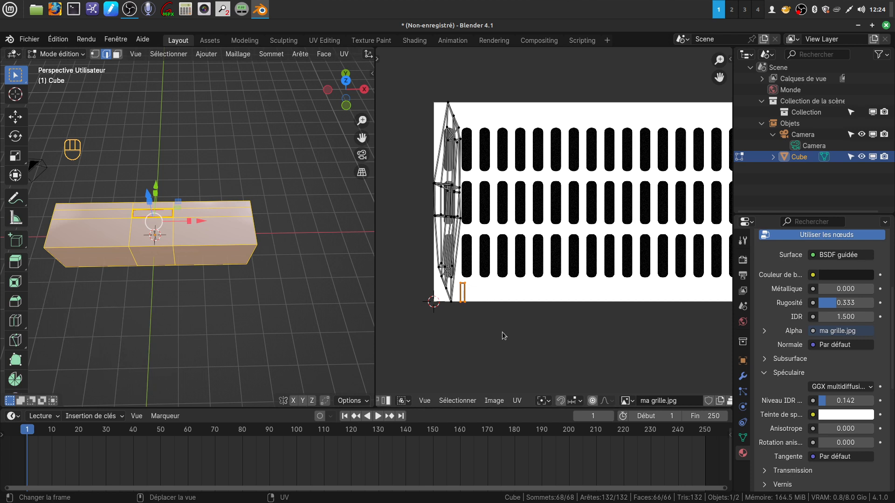
pyautogui.press('g')
pyautogui.click(608, 366)
# Shrink the UVs of the rest of the box to a tiny size and move them into the white margin above the slots.
pyautogui.moveTo(414, 90); pyautogui.dragTo(471, 318)
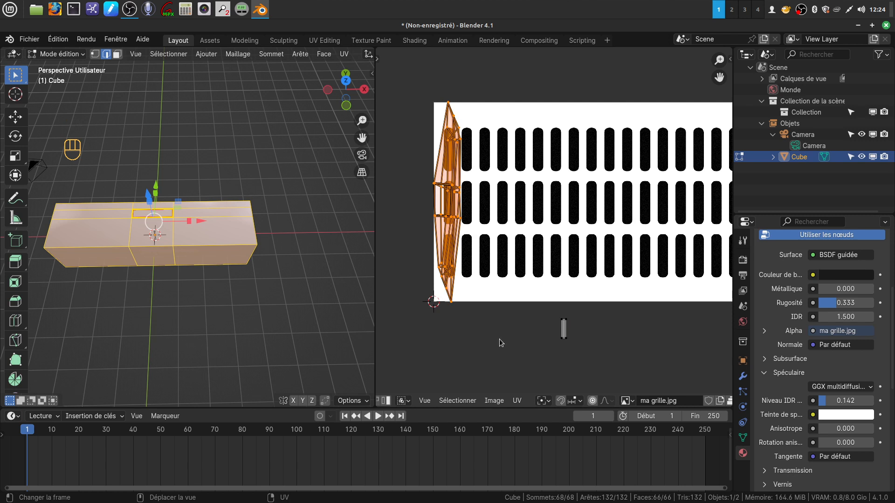
pyautogui.press('s')
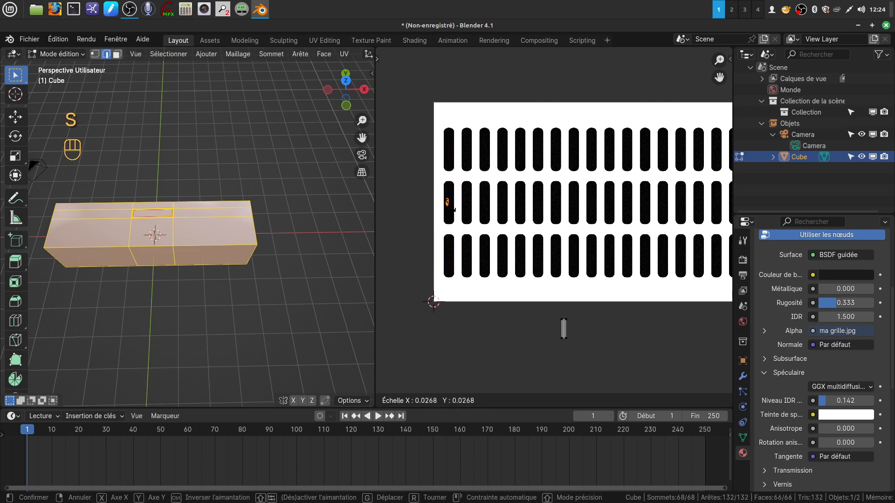
pyautogui.click(479, 204)
pyautogui.press('g')
pyautogui.click(504, 170)
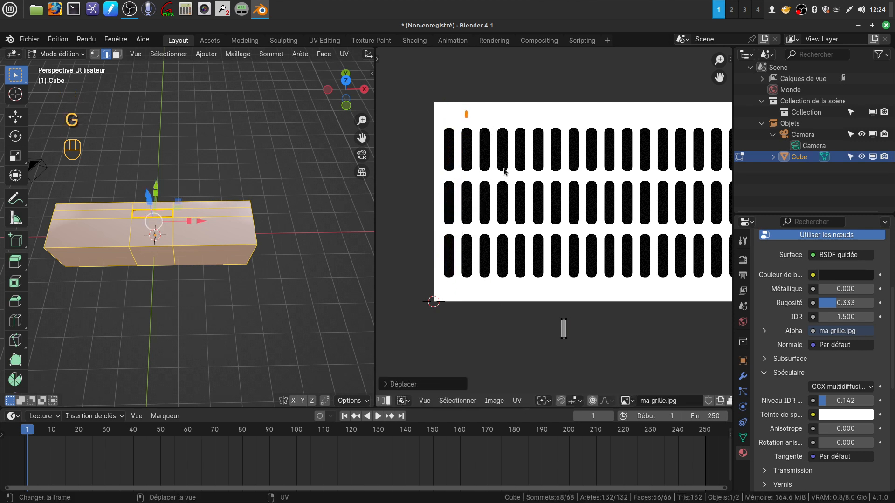
pyautogui.scroll(2, 574, 326)
pyautogui.scroll(-3, 545, 265)
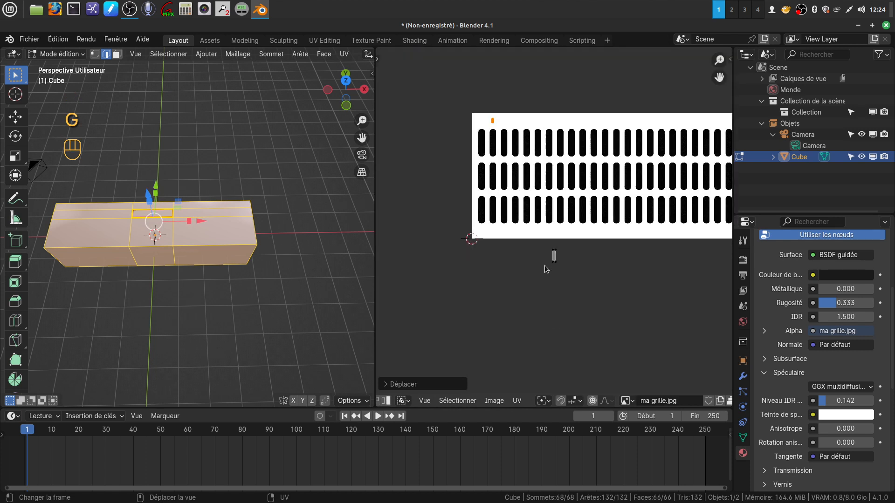
# Select the grille face's UV island below the image and rotate it 90°.
pyautogui.moveTo(540, 248); pyautogui.dragTo(565, 282)
pyautogui.moveTo(563, 287); pyautogui.dragTo(528, 300, button='middle')
pyautogui.press('r')
pyautogui.press('KP_9')
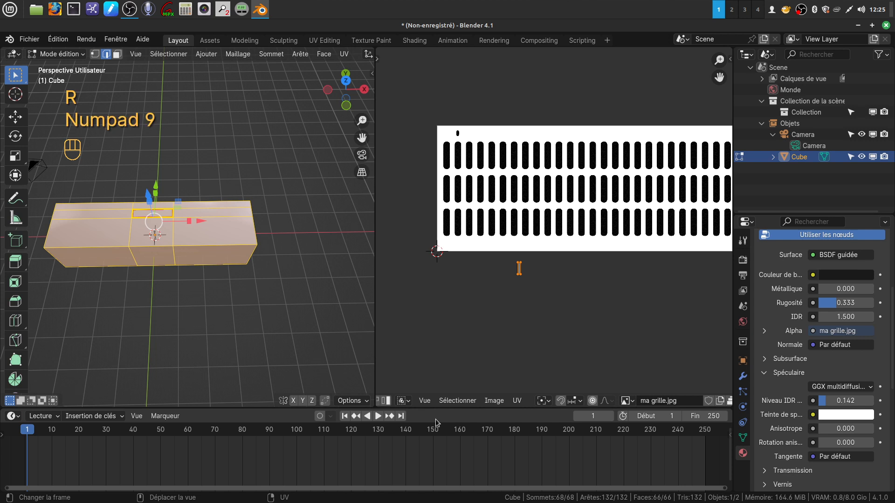
pyautogui.press('KP_0')
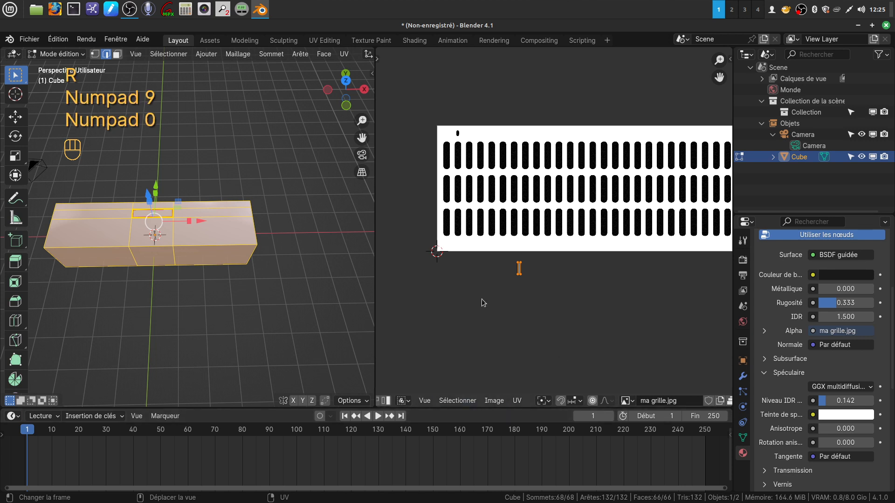
pyautogui.write('r90')
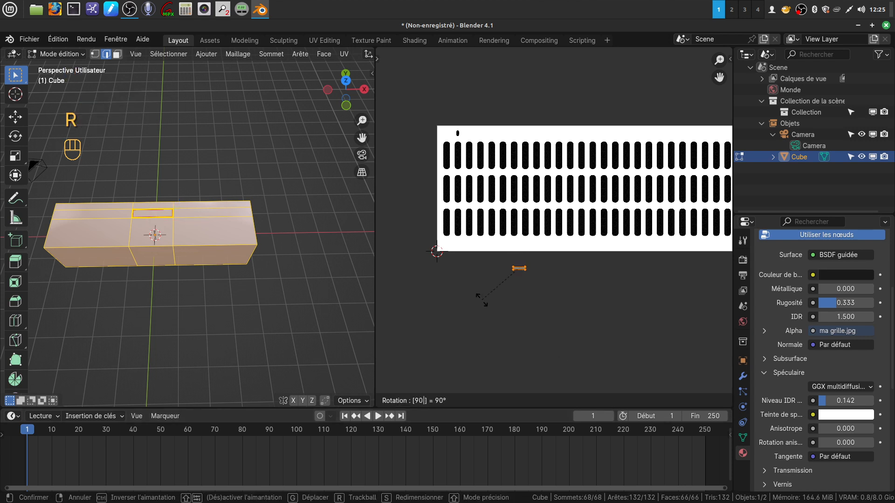
pyautogui.click(481, 300)
pyautogui.scroll(-4, 513, 294)
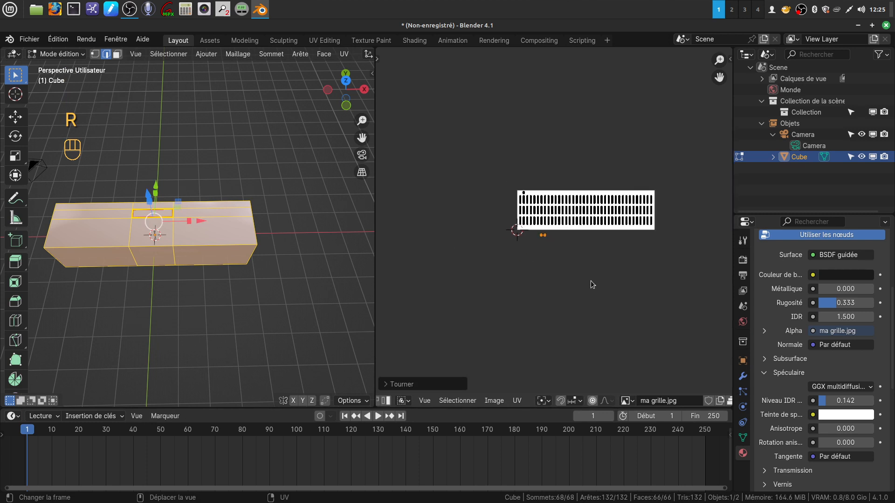
# Enlarge the grille face's UV island to nearly the image size and move it over the three rows of slots.
pyautogui.press('s')
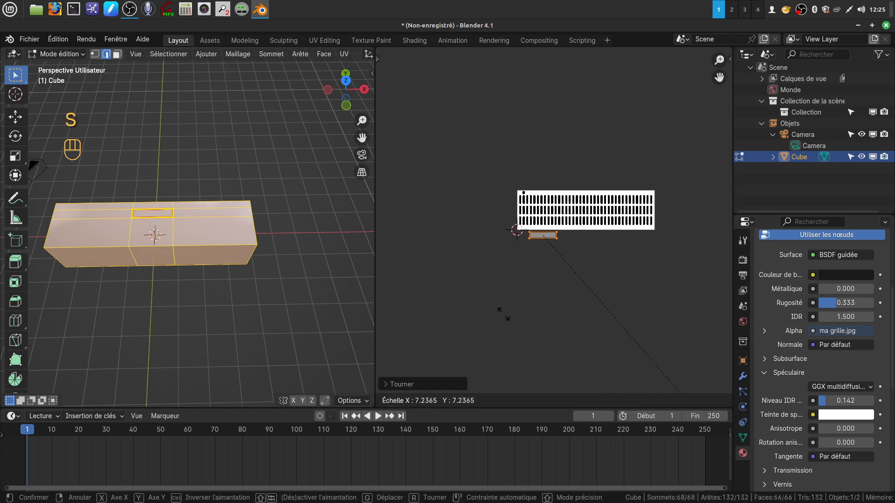
pyautogui.click(530, 341)
pyautogui.press('s')
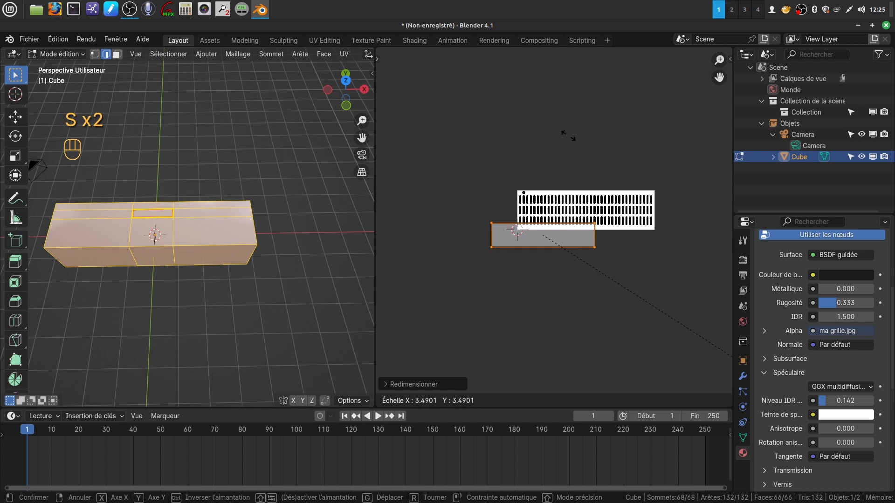
pyautogui.click(634, 191)
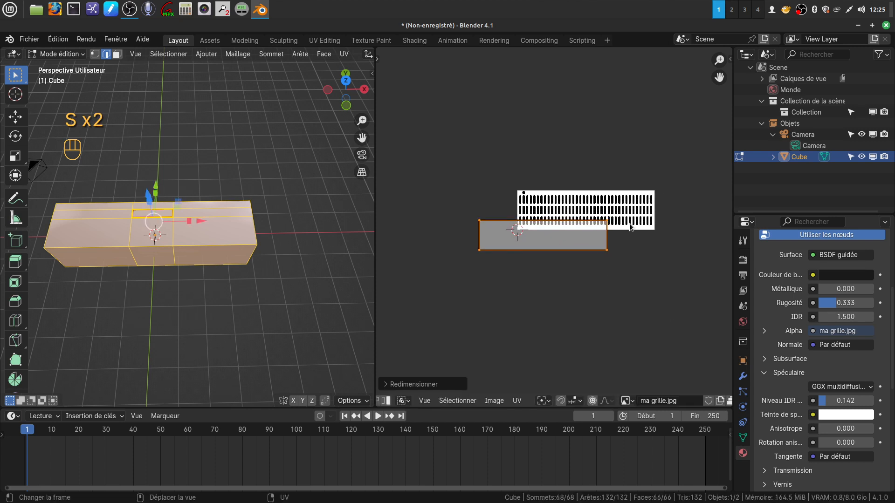
pyautogui.press('g')
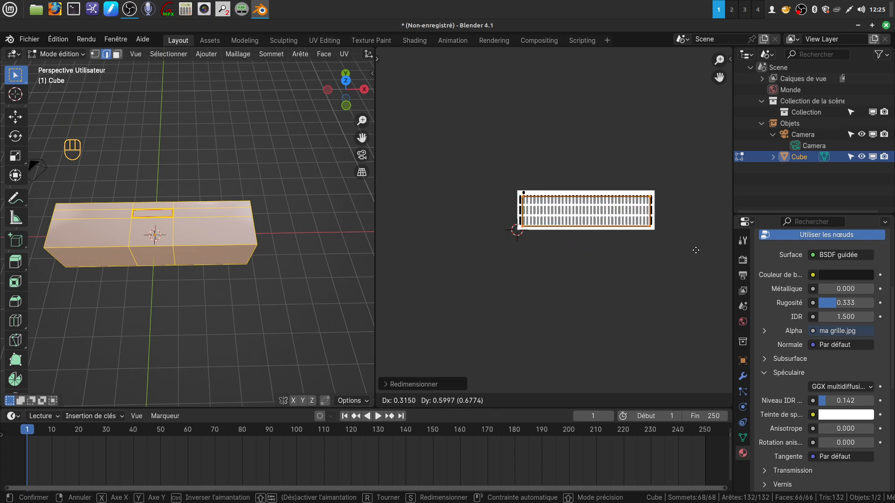
pyautogui.click(696, 251)
pyautogui.scroll(3, 649, 272)
pyautogui.keyDown('shift'); pyautogui.moveTo(665, 258); pyautogui.dragTo(593, 276, button='middle'); pyautogui.keyUp('shift')
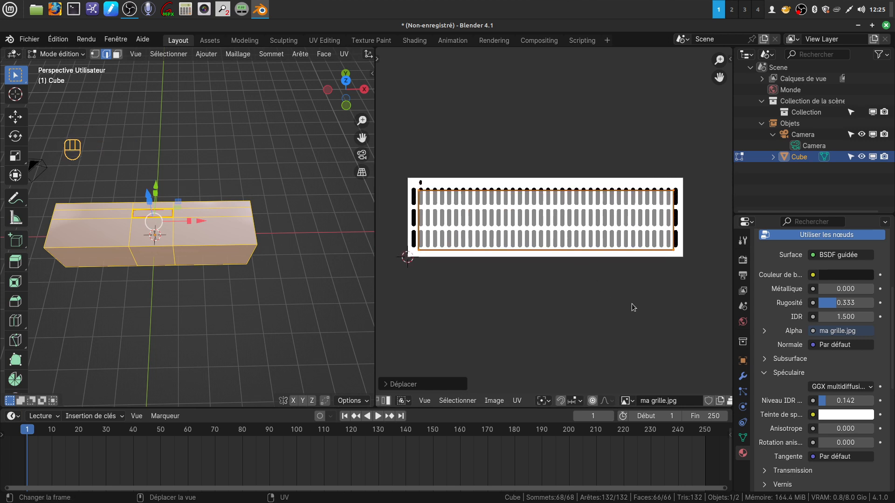
# Scale the grille face's UV island up to the full width of the image and shift it vertically to frame the slot rows.
pyautogui.press('s')
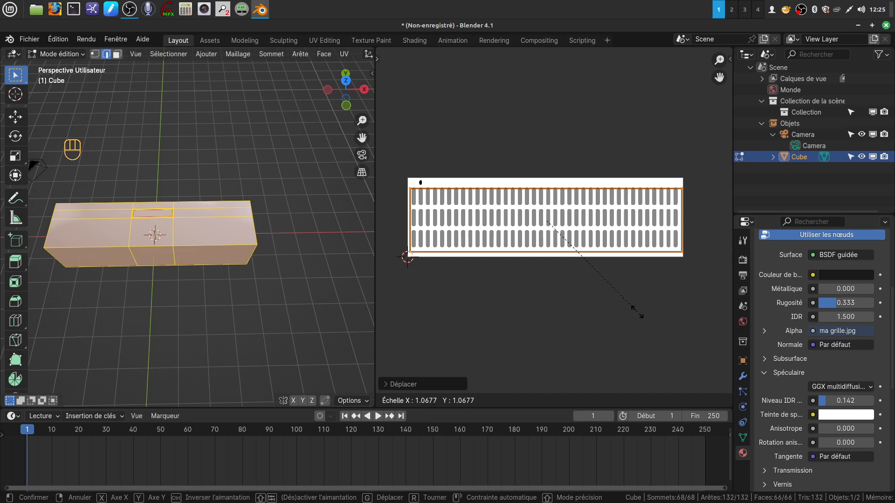
pyautogui.click(636, 313)
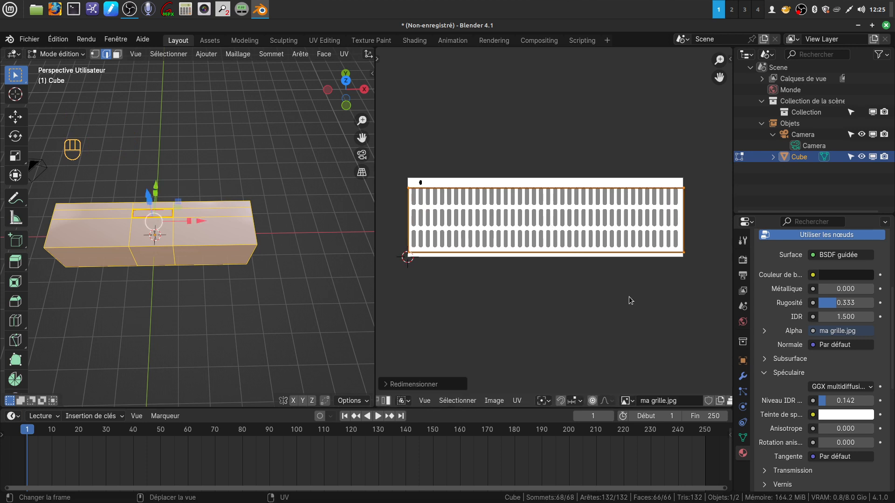
pyautogui.press('g')
pyautogui.press('y')
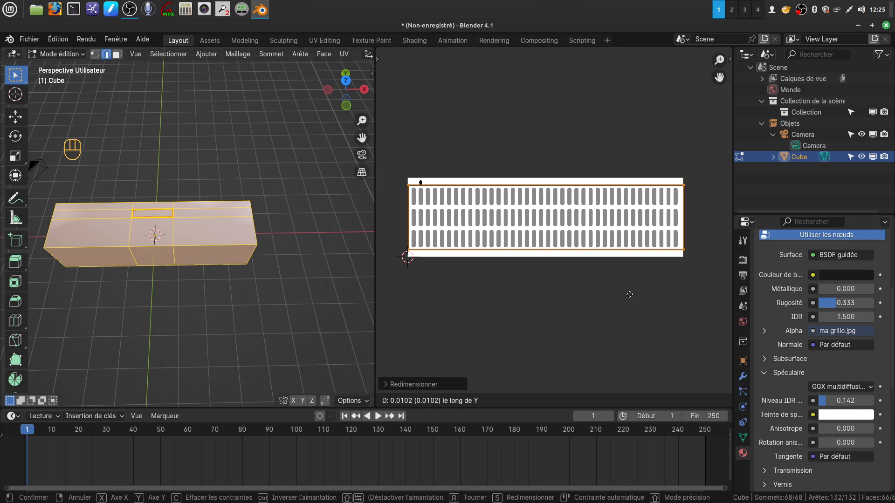
pyautogui.click(629, 296)
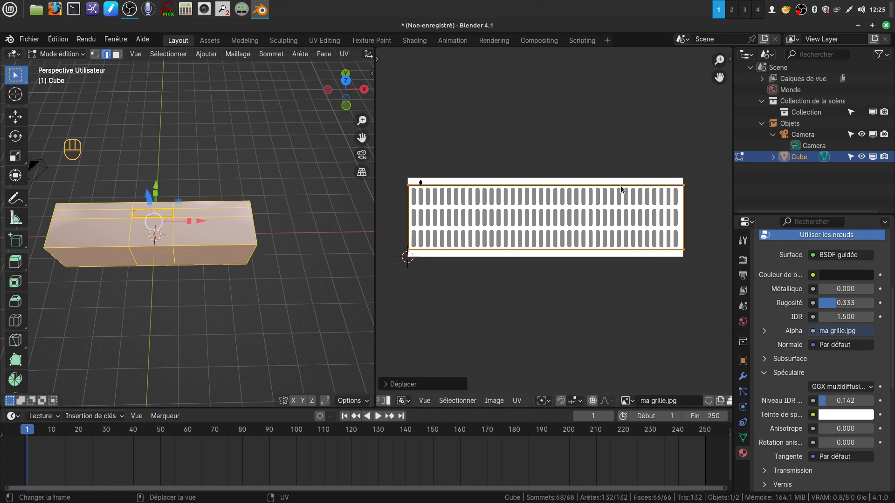
# Move the right edge of the grille UV island slightly inward along X to align it with the image border.
pyautogui.hotkey('ctrl', 'z')
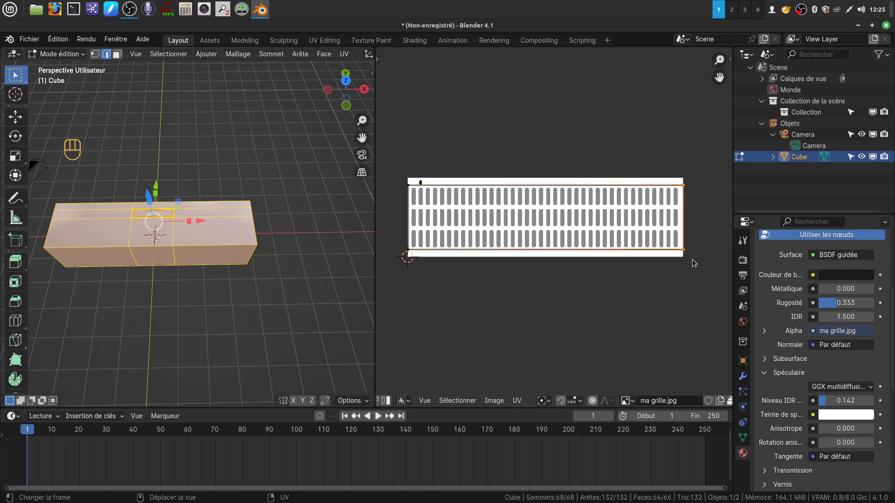
pyautogui.press('g')
pyautogui.press('x')
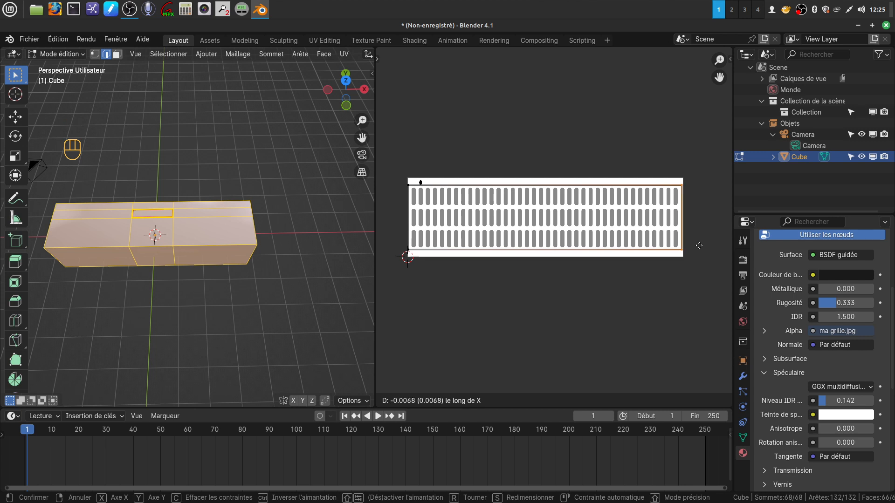
pyautogui.click(699, 245)
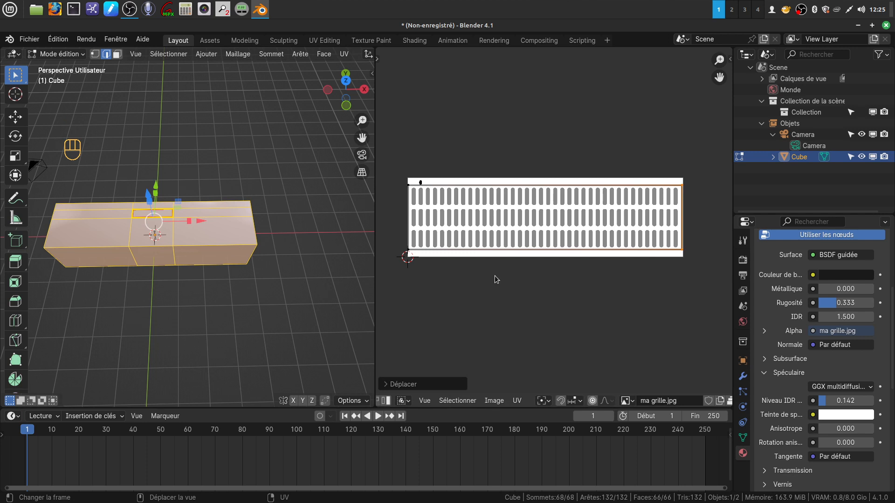
# Return to Object mode, widen the 3D view and display the box in rendered shading, close up on the grille.
pyautogui.scroll(-2, 493, 275)
pyautogui.moveTo(375, 275); pyautogui.dragTo(430, 274)
pyautogui.keyDown('shift'); pyautogui.moveTo(368, 223); pyautogui.dragTo(363, 254, button='middle'); pyautogui.keyUp('shift')
pyautogui.press('Tab')
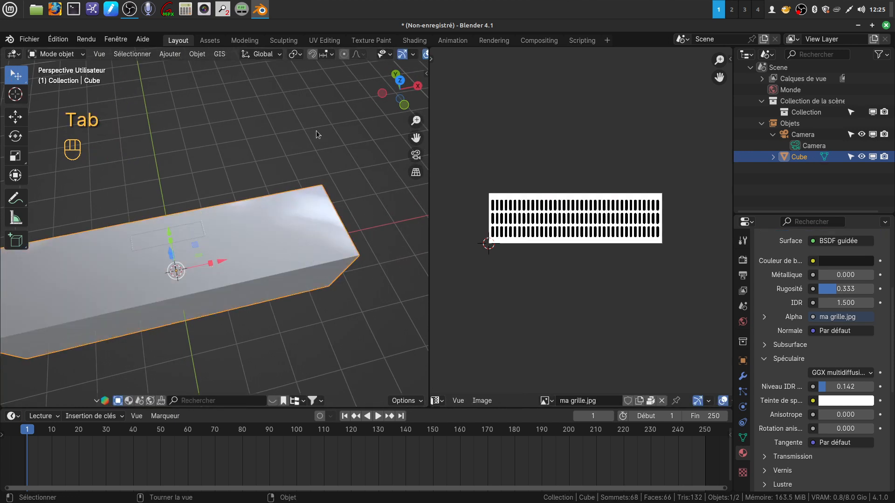
pyautogui.scroll(-4, 393, 57)
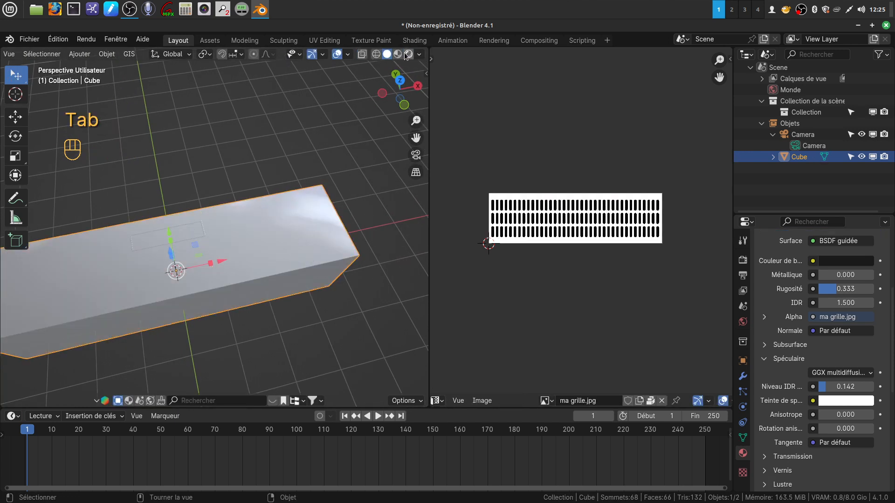
pyautogui.click(408, 54)
pyautogui.scroll(4, 300, 248)
pyautogui.moveTo(300, 248)
pyautogui.mouseDown(button='middle')
pyautogui.moveTo(309, 217)
pyautogui.moveTo(242, 281)
pyautogui.moveTo(242, 297)
pyautogui.moveTo(280, 276)
pyautogui.moveTo(295, 330)
pyautogui.mouseUp(button='middle')
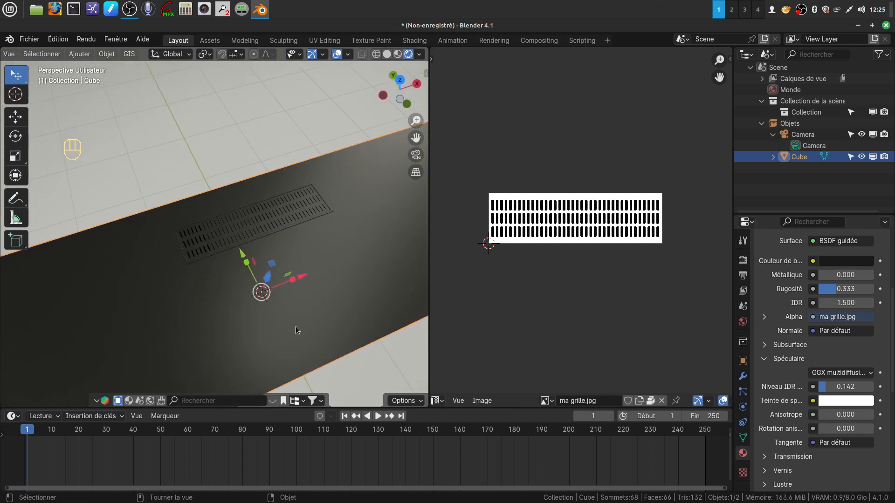
pyautogui.scroll(3, 291, 300)
pyautogui.moveTo(291, 298); pyautogui.dragTo(246, 253, button='middle')
pyautogui.scroll(-3, 301, 282)
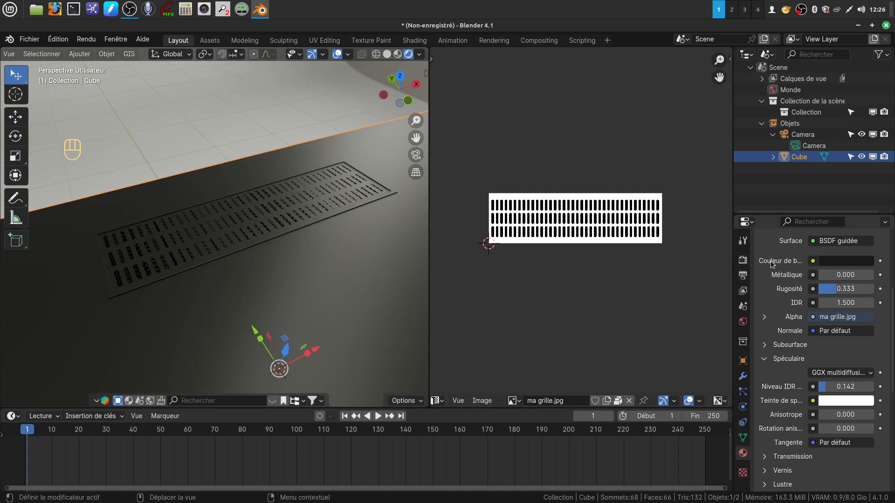
# Switch the render engine to Cycles and view the grille slots up close.
pyautogui.scroll(6, 765, 263)
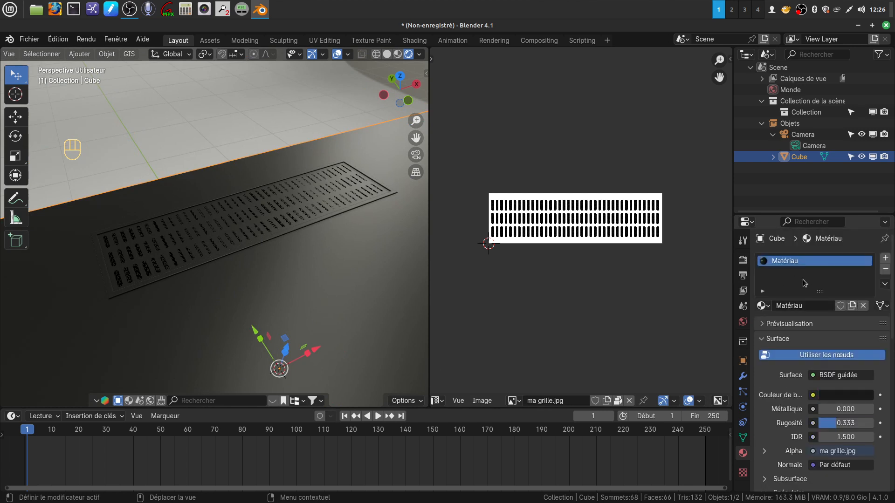
pyautogui.click(743, 260)
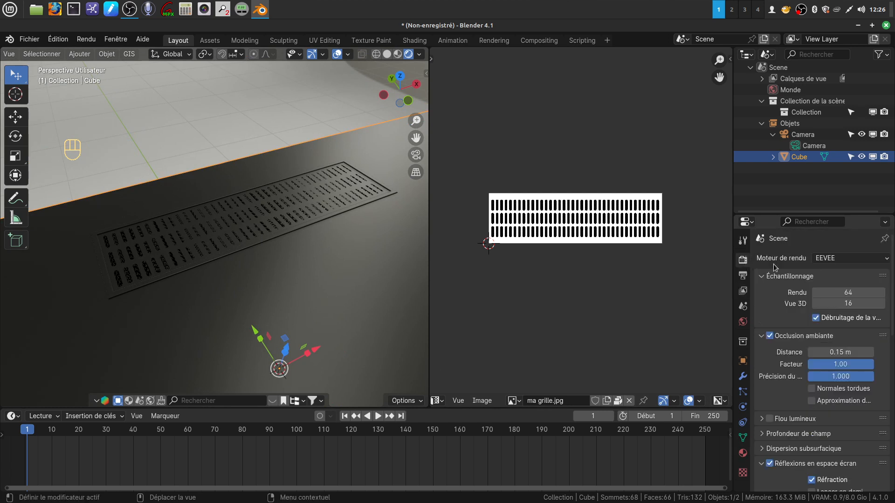
pyautogui.click(885, 259)
pyautogui.click(835, 295)
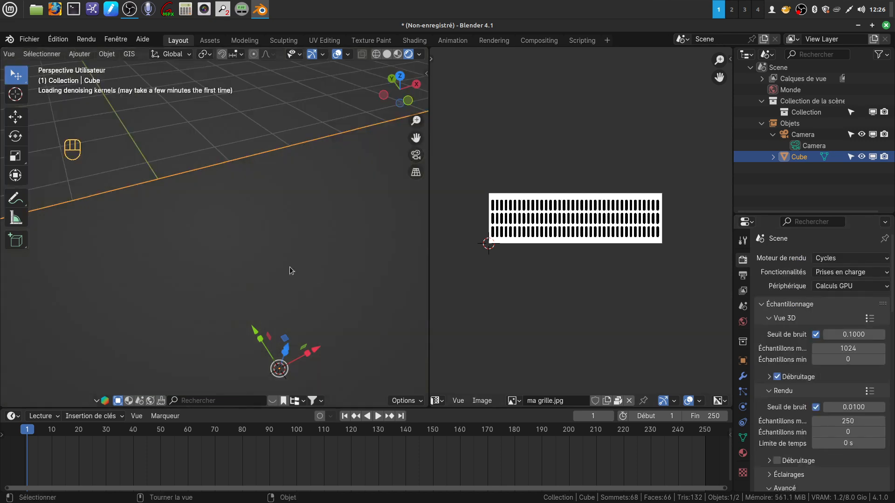
pyautogui.moveTo(305, 297); pyautogui.dragTo(317, 257, button='middle')
pyautogui.scroll(-2, 226, 262)
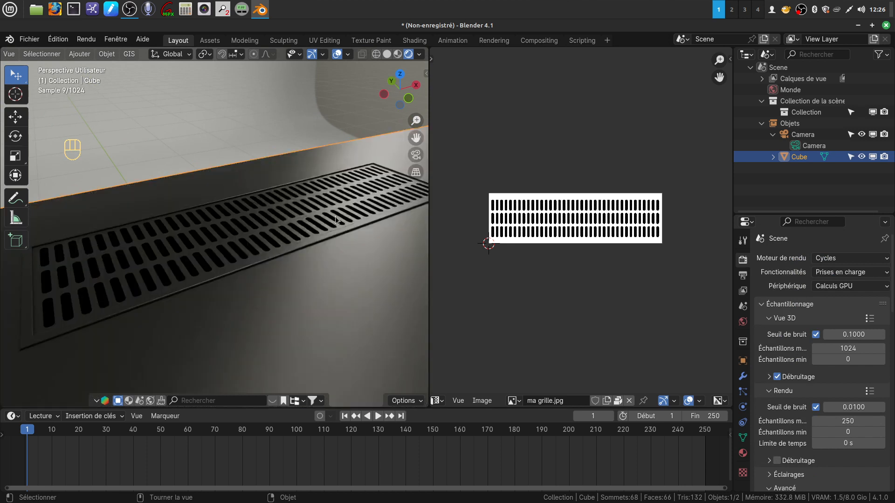
# Set the render engine back to EEVEE and look through its render settings.
pyautogui.click(887, 259)
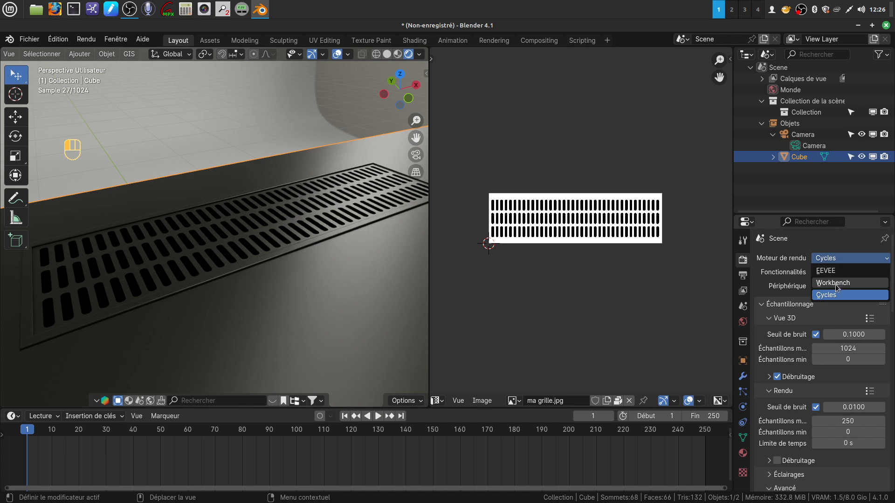
pyautogui.click(826, 271)
pyautogui.scroll(-15, 813, 382)
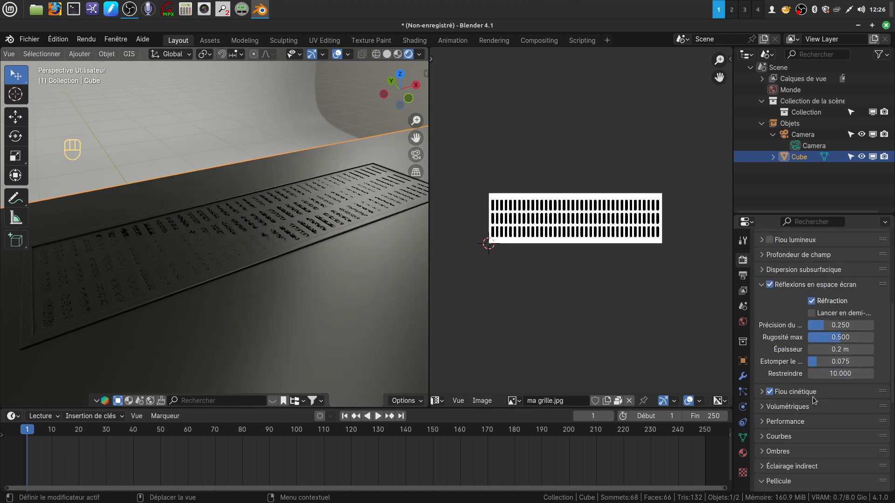
pyautogui.scroll(-4, 813, 400)
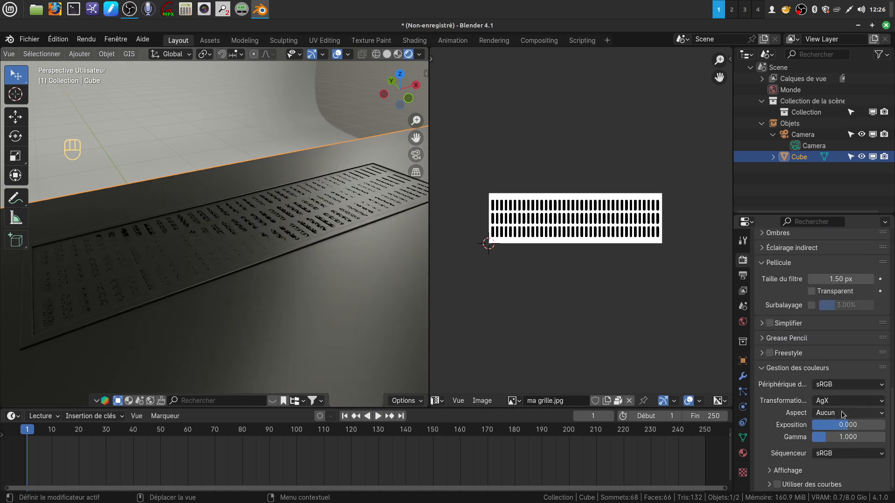
# Set the box material's shadow mode to Aucun and its blend mode to Mélange alpha.
pyautogui.click(743, 453)
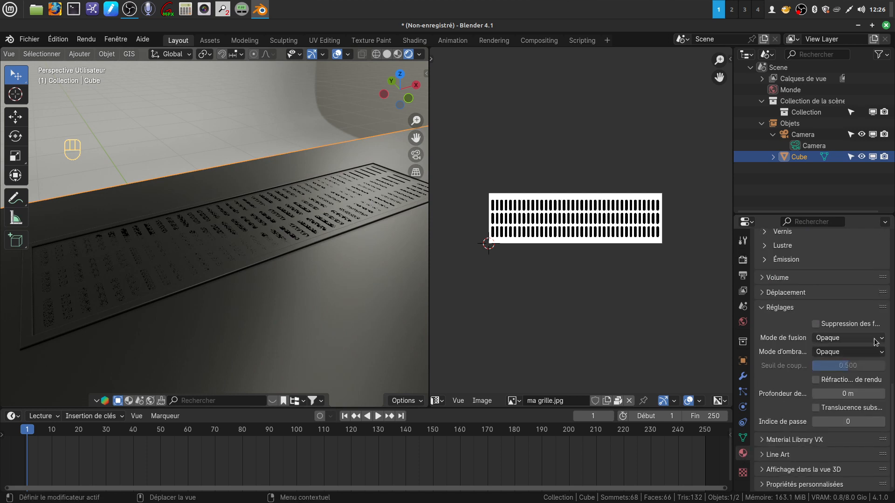
pyautogui.click(881, 355)
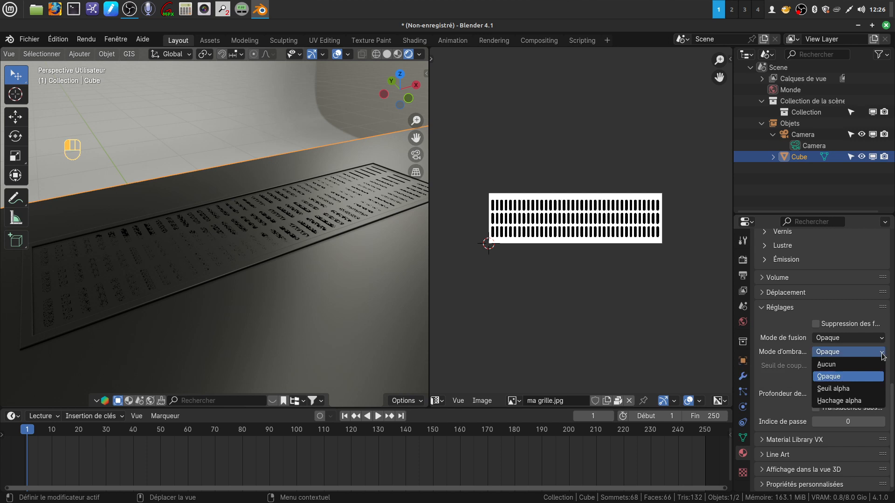
pyautogui.click(838, 366)
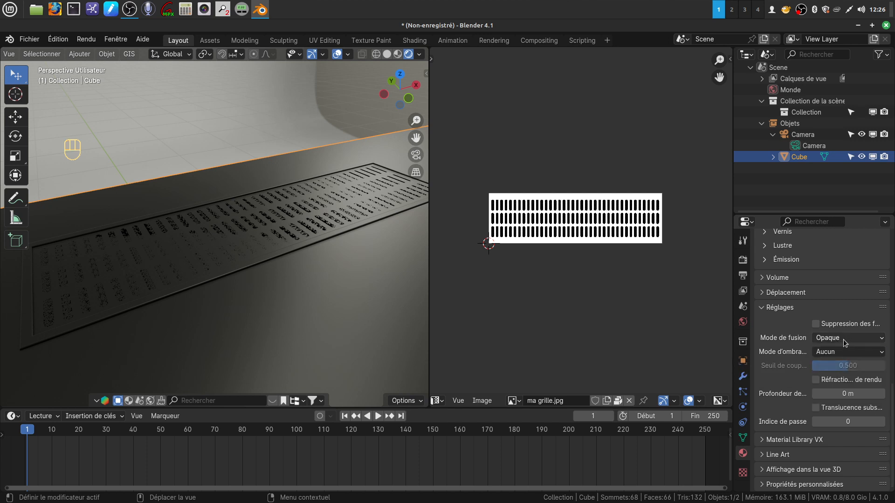
pyautogui.click(881, 341)
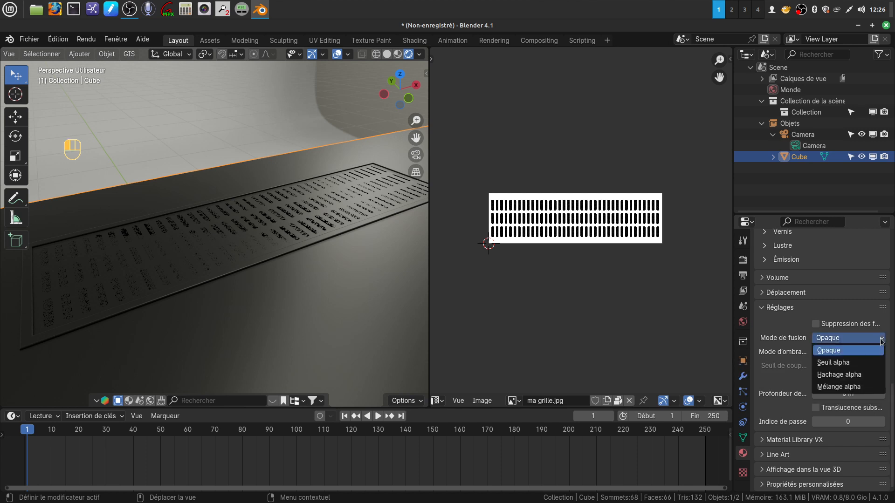
pyautogui.click(839, 387)
pyautogui.moveTo(384, 300); pyautogui.dragTo(348, 282, button='middle')
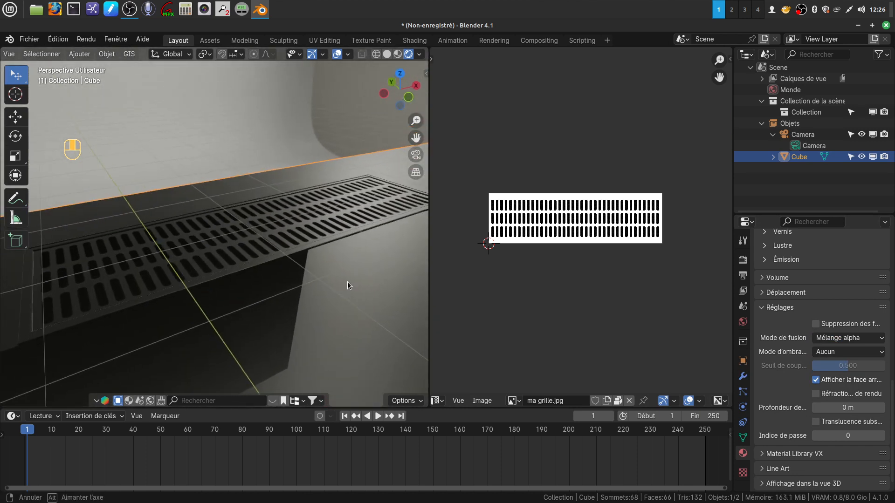
# Change the box material's blend mode to Hachage alpha and enlarge the 3D view to check the grille.
pyautogui.click(882, 340)
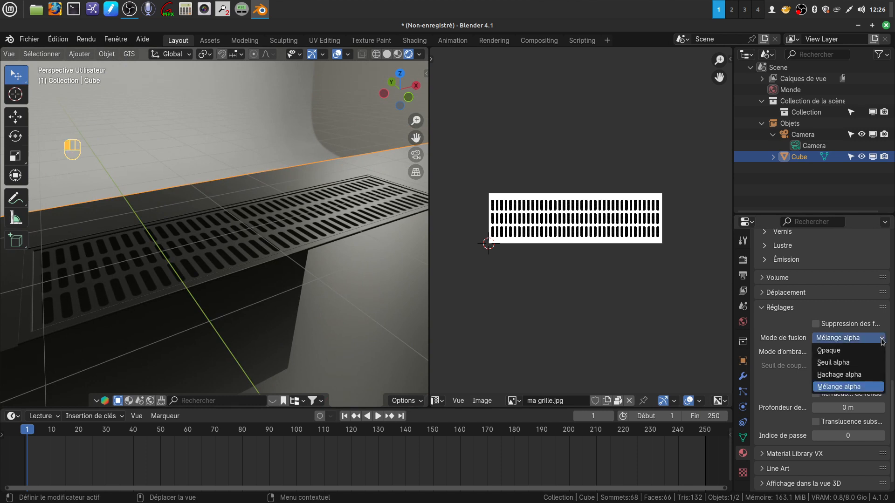
pyautogui.click(849, 374)
pyautogui.moveTo(305, 272)
pyautogui.mouseDown(button='middle')
pyautogui.moveTo(328, 246)
pyautogui.moveTo(379, 247)
pyautogui.moveTo(393, 258)
pyautogui.moveTo(376, 275)
pyautogui.moveTo(313, 285)
pyautogui.moveTo(304, 244)
pyautogui.moveTo(323, 238)
pyautogui.moveTo(403, 260)
pyautogui.moveTo(421, 243)
pyautogui.moveTo(326, 269)
pyautogui.moveTo(284, 262)
pyautogui.moveTo(310, 288)
pyautogui.mouseUp(button='middle')
pyautogui.moveTo(429, 306); pyautogui.dragTo(611, 301)
pyautogui.moveTo(406, 246); pyautogui.dragTo(385, 244, button='middle')
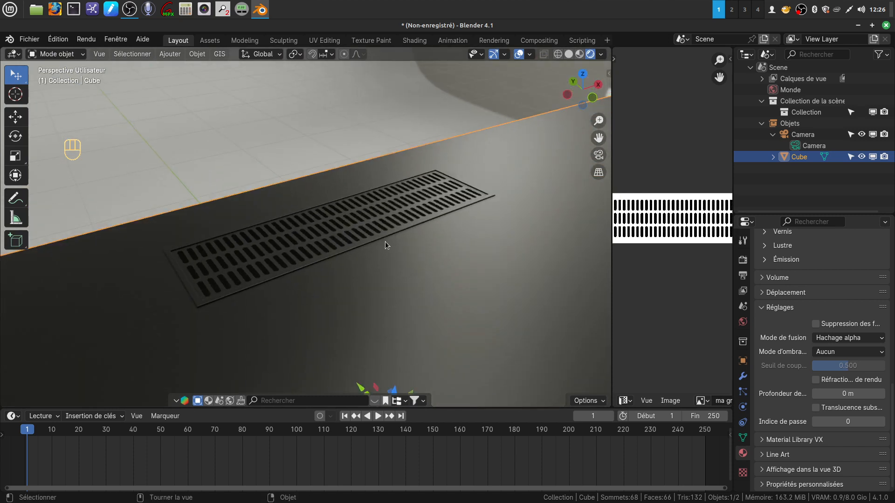
# Add a UV sphere mesh at the origin inside the box.
pyautogui.click(170, 55)
pyautogui.click(171, 54)
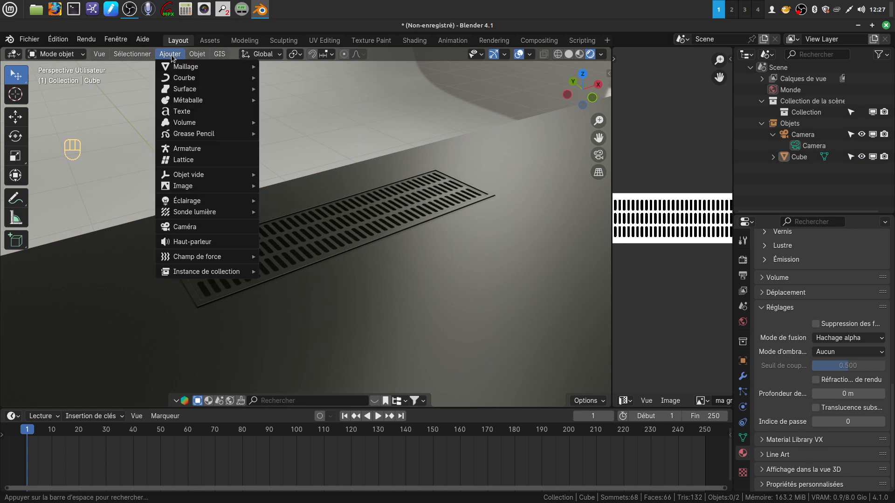
pyautogui.moveTo(219, 66)
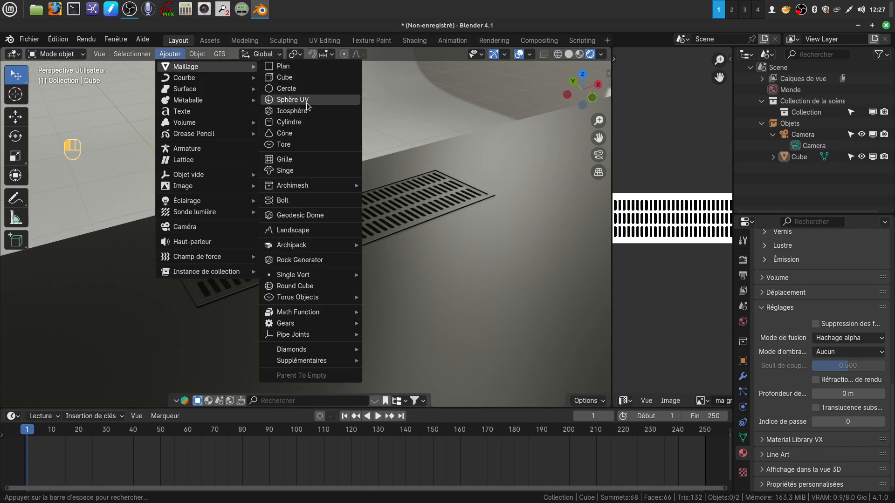
pyautogui.click(293, 100)
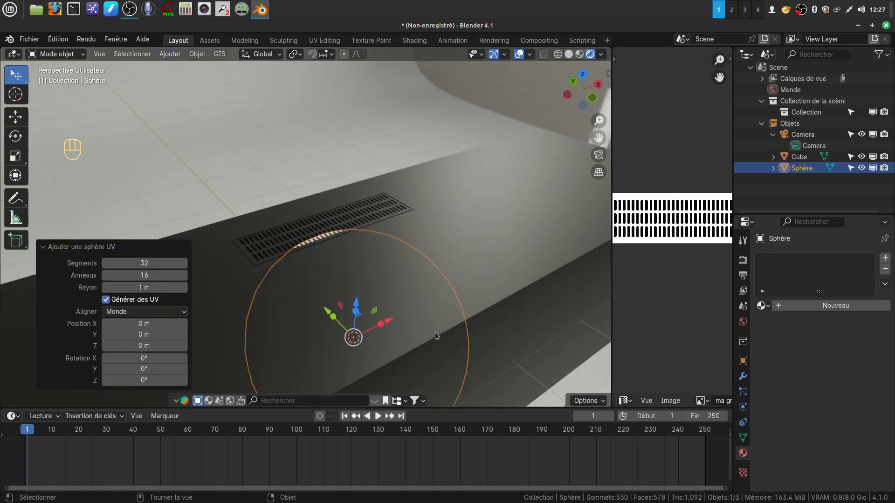
# Scale the sphere down and move it behind the grille slots.
pyautogui.press('s')
pyautogui.click(408, 335)
pyautogui.moveTo(465, 325); pyautogui.dragTo(415, 322, button='middle')
pyautogui.moveTo(266, 297); pyautogui.dragTo(232, 289)
pyautogui.moveTo(328, 295); pyautogui.dragTo(319, 344, button='middle')
pyautogui.scroll(4, 366, 261)
pyautogui.moveTo(373, 245); pyautogui.dragTo(330, 240, button='middle')
# Give the sphere a new material with a red base colour and check it through the grille from several angles.
pyautogui.click(816, 311)
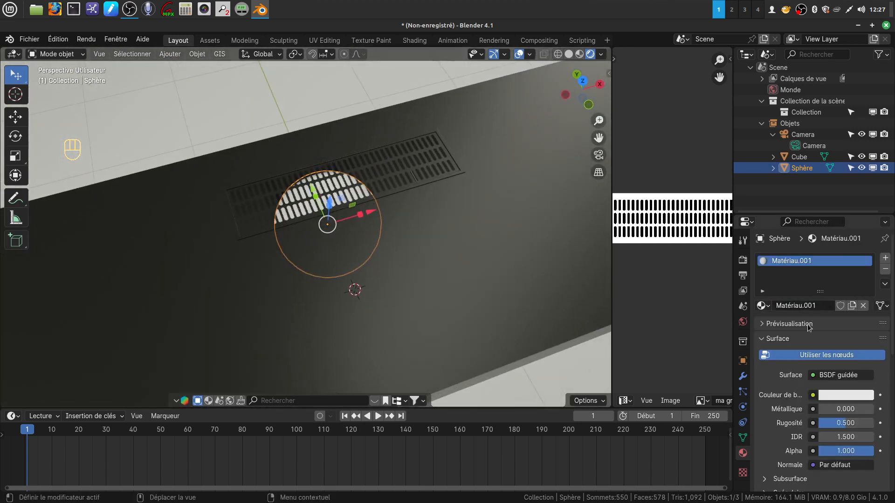
pyautogui.click(838, 399)
pyautogui.moveTo(805, 271); pyautogui.dragTo(802, 309)
pyautogui.click(274, 112)
pyautogui.moveTo(274, 112); pyautogui.dragTo(482, 170, button='middle')
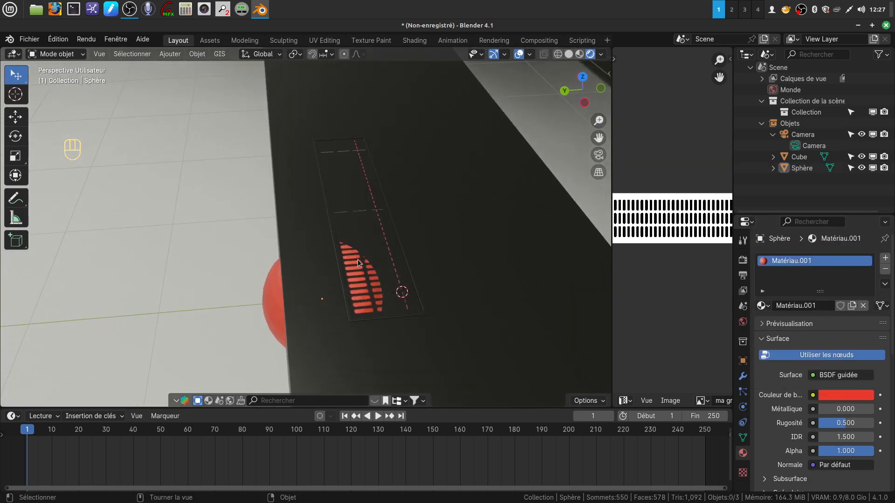
pyautogui.moveTo(323, 298); pyautogui.dragTo(338, 230, button='middle')
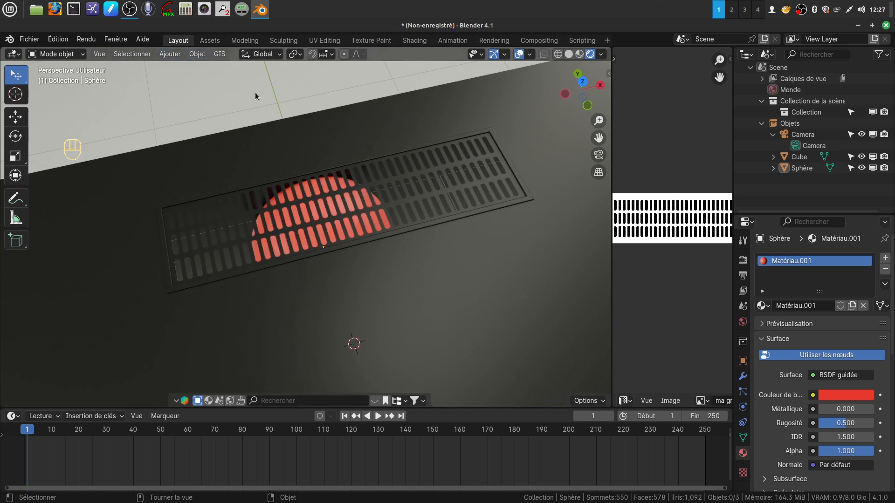
# Add a point light at the origin inside the box.
pyautogui.click(170, 54)
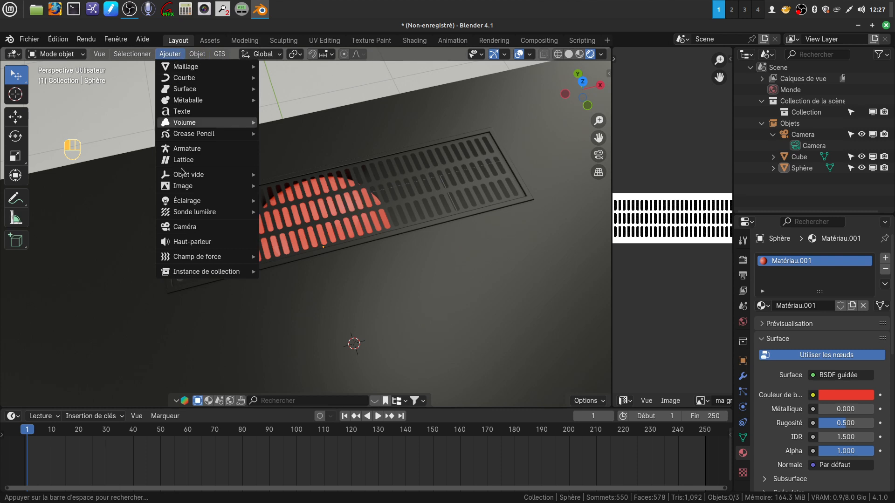
pyautogui.moveTo(190, 205)
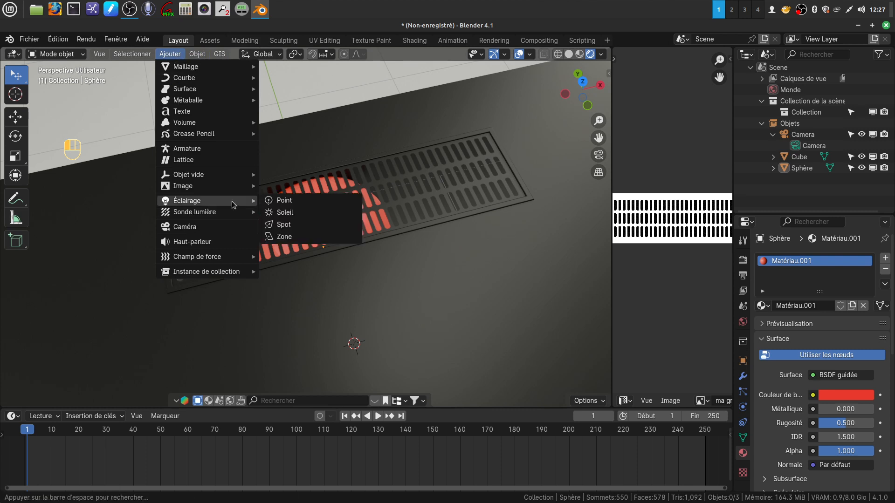
pyautogui.click(288, 203)
pyautogui.moveTo(376, 247); pyautogui.dragTo(396, 284, button='middle')
# Set the point light's power to 200 W.
pyautogui.click(838, 334)
pyautogui.click(823, 332)
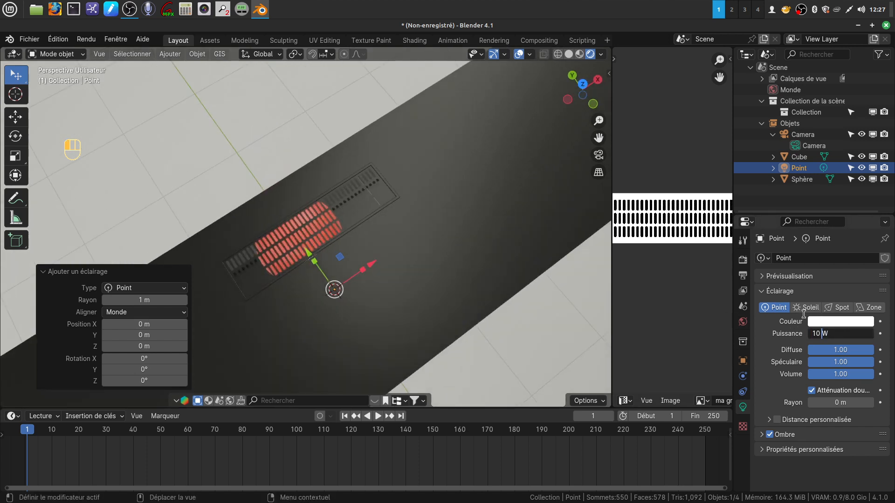
pyautogui.press('BackSpace')
pyautogui.press('BackSpace')
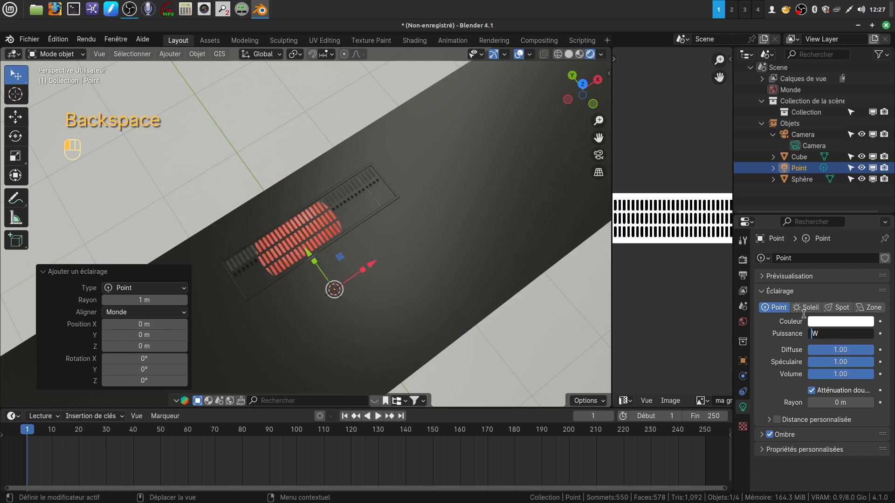
pyautogui.write('200')
pyautogui.click(544, 315)
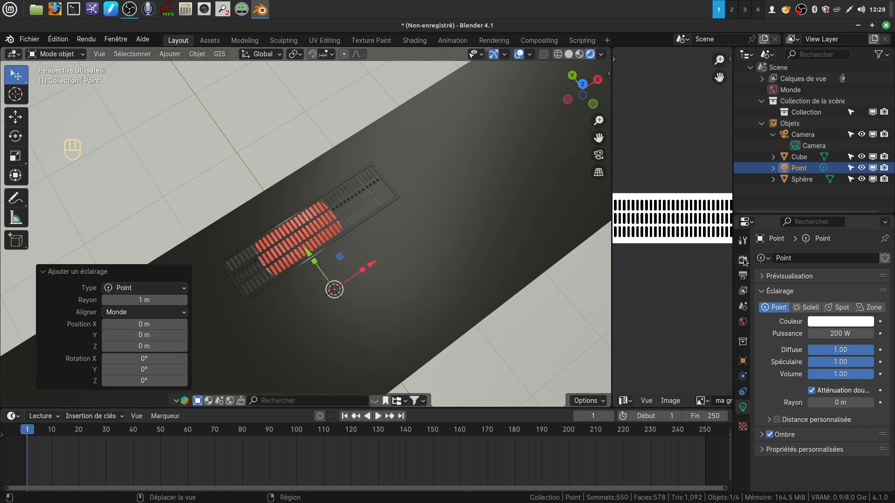
# Lower the world background strength to 0.100 so the interior light dominates the scene.
pyautogui.click(742, 321)
pyautogui.scroll(-5, 820, 354)
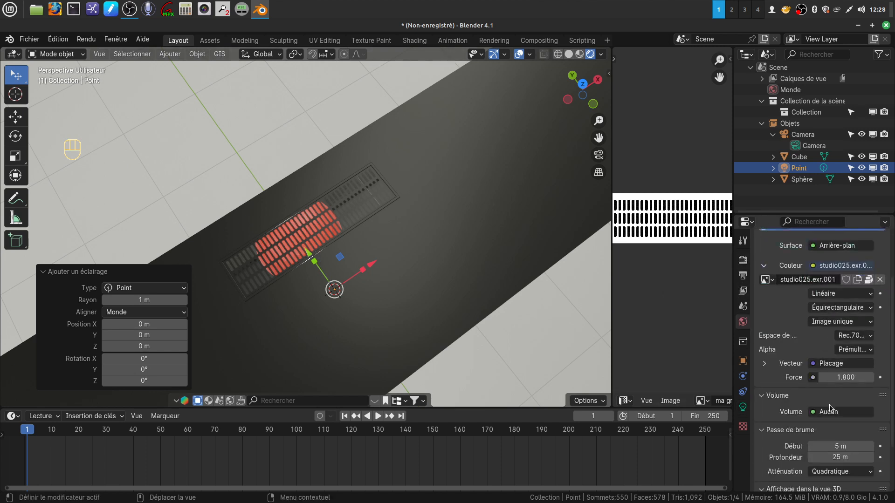
pyautogui.moveTo(845, 355); pyautogui.dragTo(805, 355)
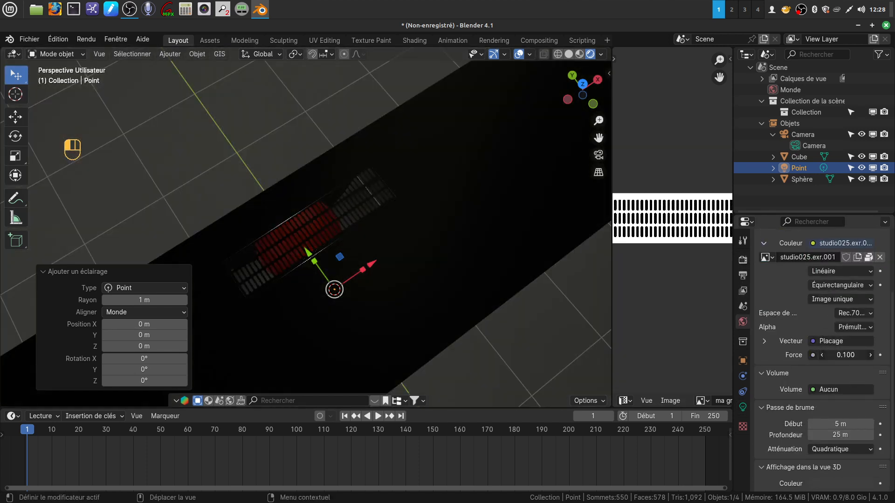
# Examine the grille slots and the lit red sphere behind them from different angles and distances.
pyautogui.moveTo(291, 284); pyautogui.dragTo(340, 233, button='middle')
pyautogui.scroll(-6, 313, 227)
pyautogui.scroll(6, 335, 249)
pyautogui.keyDown('shift'); pyautogui.moveTo(298, 269); pyautogui.dragTo(357, 247, button='middle'); pyautogui.keyUp('shift')
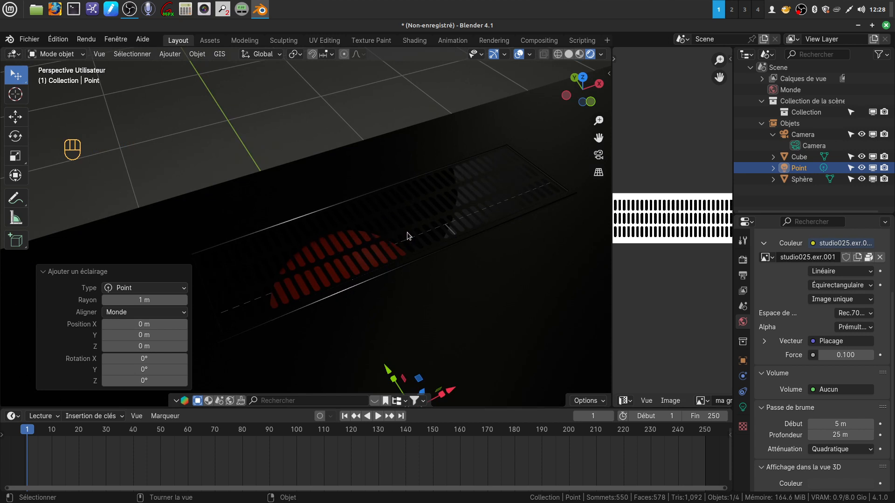
pyautogui.scroll(-2, 430, 250)
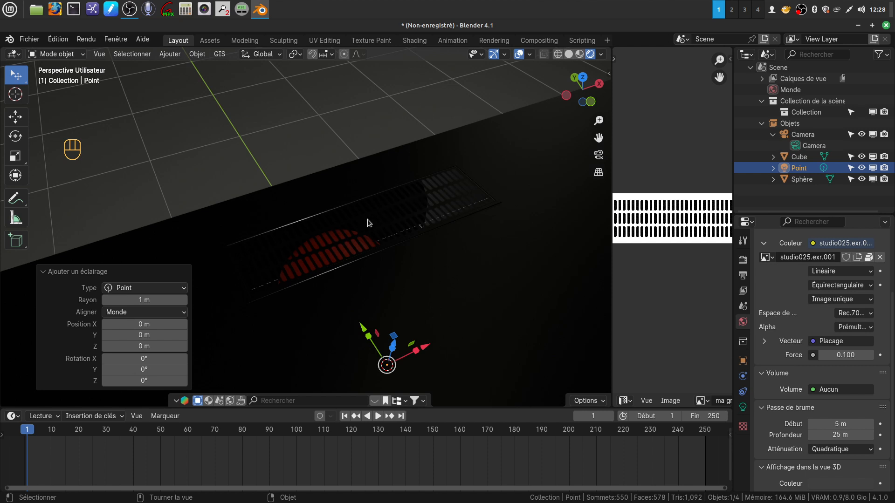
pyautogui.scroll(1, 406, 254)
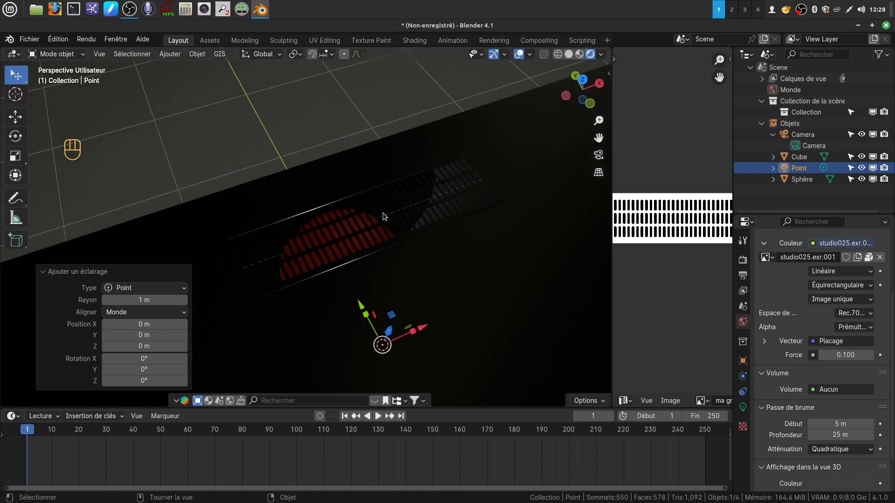
pyautogui.scroll(3, 383, 233)
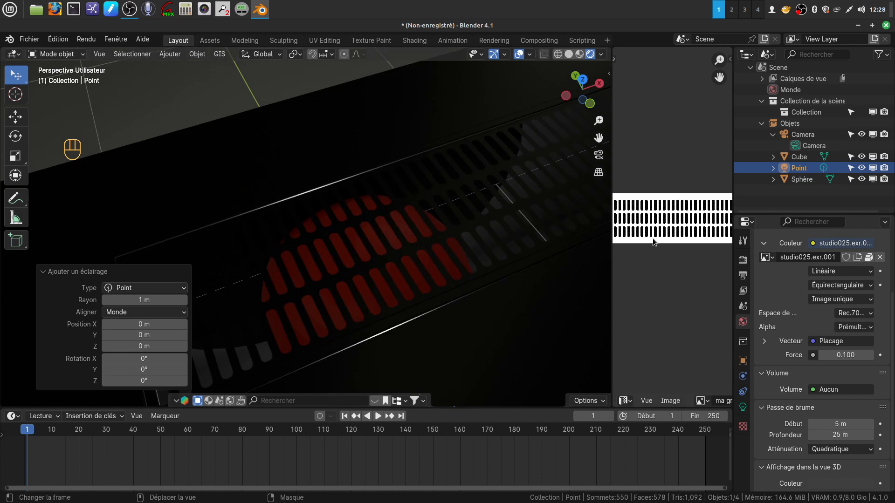
# Widen the image editor showing ma grille.jpg and compare the mask up close with the slots on the box.
pyautogui.moveTo(607, 292); pyautogui.dragTo(388, 293)
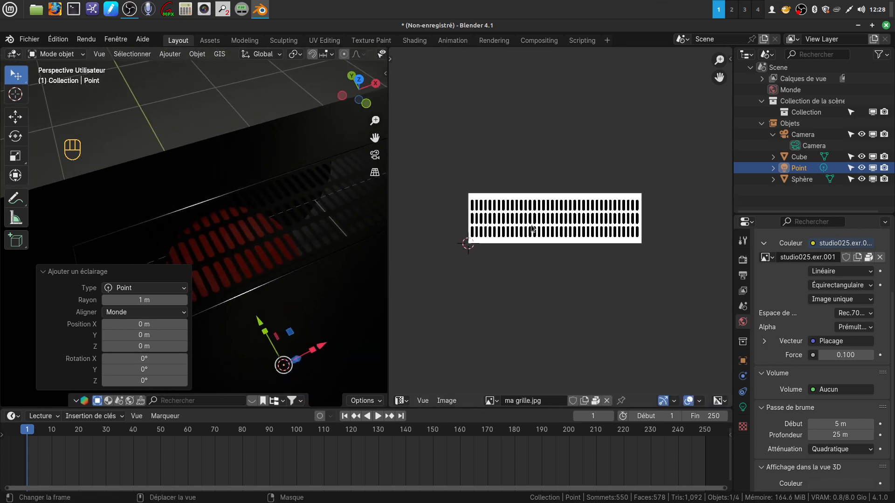
pyautogui.scroll(5, 551, 275)
pyautogui.moveTo(552, 301); pyautogui.dragTo(659, 305, button='middle')
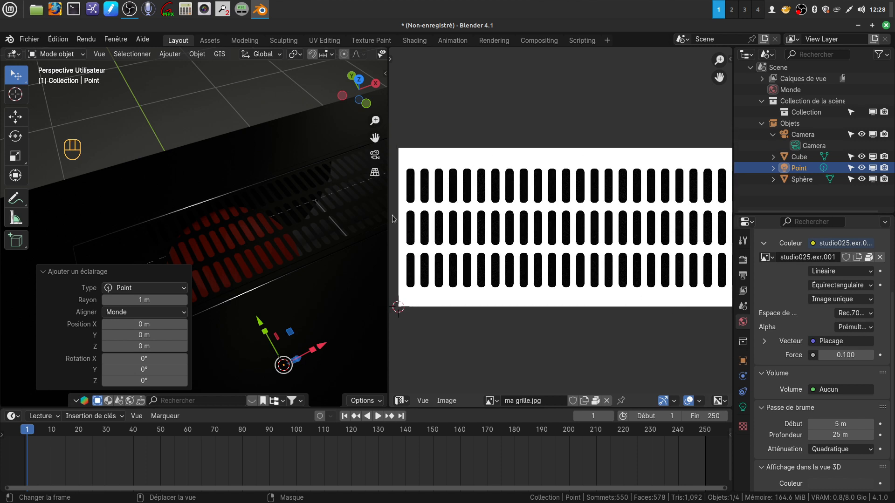
pyautogui.scroll(1, 270, 262)
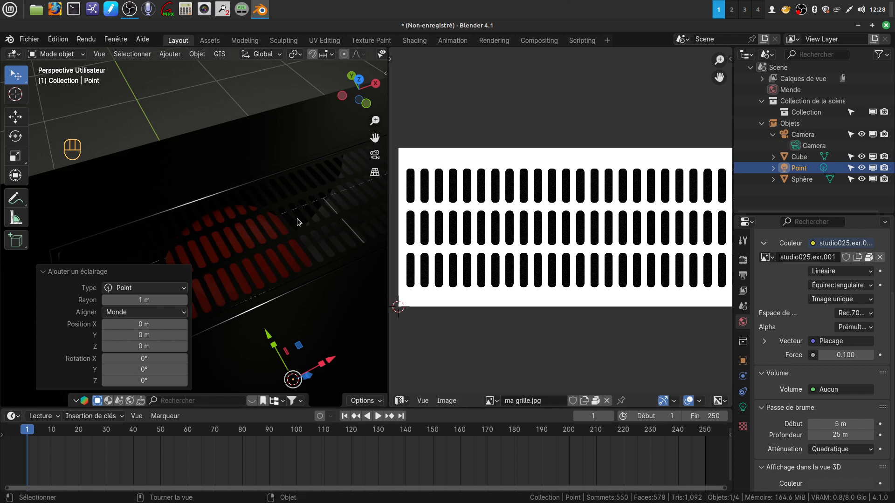
pyautogui.moveTo(330, 295); pyautogui.dragTo(281, 285, button='middle')
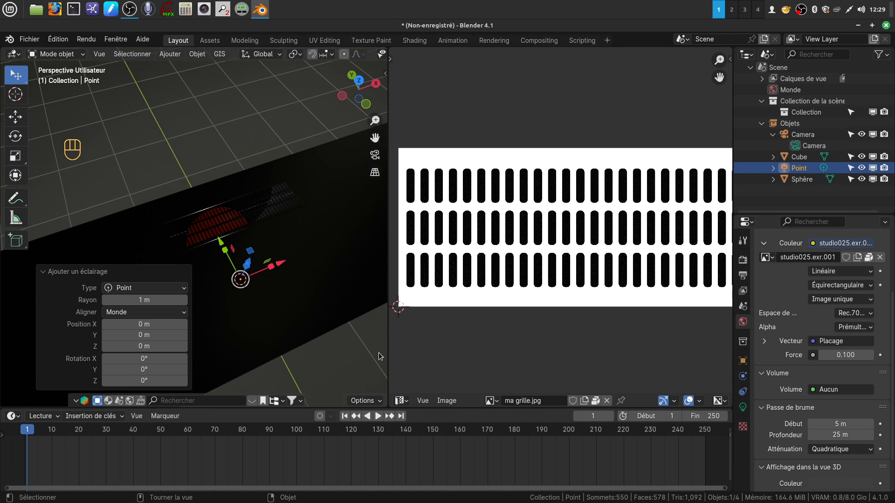
pyautogui.moveTo(353, 337); pyautogui.dragTo(321, 224, button='middle')
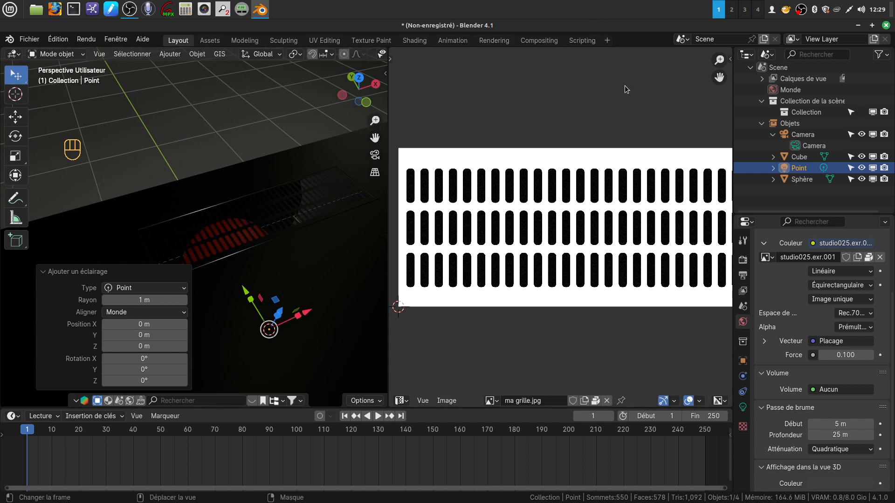
pyautogui.rightClick(801, 10)
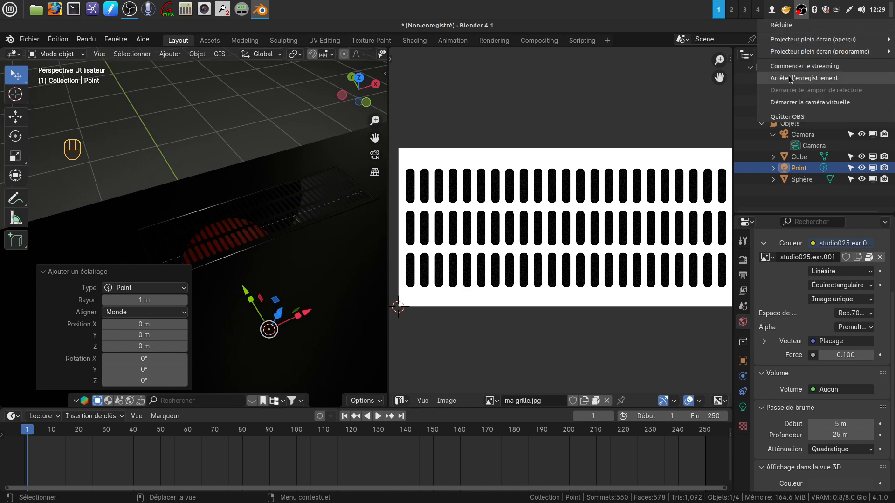